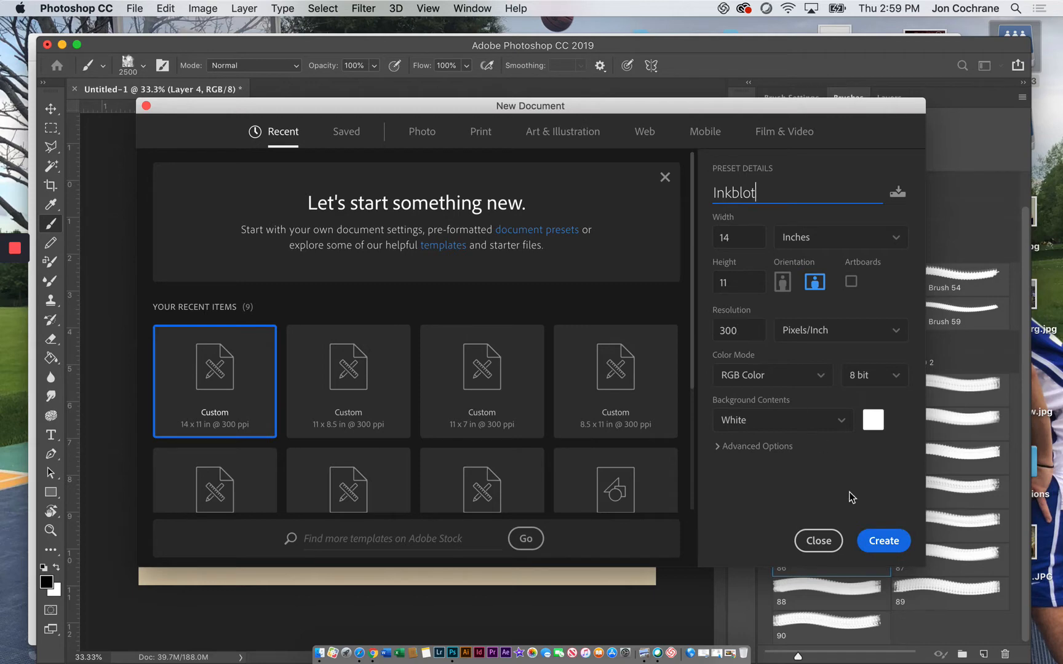
Step: Create the 14 × 11 inch Inkblot document at 300 pixels/inch in RGB with a white background and show its layers
left_click(882, 541)
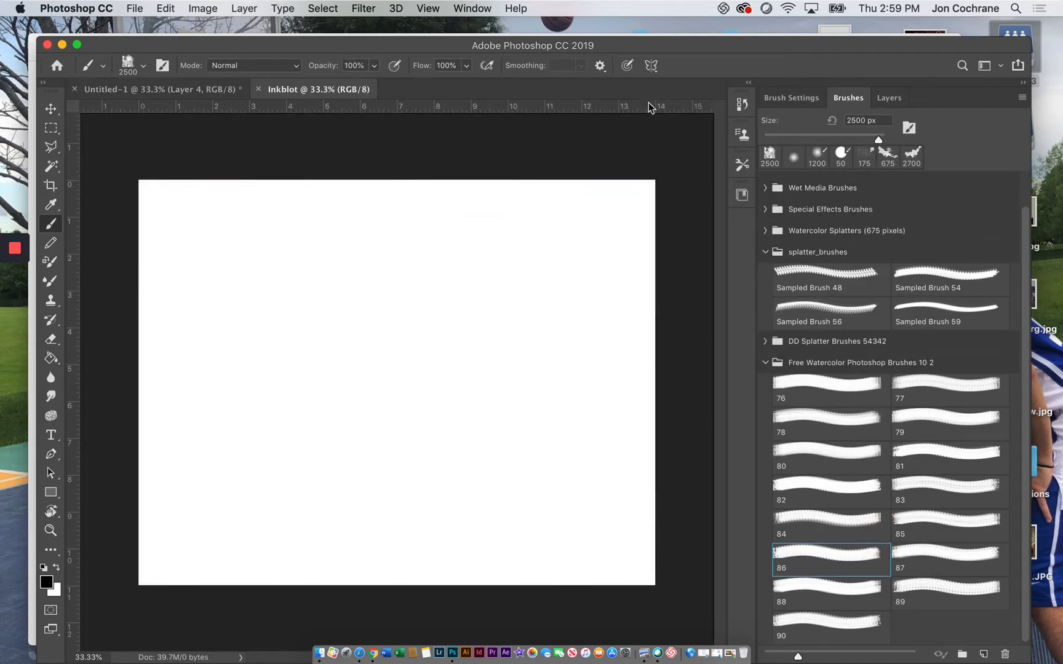
left_click(888, 98)
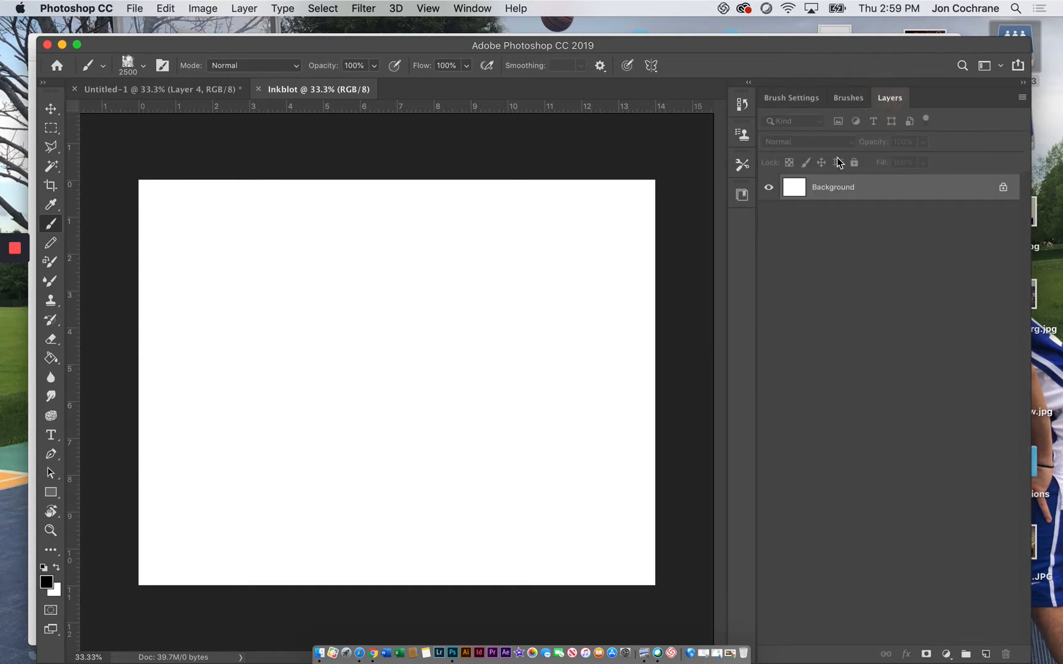
Step: Choose Sampled Brush 59 from the splatter_brushes set, stamp it once on the canvas as a trial and undo the stamp
left_click(142, 68)
left_click(65, 206)
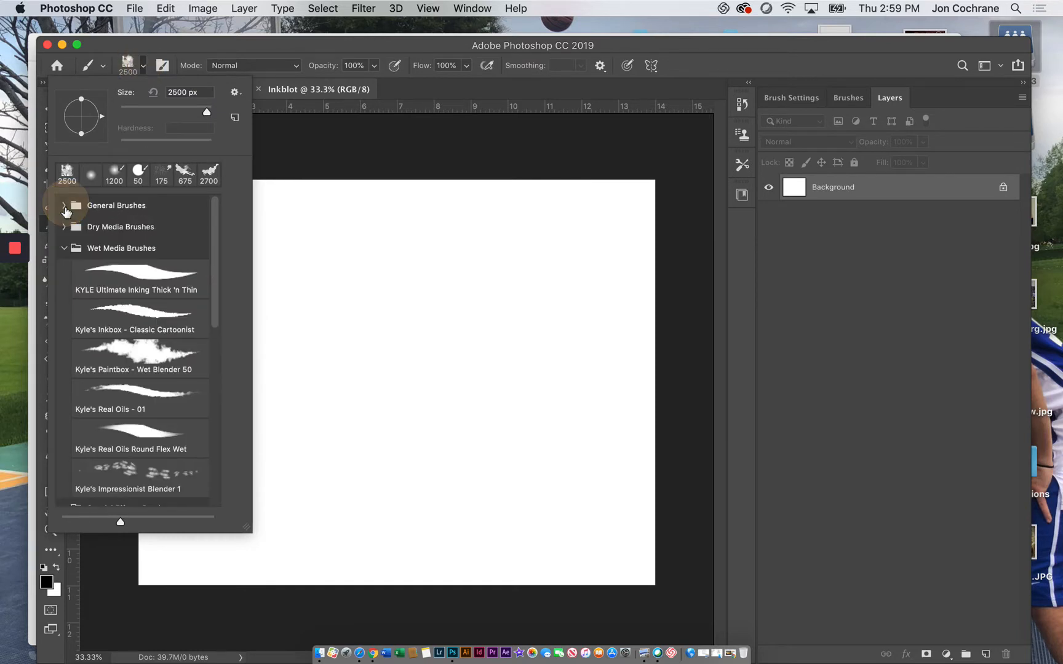
left_click(64, 248)
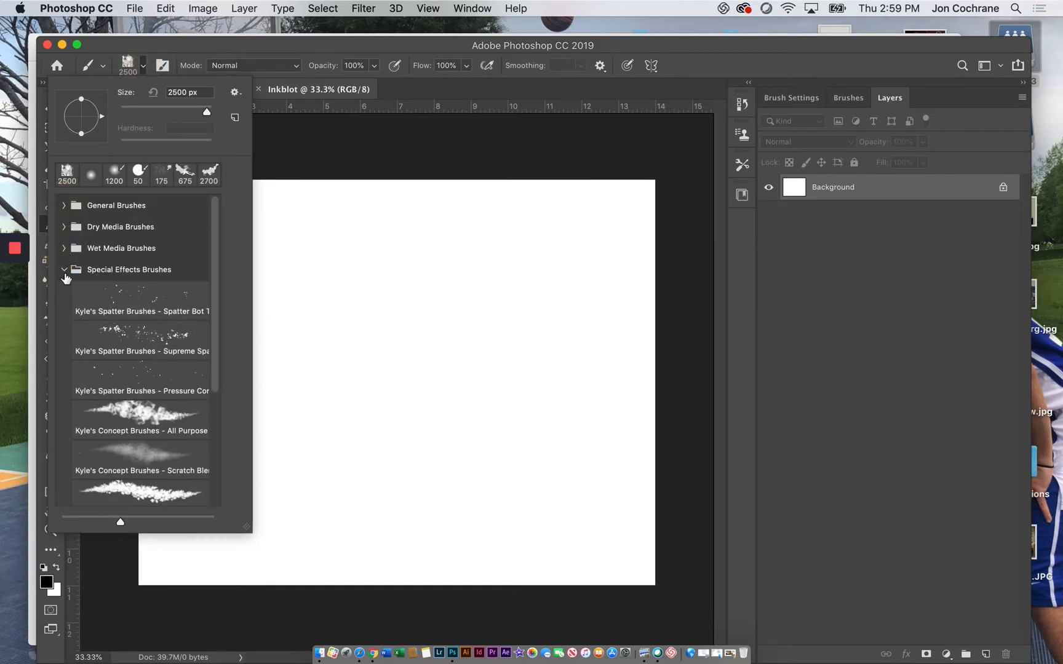
left_click(64, 270)
left_click(64, 311)
left_click(117, 380)
left_click(81, 333)
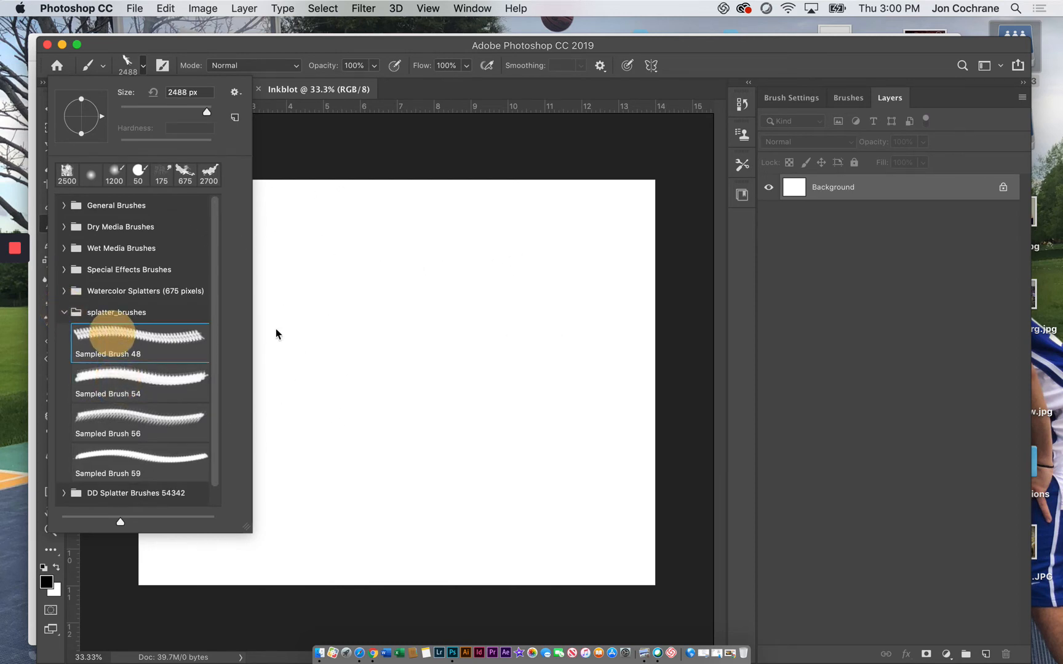
left_click(135, 415)
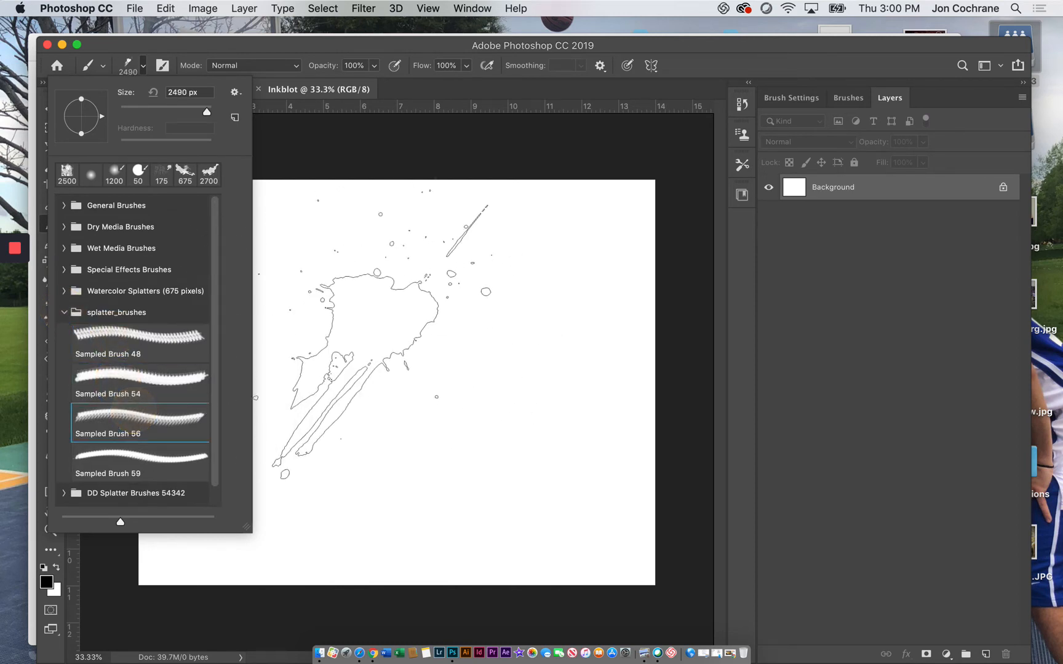
left_click(131, 455)
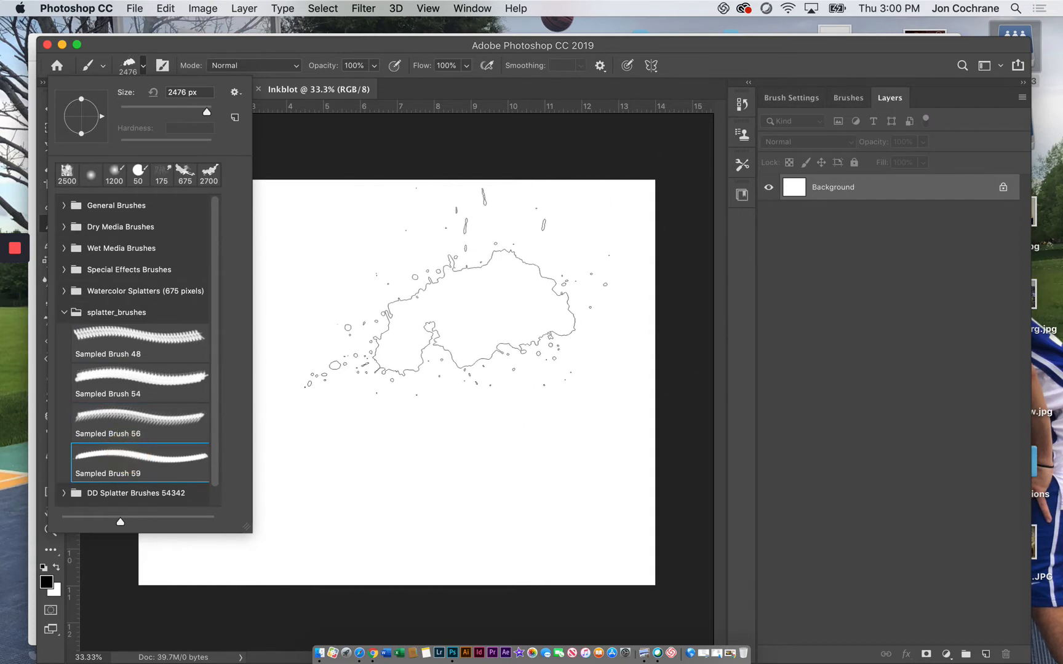
left_click(422, 297)
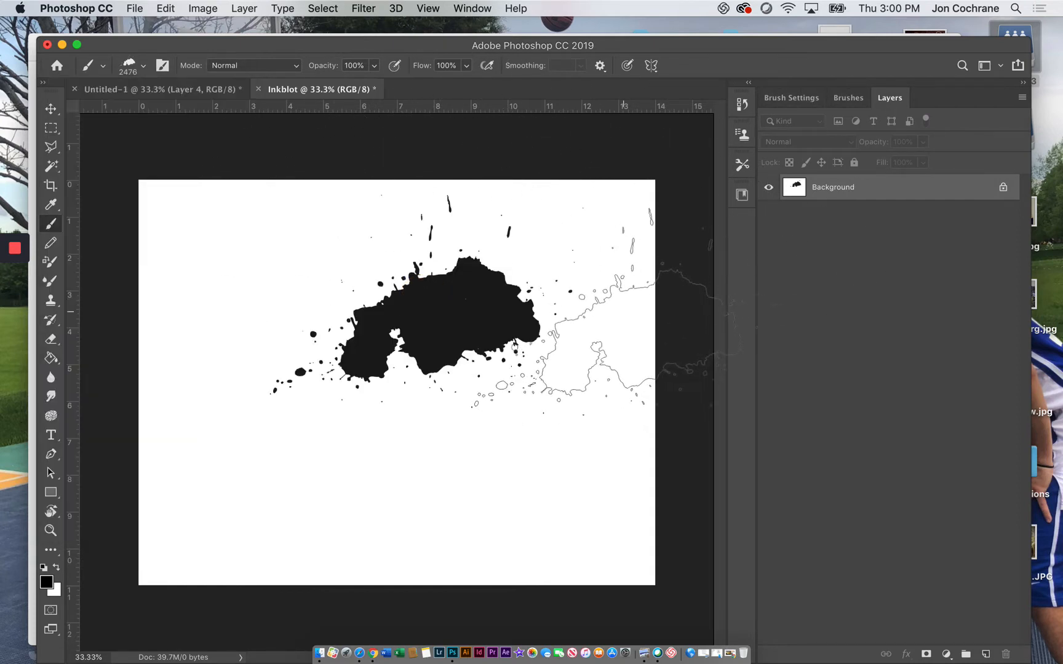
key("super+z")
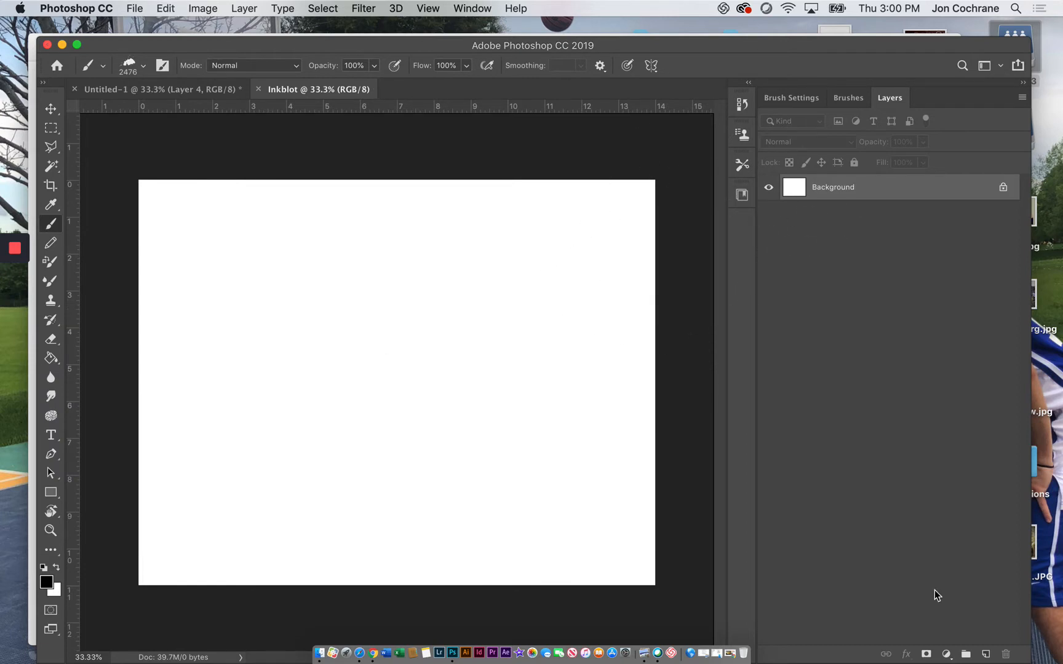
Step: Add a new layer above the background and rotate the splatter brush tip to an angle of about -18°
left_click(984, 654)
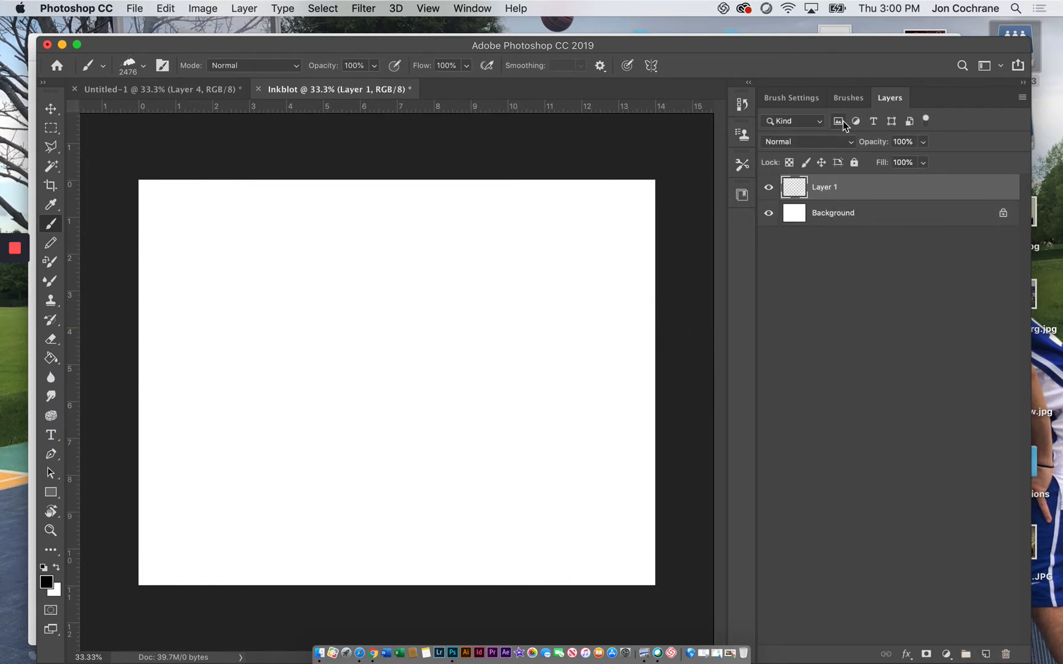
left_click(808, 100)
left_click(847, 98)
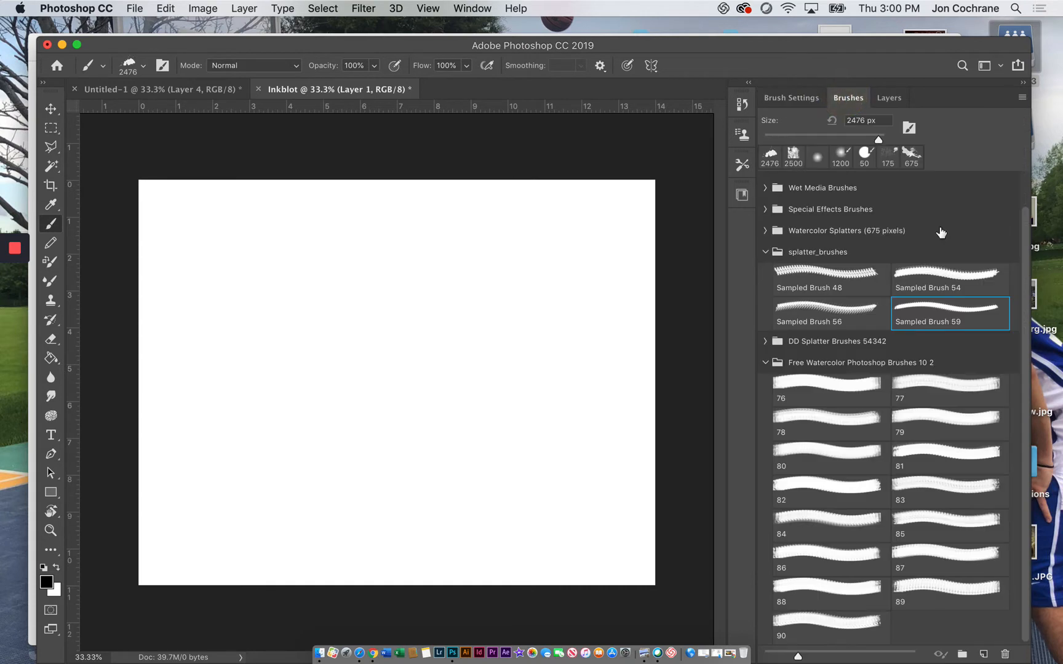
scroll(928, 507, "up", 2)
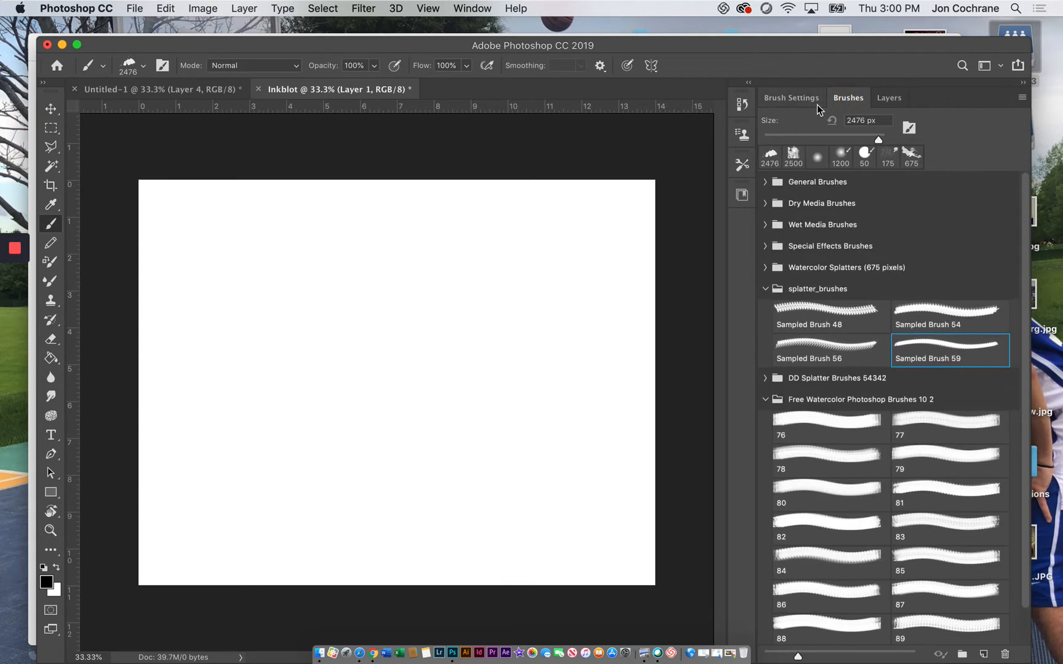
left_click(791, 99)
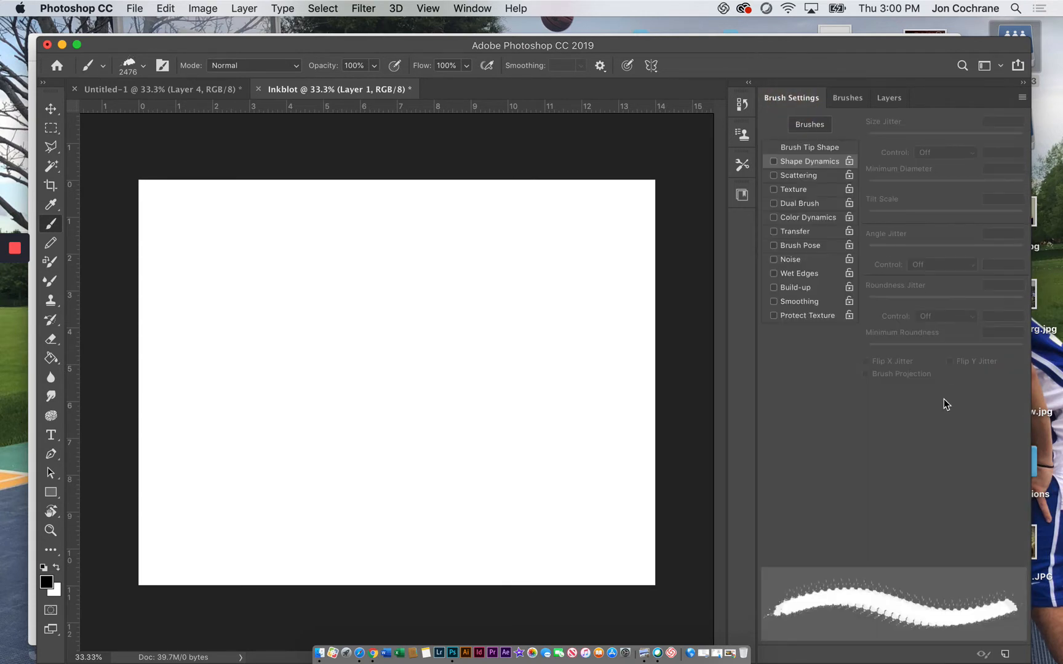
left_click(794, 148)
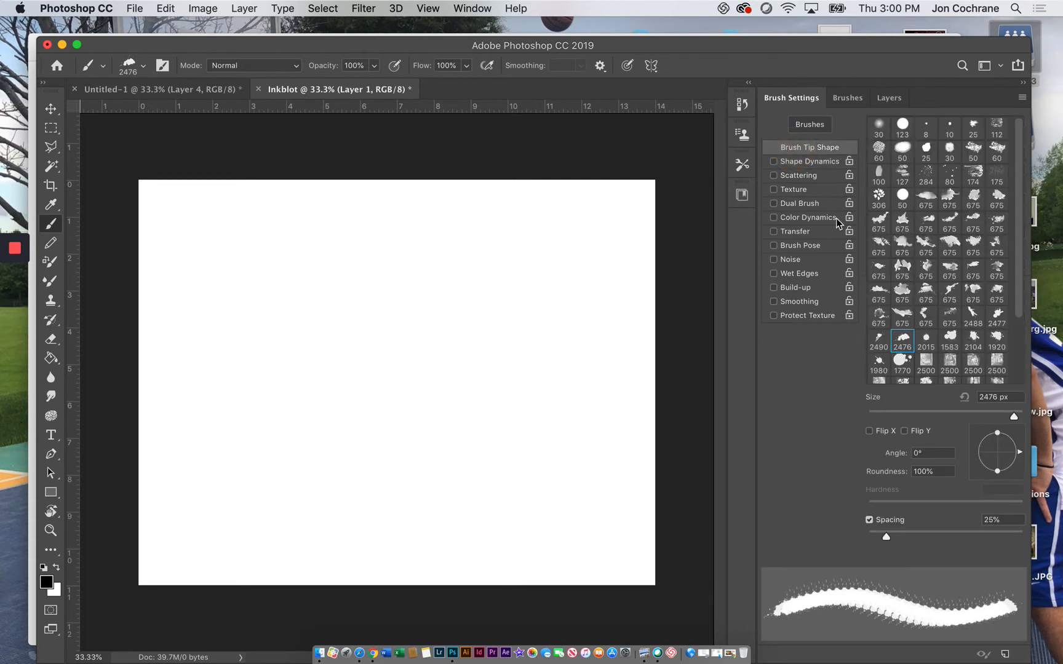
left_click(1013, 435)
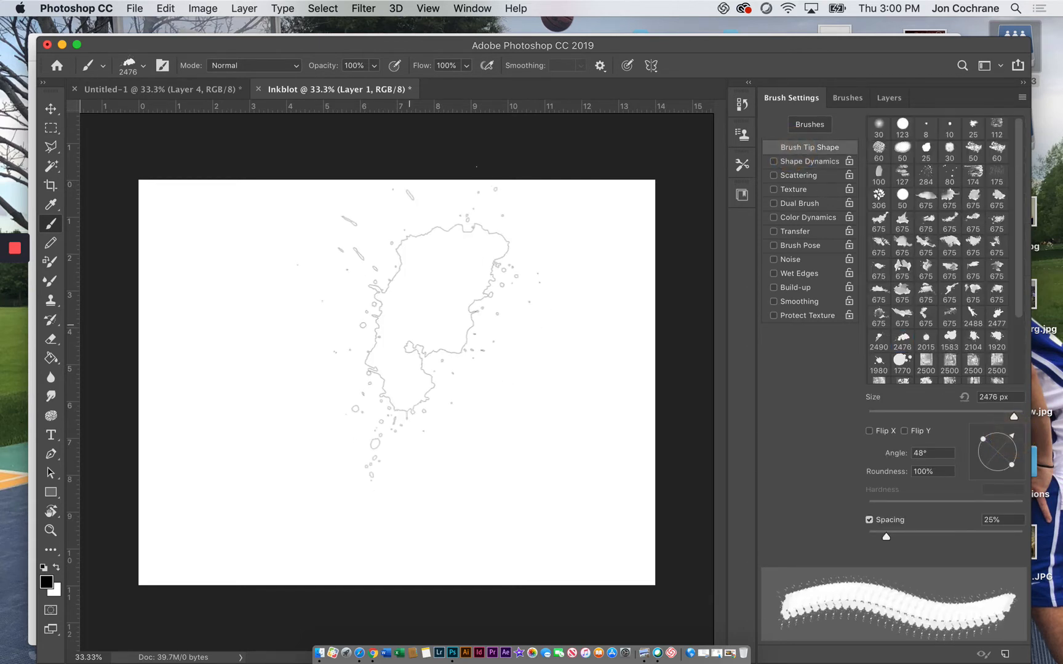
left_click_drag(1016, 441, 1015, 468)
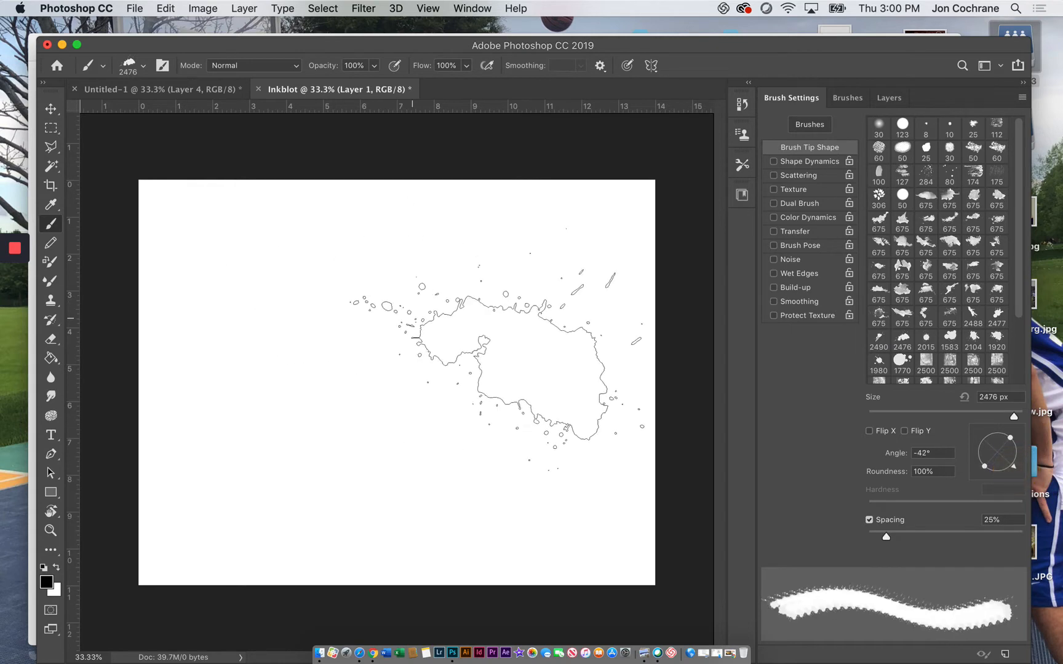
left_click_drag(1015, 471, 1015, 460)
Step: Enlarge the splatter brush to 2800 px and stamp one black inkblot near the middle of the canvas
key("]")
key("]")
key("]")
key("]")
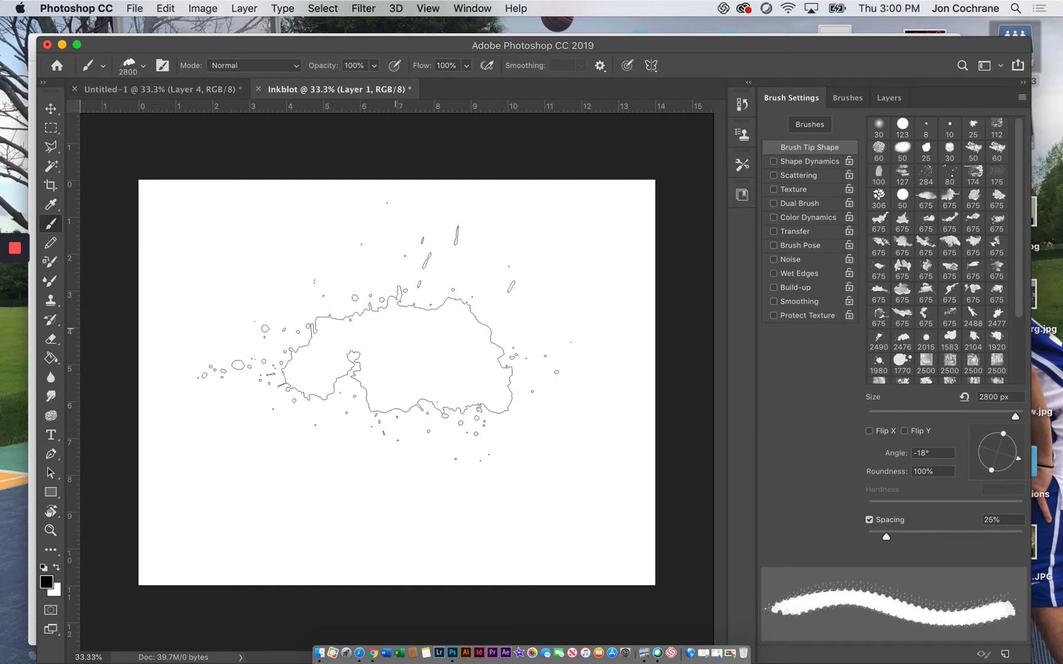
left_click(399, 338)
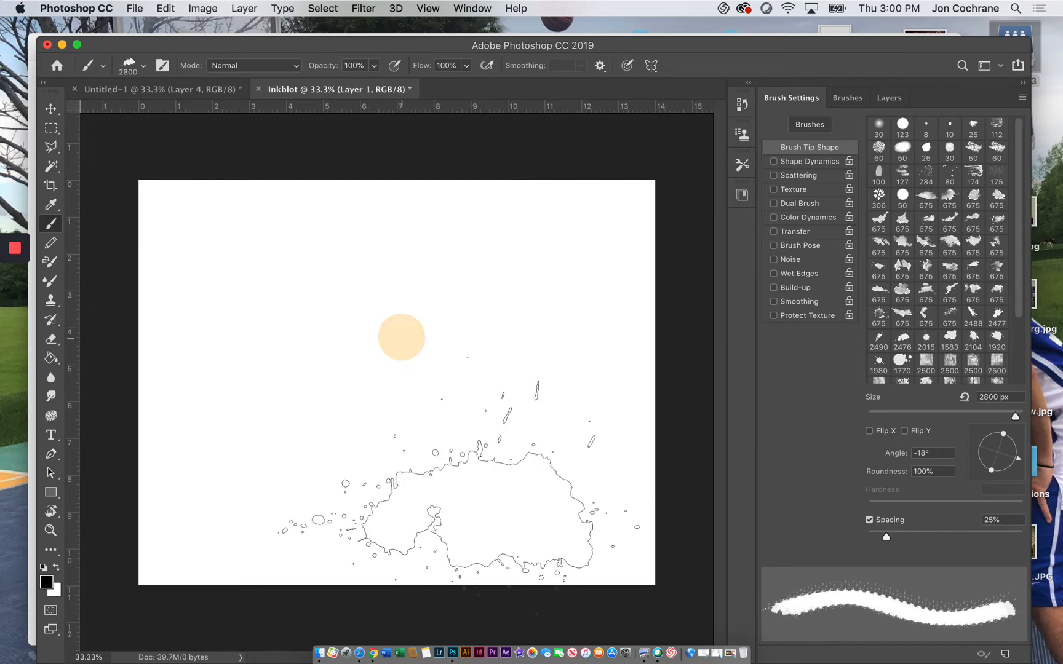
Step: Place Image2.jpg from the Desktop as an embedded image and scale it to about 215% over the inkblot
left_click(888, 100)
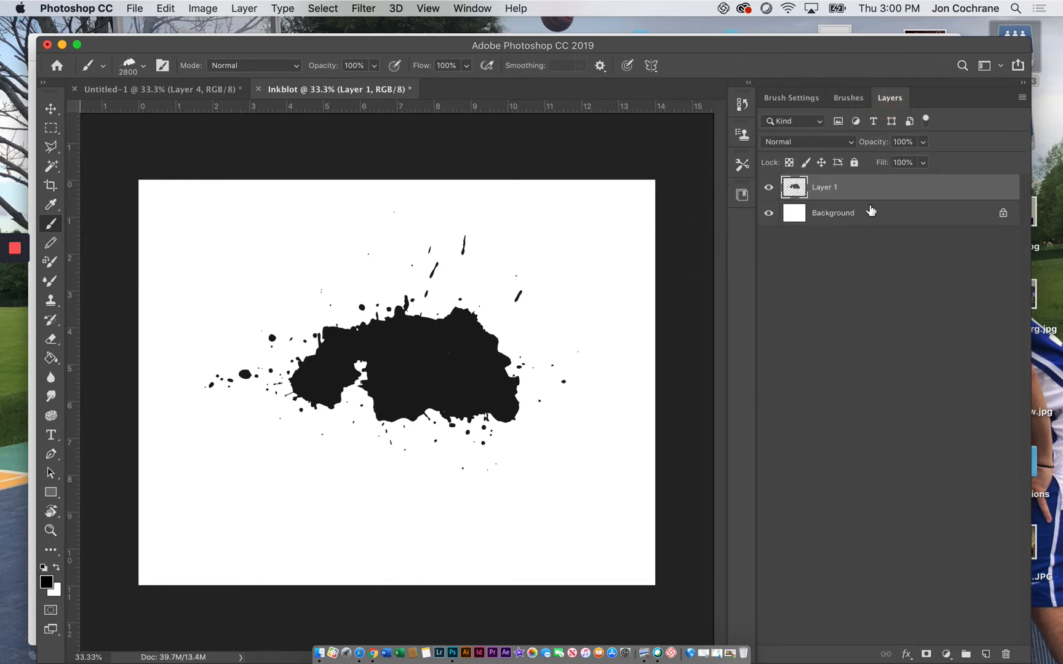
left_click(135, 9)
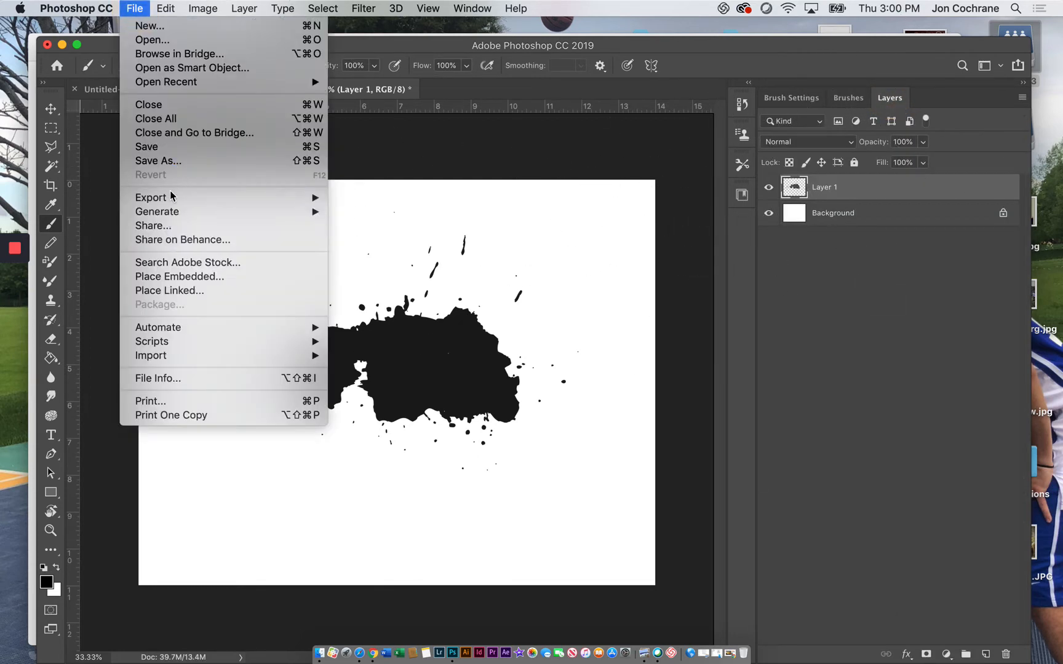
left_click(185, 280)
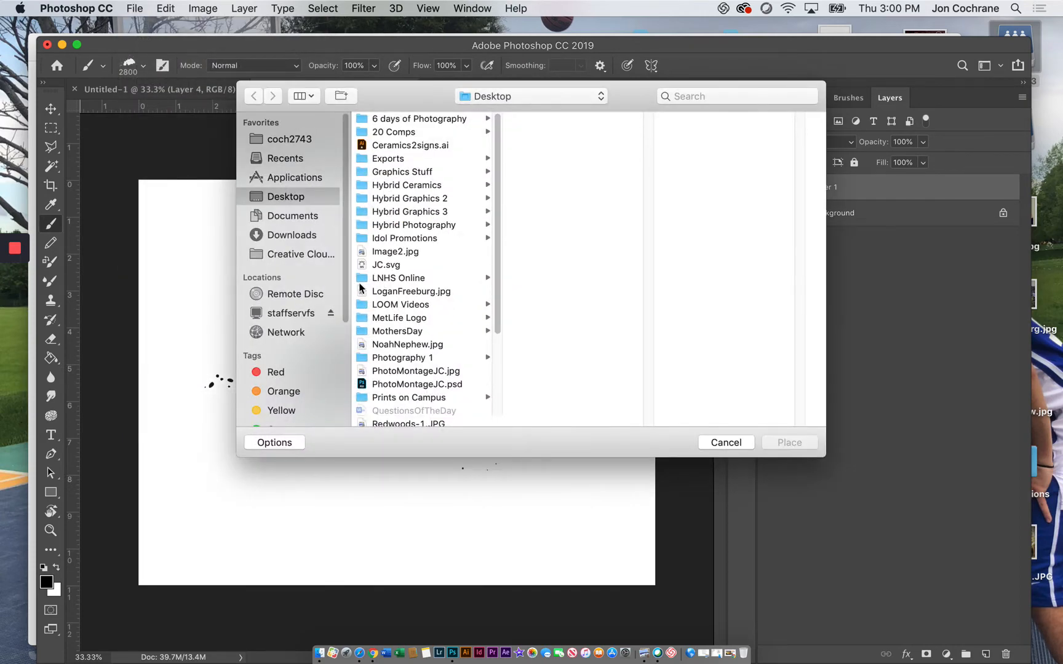
left_click(378, 244)
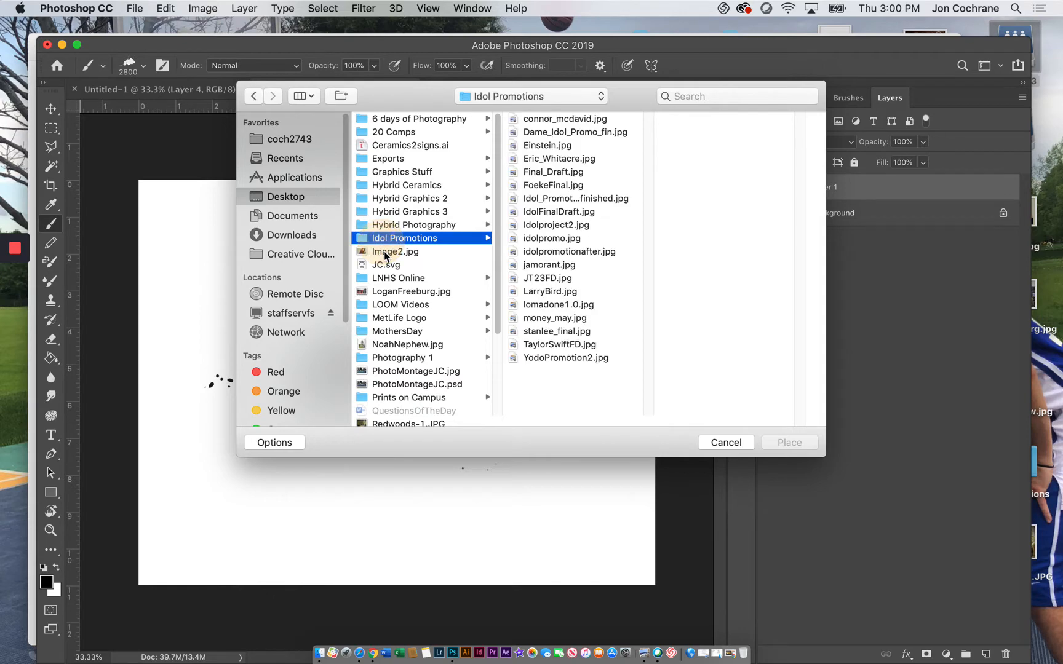
left_click(383, 252)
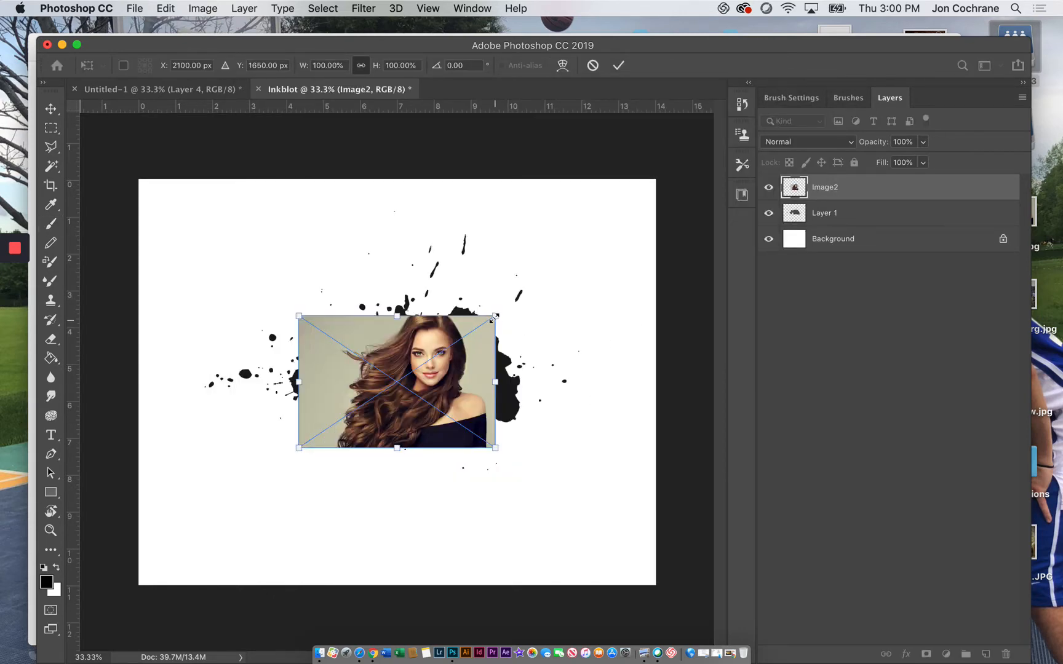
left_click_drag(494, 314, 643, 293)
left_click_drag(448, 379, 470, 353)
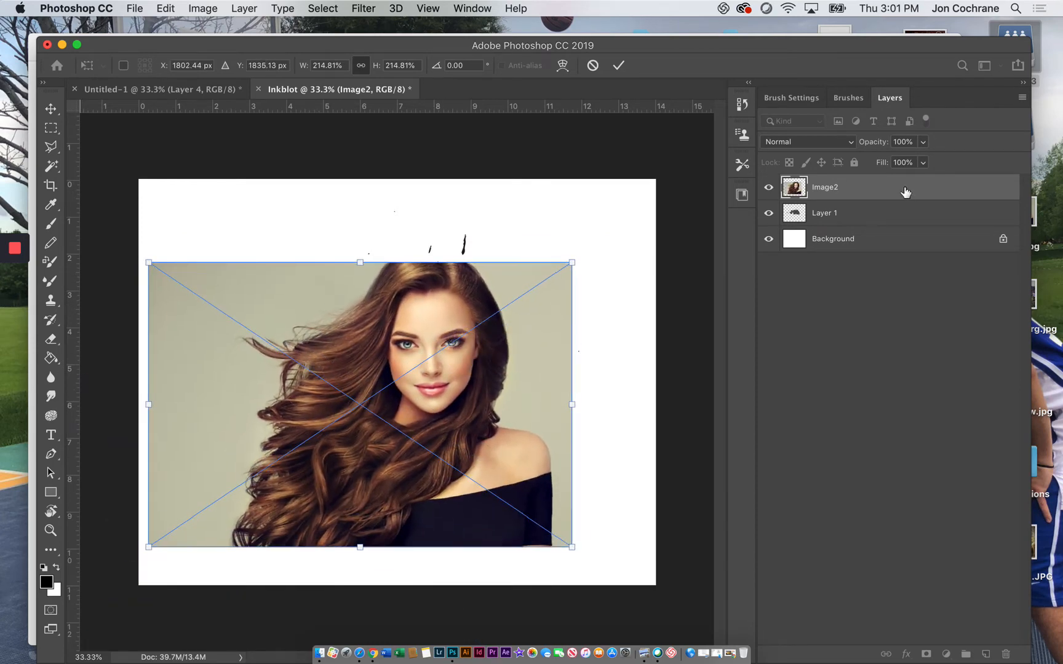
Step: Commit the placed photo and clip the Image2 layer to the inkblot layer with a clipping mask
right_click(877, 185)
left_click(876, 185)
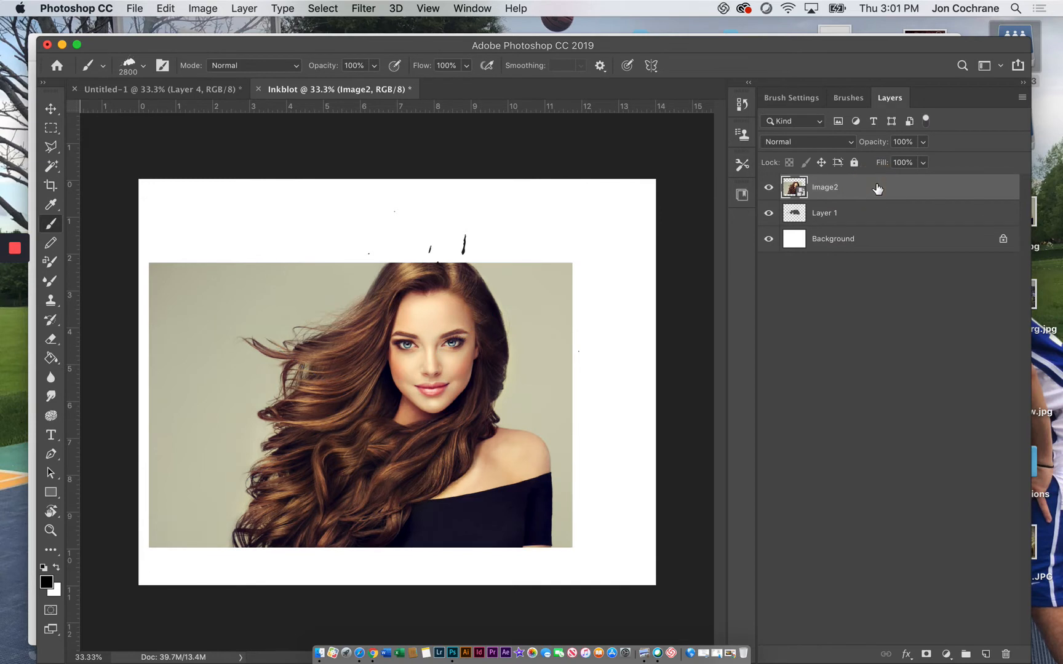
right_click(876, 186)
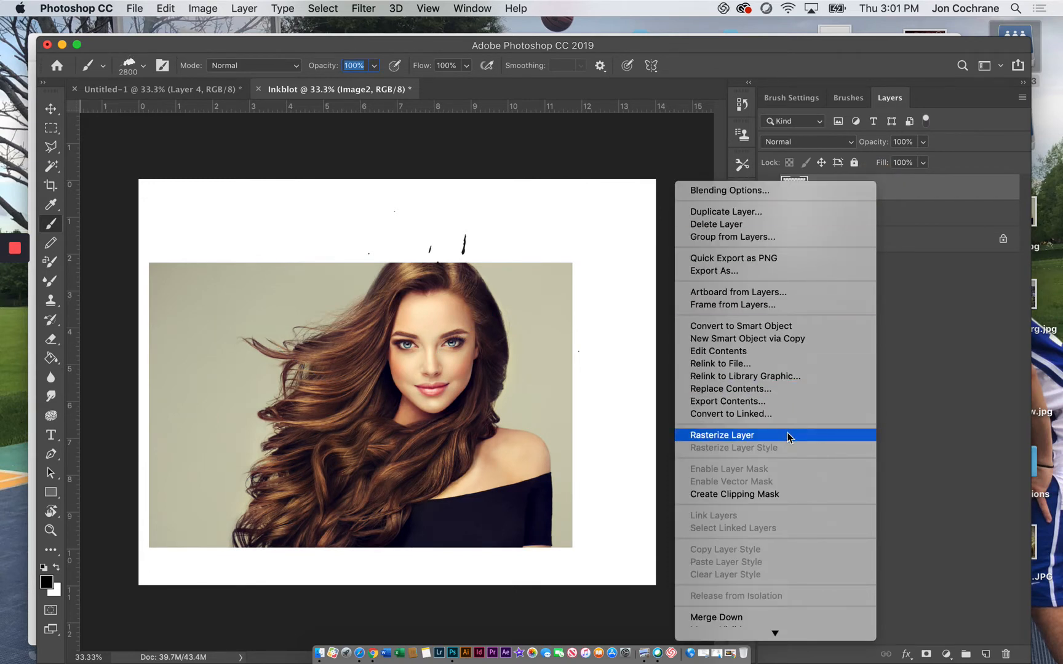
left_click(760, 495)
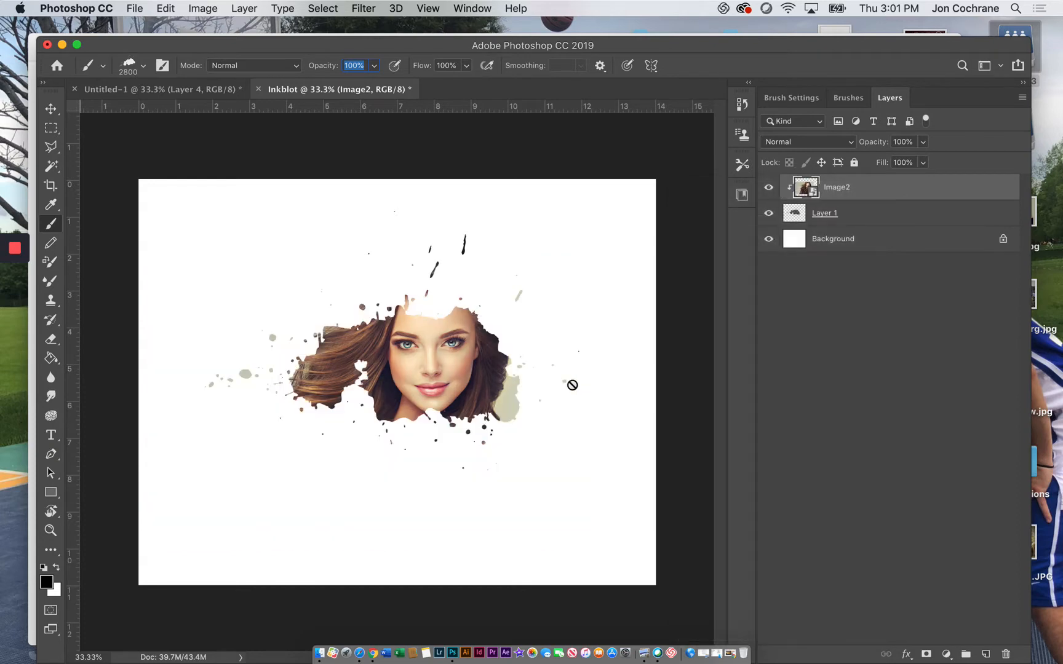
Step: Enlarge and reposition the clipped Image2 photo so the woman's eyes and nose fill the inkblot
left_click(50, 109)
left_click_drag(574, 263, 659, 257)
left_click_drag(457, 377, 435, 411)
left_click_drag(614, 254, 678, 209)
left_click_drag(411, 392, 390, 404)
key("Return")
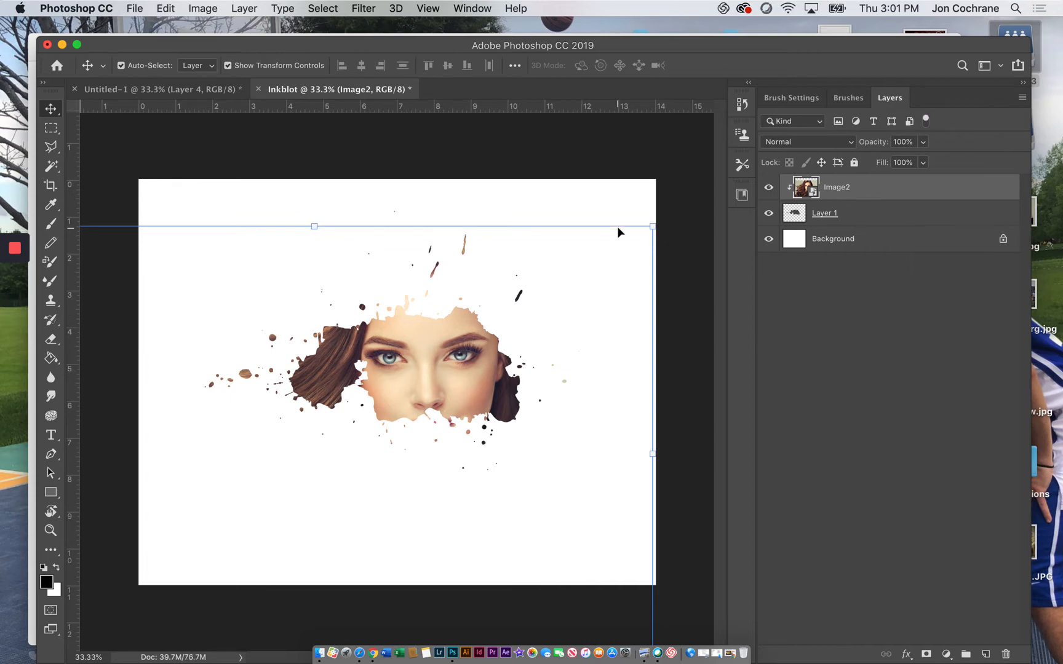
Step: Rasterize the Image2 layer and enlarge the soft Eraser brush to 900 px
right_click(826, 187)
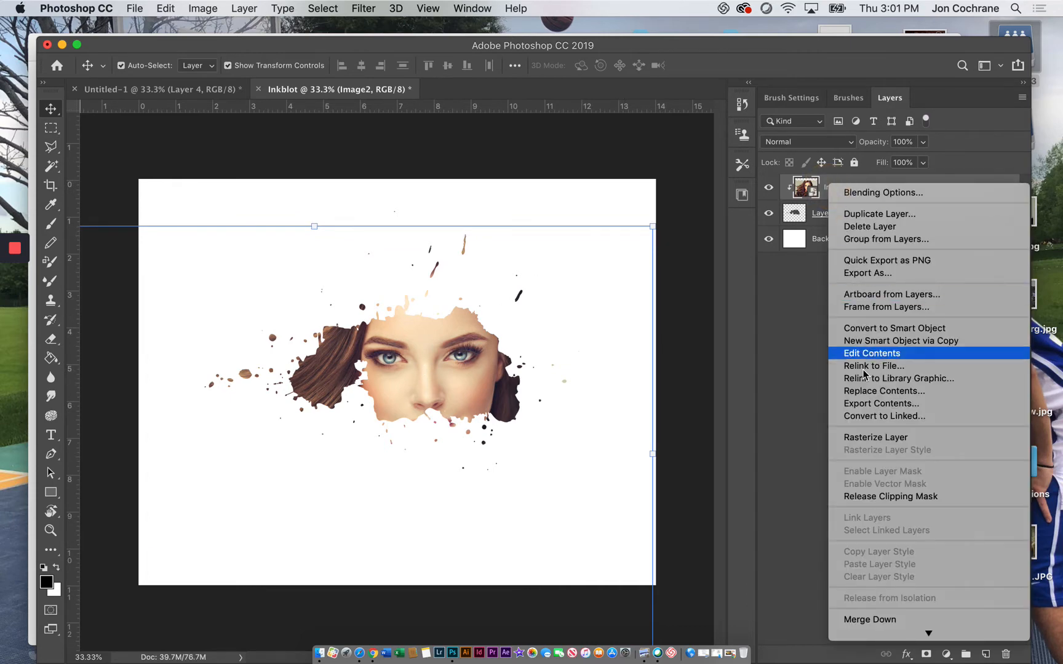
left_click(854, 442)
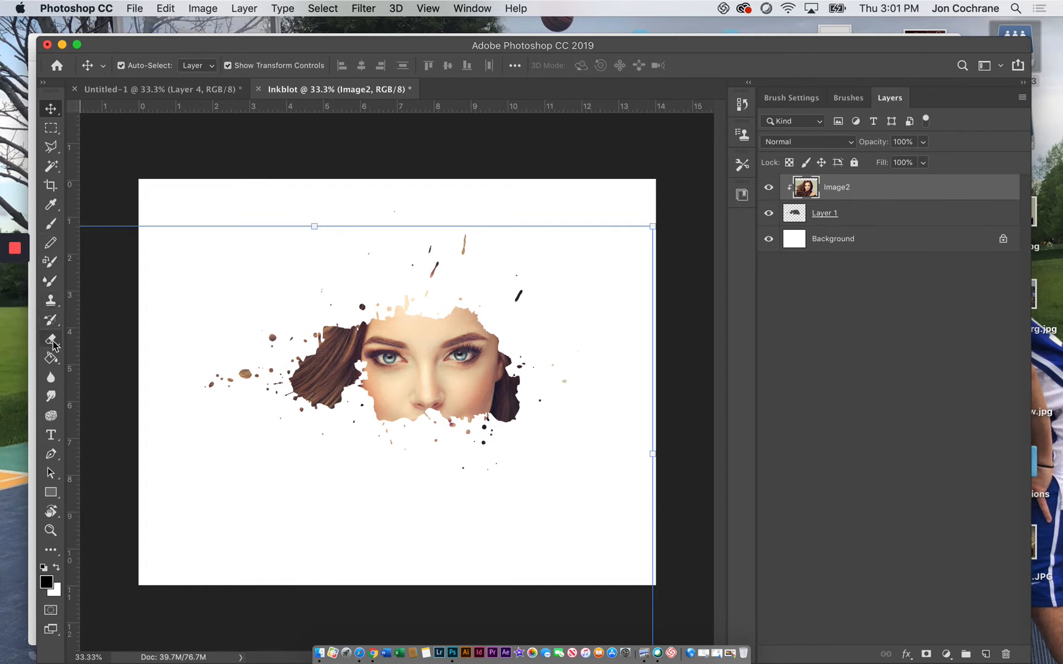
left_click(52, 342)
key("bracketright")
key("bracketright")
key("bracketright")
key("bracketright")
key("bracketright")
key("bracketright")
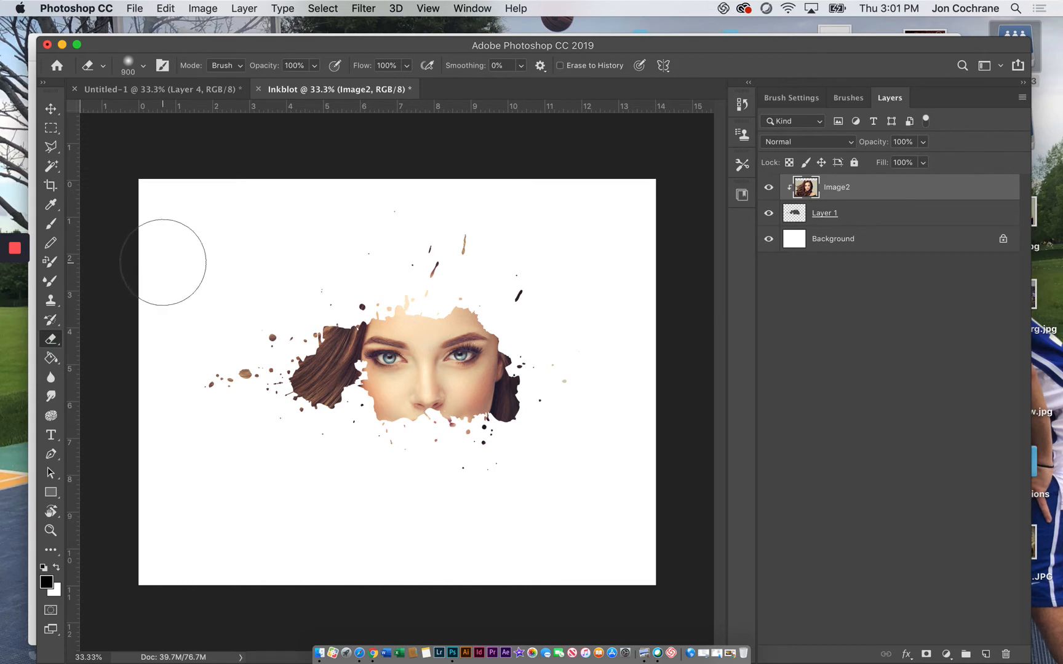
Step: Erase the outer areas of the Image2 photo with large soft strokes so its edges fade into the black inkblot
mouse_move(172, 240)
left_mouse_down()
mouse_move(185, 287)
mouse_move(168, 375)
mouse_move(214, 260)
mouse_move(208, 318)
mouse_move(203, 285)
mouse_move(178, 337)
mouse_move(171, 391)
mouse_move(185, 391)
left_mouse_up()
mouse_move(606, 331)
left_mouse_down()
mouse_move(581, 485)
mouse_move(582, 391)
mouse_move(547, 466)
mouse_move(586, 406)
mouse_move(571, 444)
mouse_move(543, 461)
mouse_move(582, 437)
mouse_move(637, 317)
mouse_move(545, 543)
mouse_move(610, 428)
mouse_move(583, 481)
left_mouse_up()
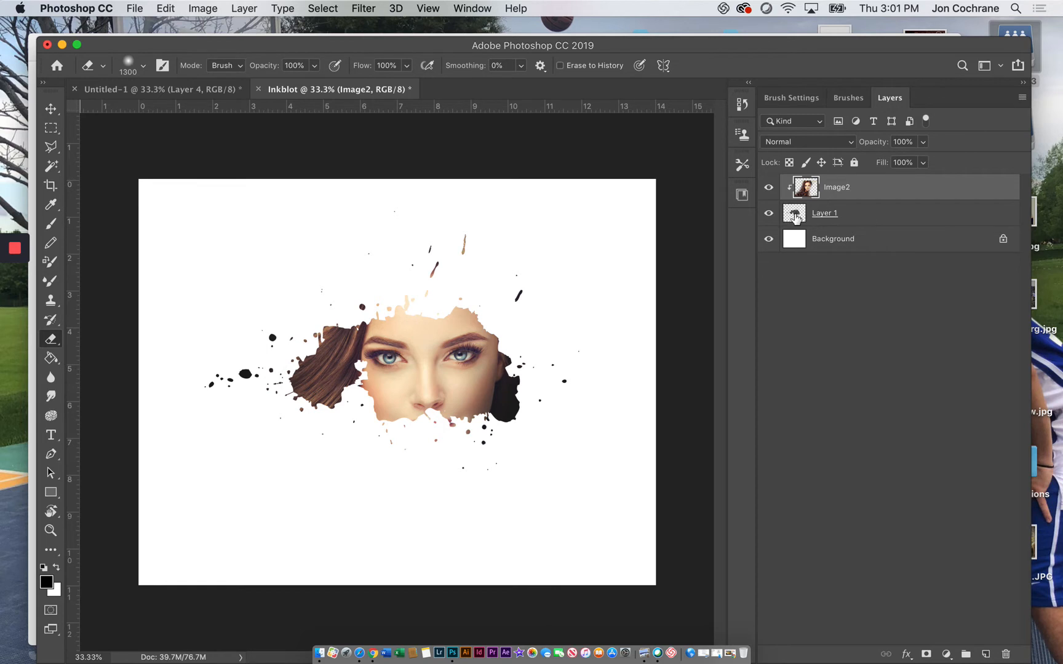
mouse_move(529, 212)
left_mouse_down()
mouse_move(557, 214)
mouse_move(304, 218)
mouse_move(604, 222)
mouse_move(223, 254)
mouse_move(430, 223)
mouse_move(505, 230)
left_mouse_up()
mouse_move(526, 486)
left_mouse_down()
mouse_move(443, 492)
mouse_move(443, 467)
mouse_move(560, 472)
mouse_move(249, 477)
mouse_move(570, 488)
mouse_move(753, 377)
left_mouse_up()
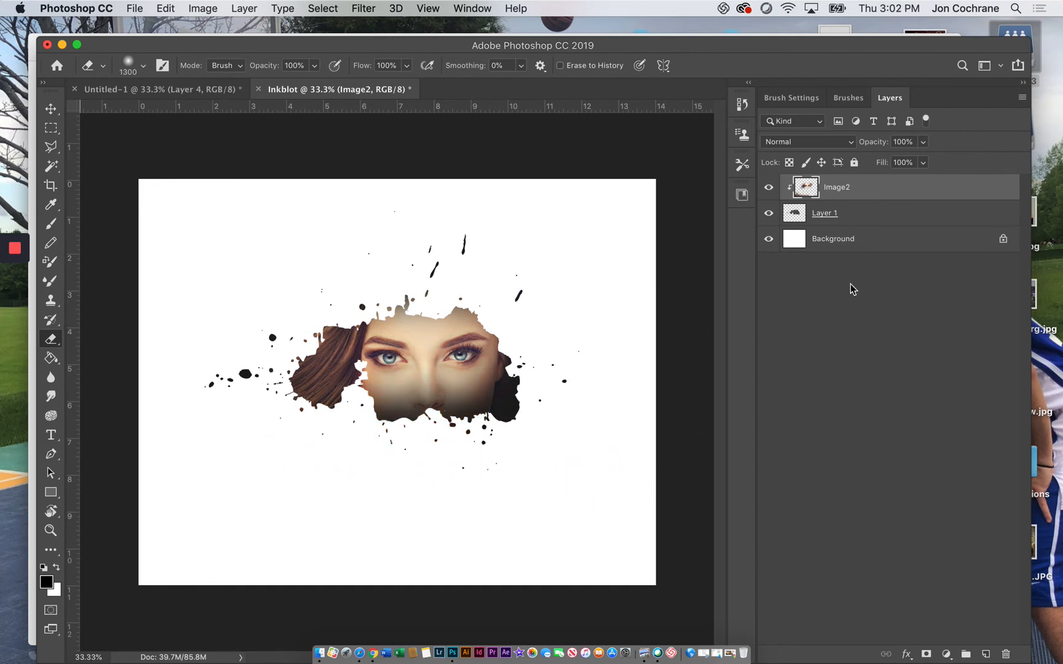
left_click(834, 189)
mouse_move(79, 562)
left_mouse_down()
mouse_move(135, 567)
mouse_move(111, 244)
mouse_move(200, 139)
mouse_move(395, 141)
mouse_move(322, 156)
left_mouse_up()
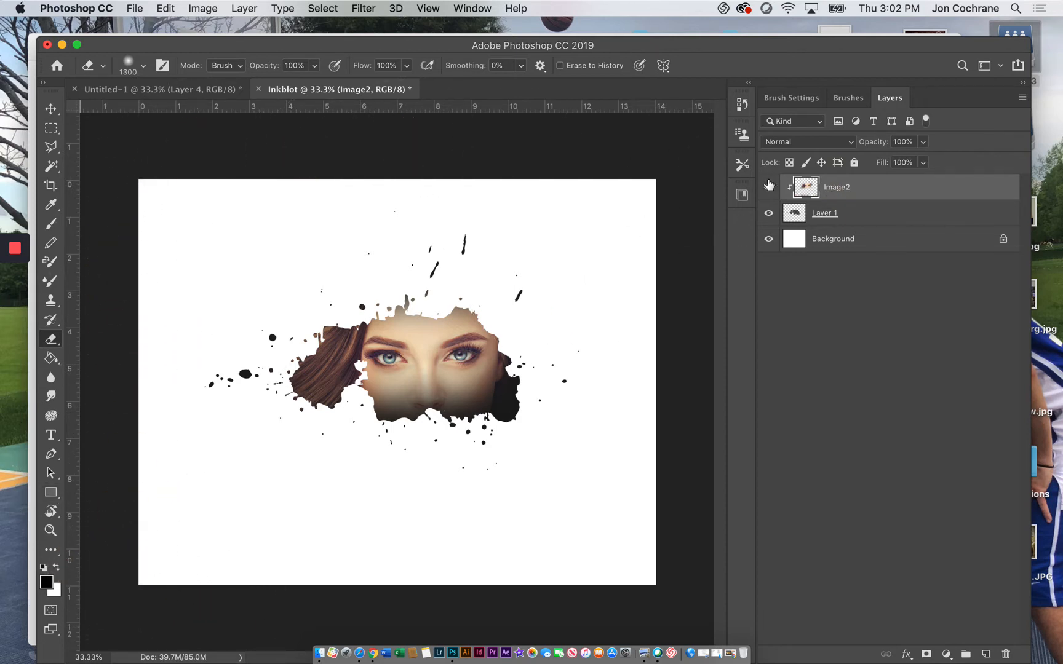
Step: Toggle the Image2 layer's visibility to compare the inkblot with and without the photo
left_click(846, 215)
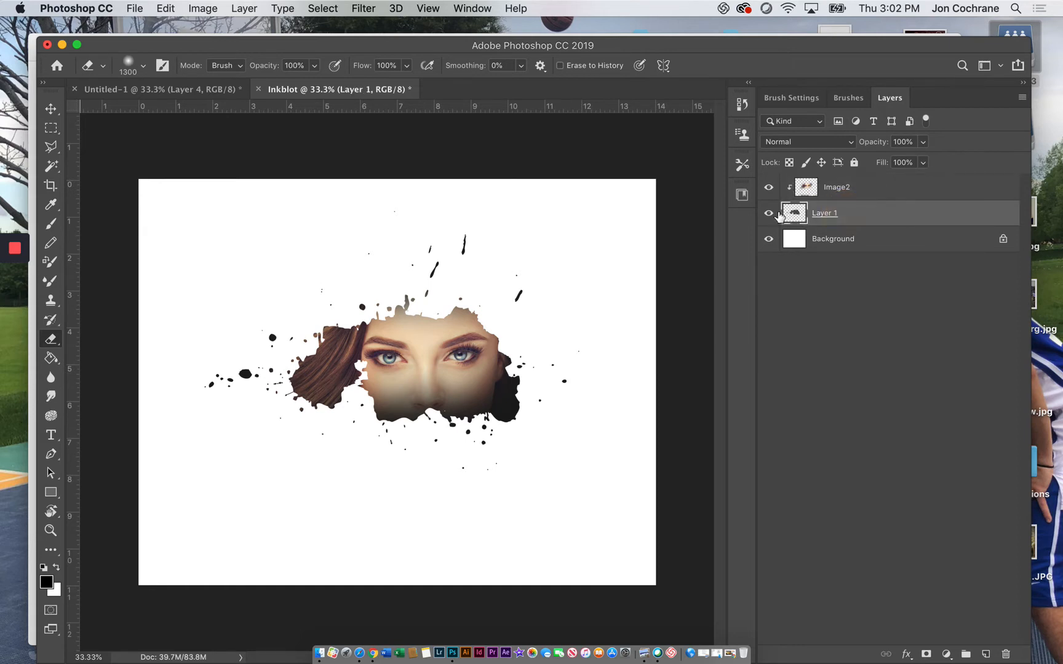
left_click(768, 190)
left_click(768, 190)
left_click(768, 190)
left_click(769, 189)
Step: Fill the Background layer with a beige foreground color, dcd2a6, using the Paint Bucket
left_click(825, 243)
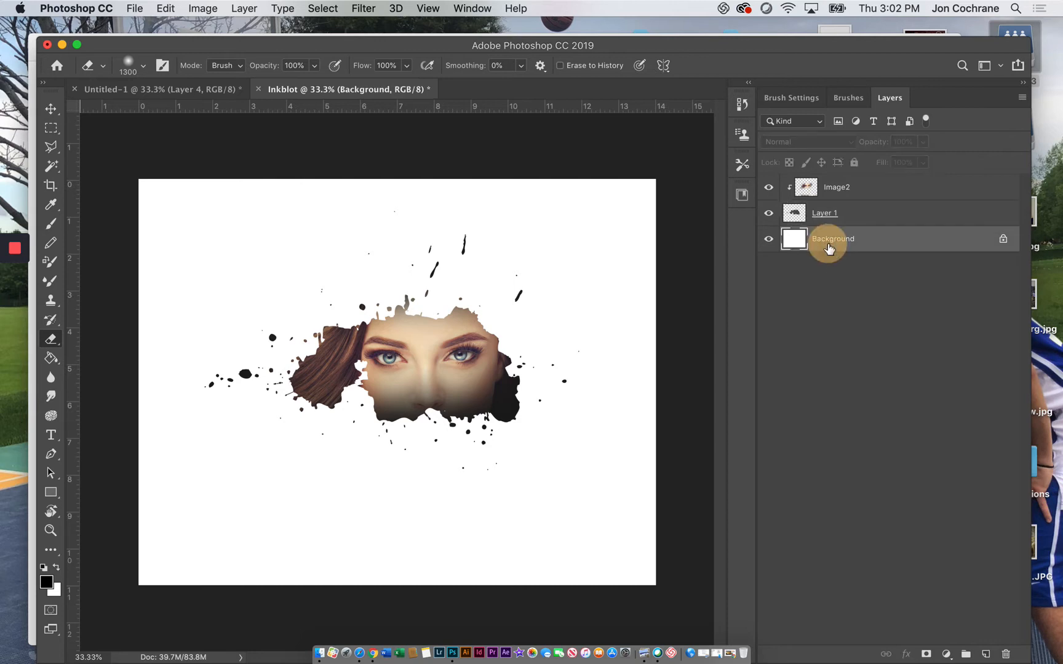
left_click(51, 358)
left_click(46, 582)
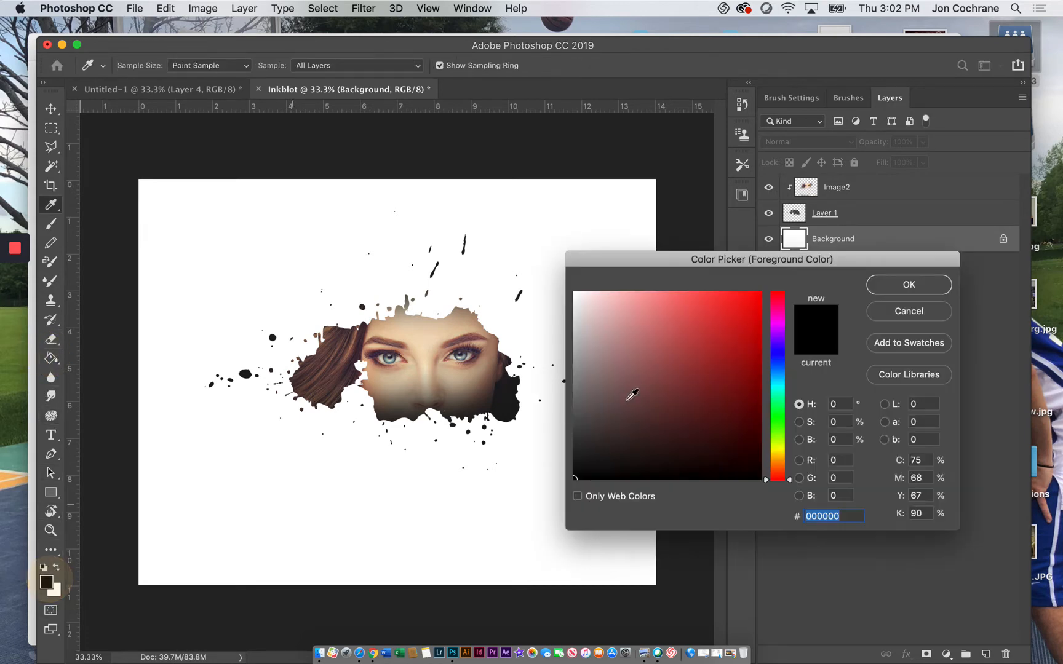
left_click(574, 317)
left_click(778, 456)
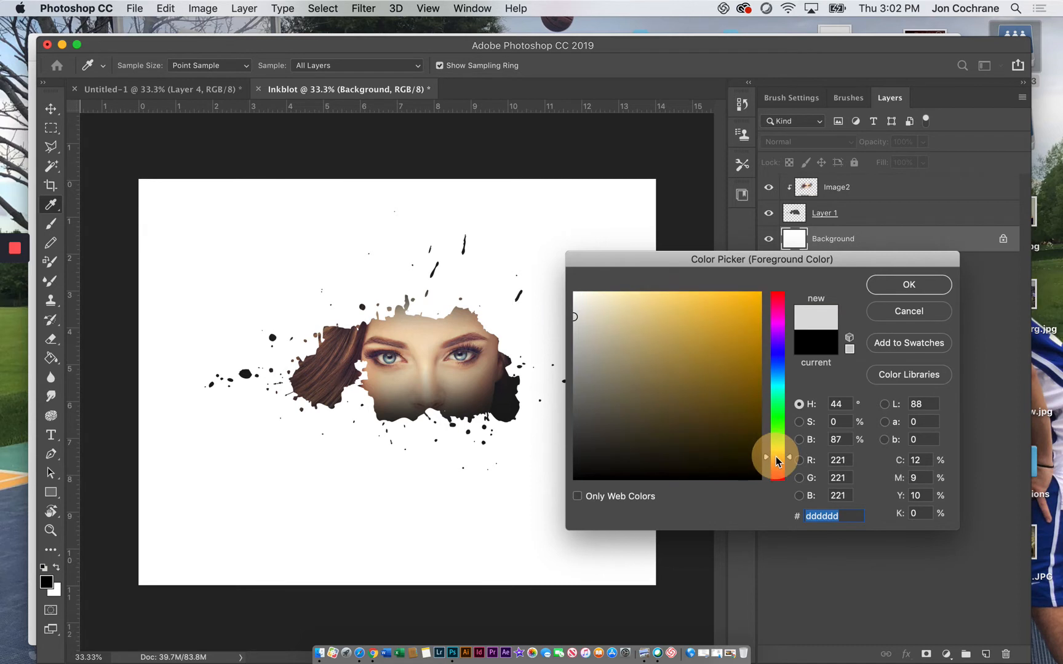
left_click_drag(609, 309, 619, 317)
left_click(878, 283)
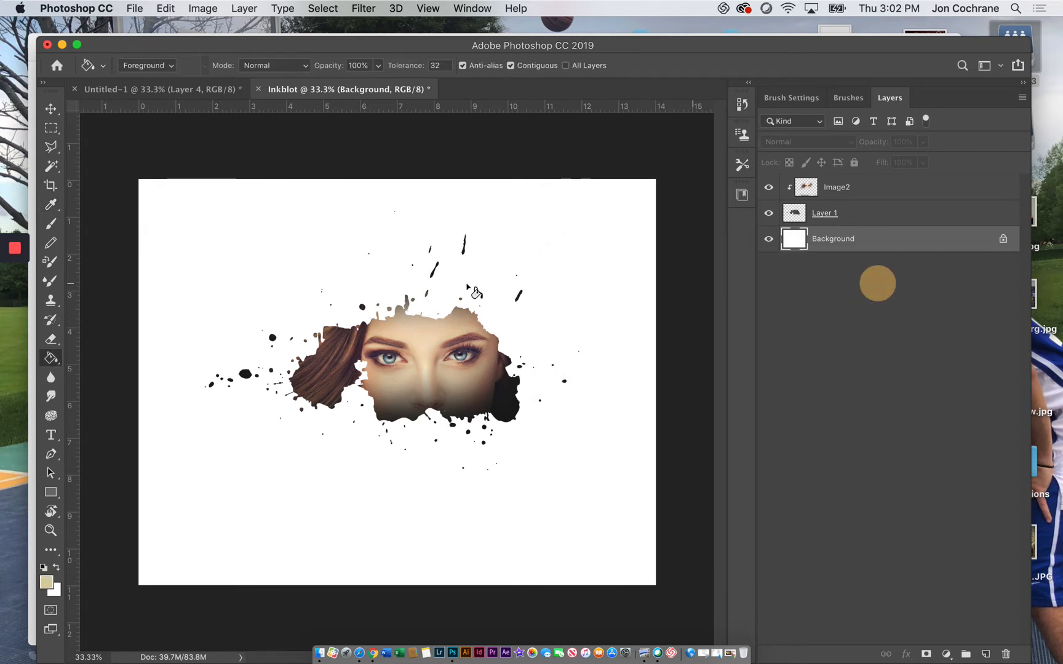
key("g")
left_click(289, 271)
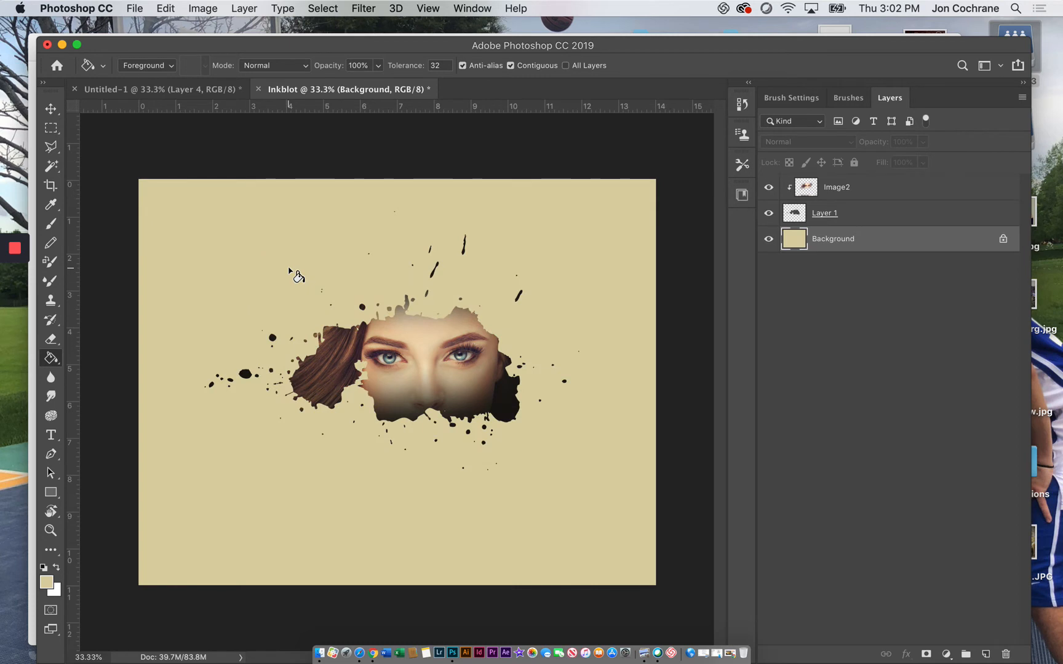
Step: Lighten the foreground color to the pale cream ece6c8 and refill the Background layer with it
left_click(45, 587)
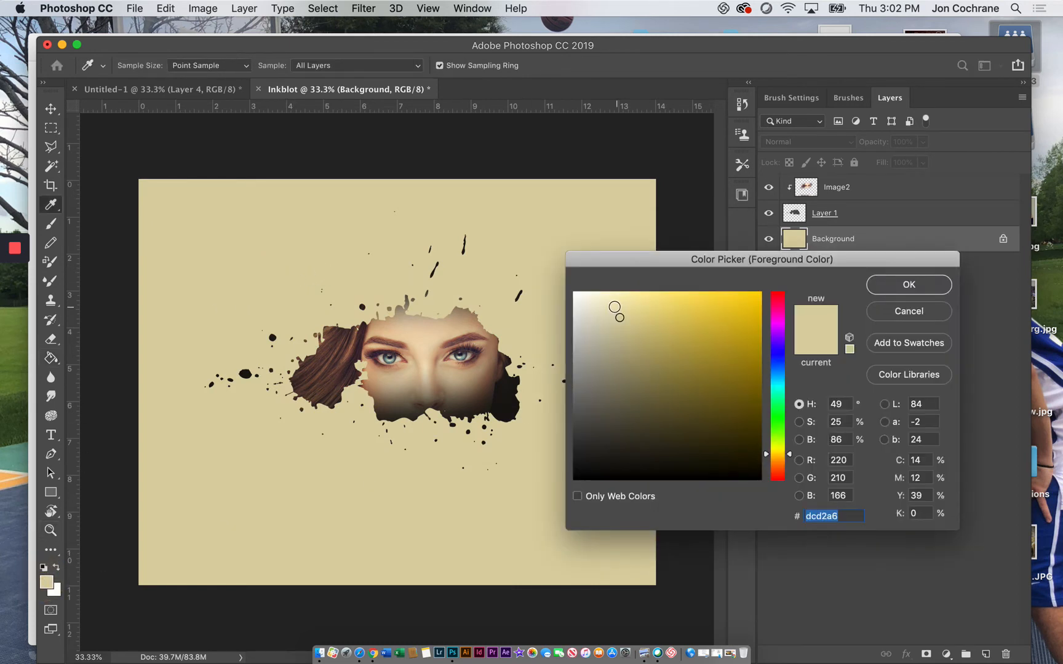
left_click(603, 305)
left_click(891, 284)
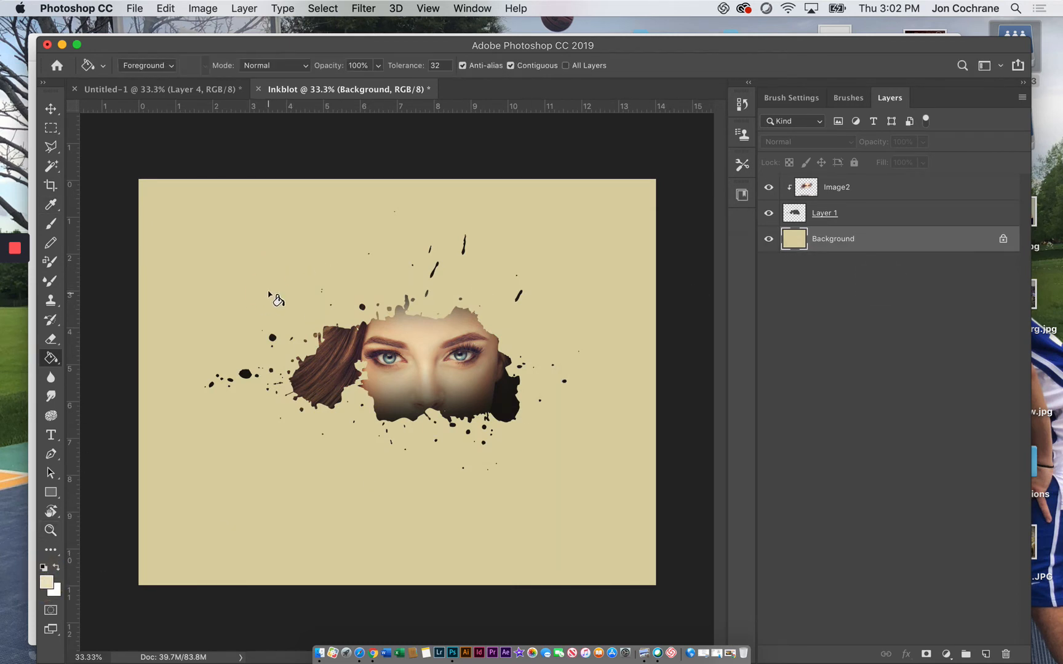
left_click(267, 296)
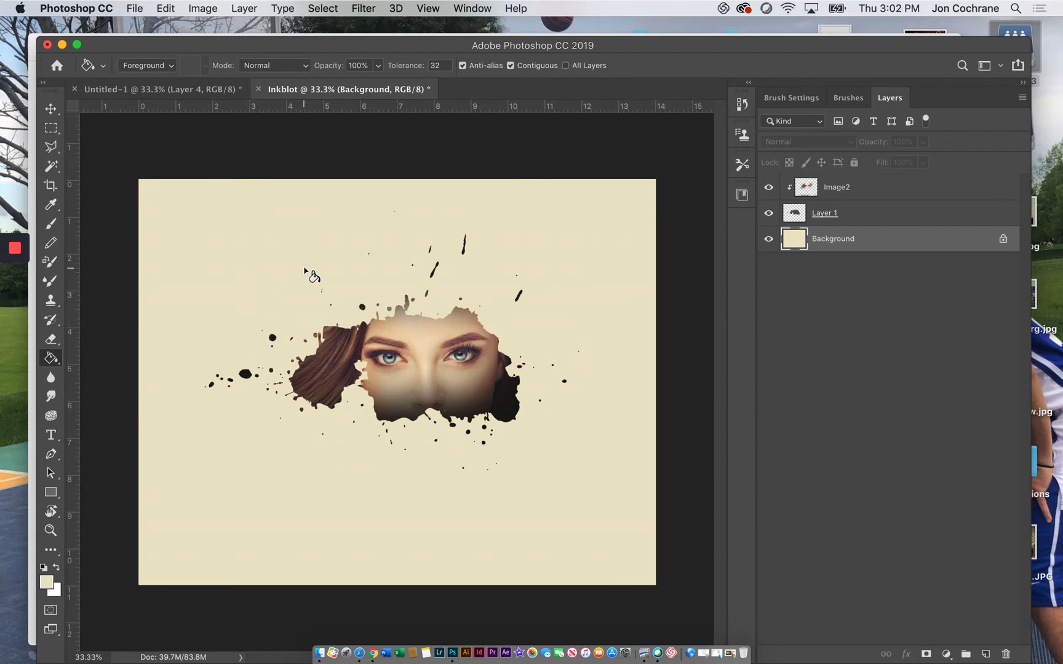
Step: Desaturate the Image2 layer so the woman's photo turns black and white
left_click(853, 194)
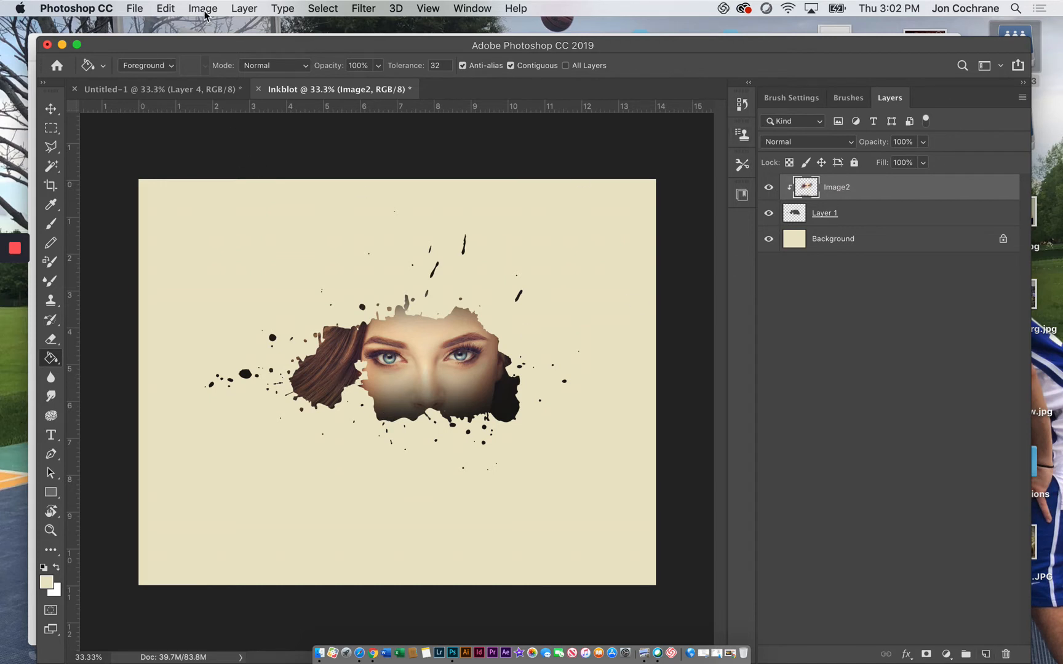
left_click(173, 10)
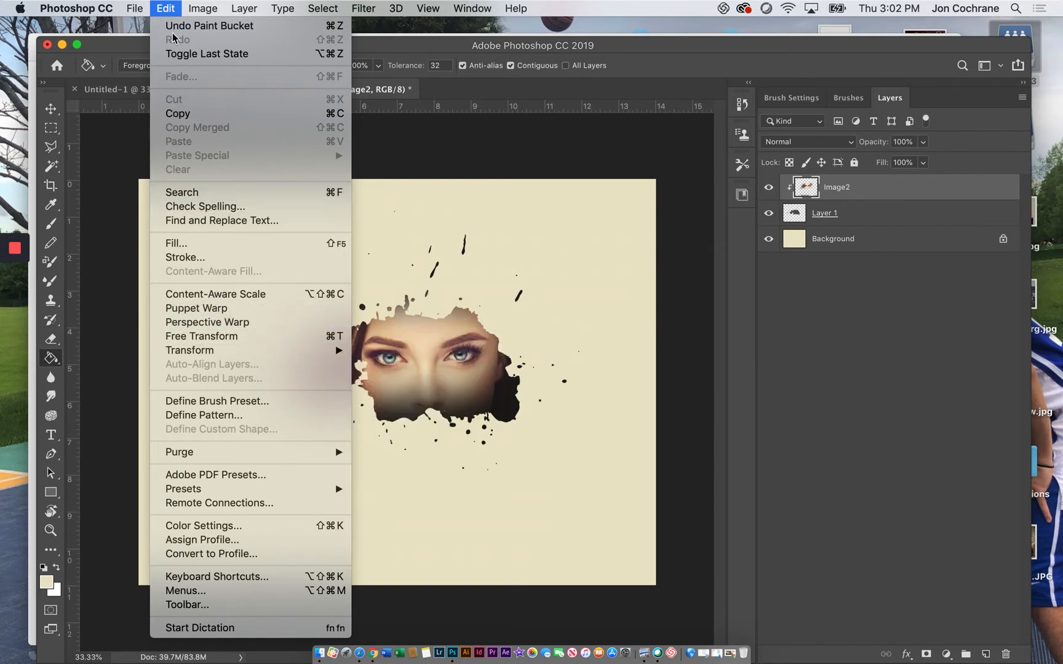
mouse_move(199, 11)
mouse_move(212, 48)
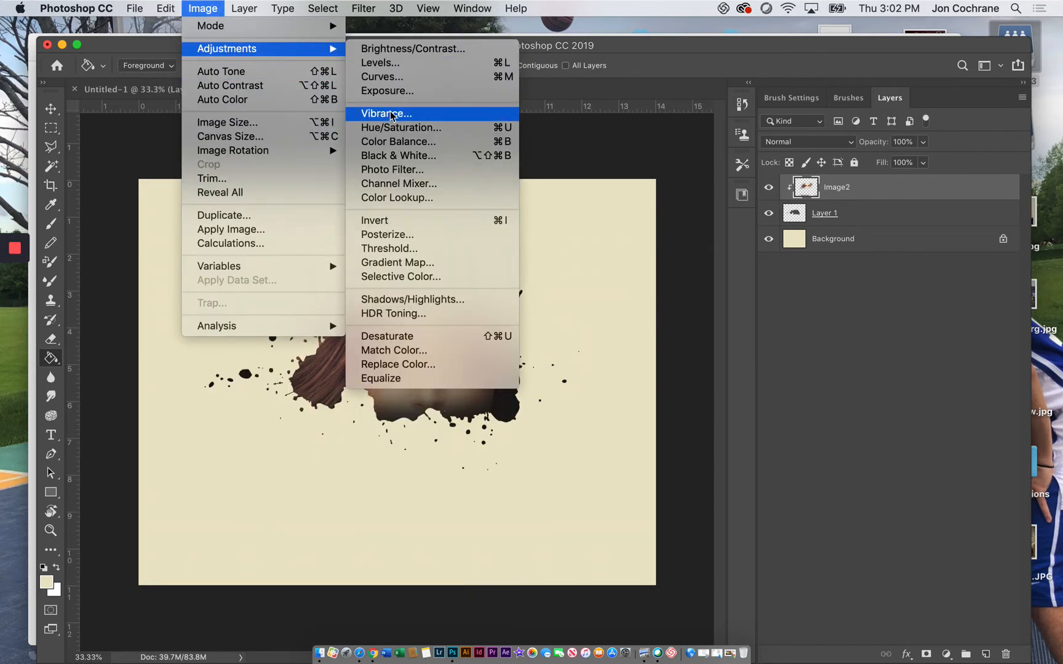
left_click(401, 337)
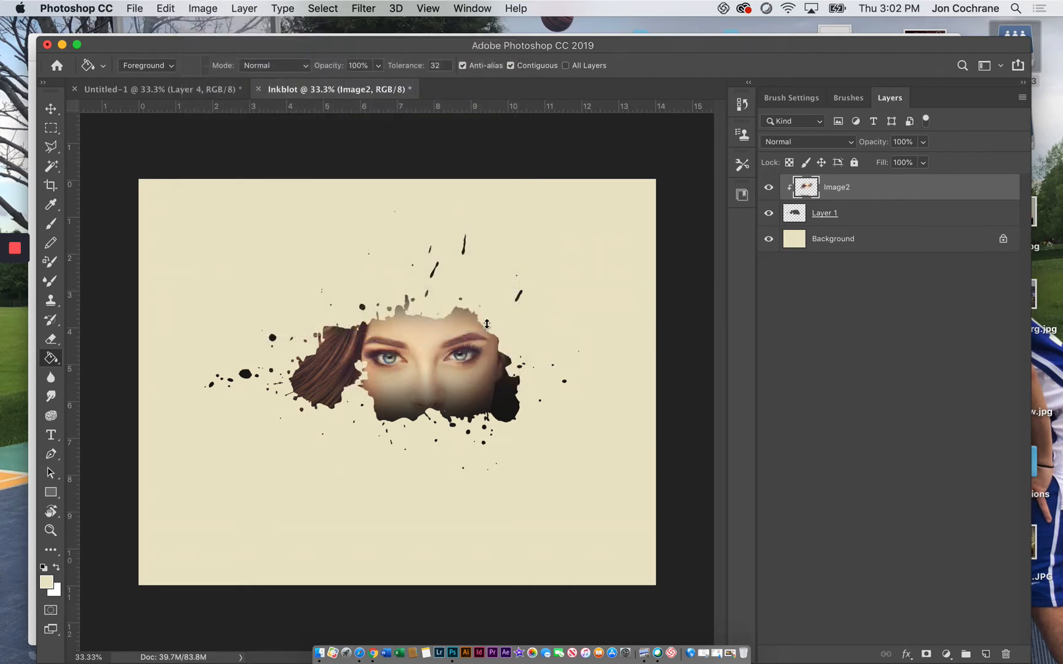
Step: Select the empty area around the inkblot on Layer 1 with the Magic Wand and hide the Image2 layer
left_click(828, 213)
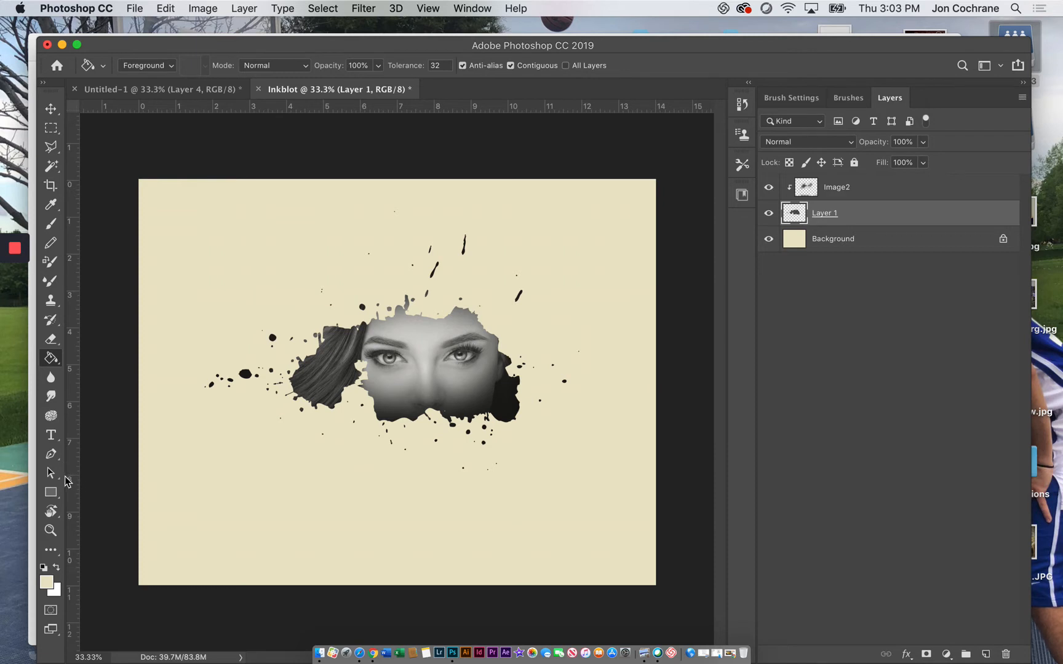
left_click(51, 203)
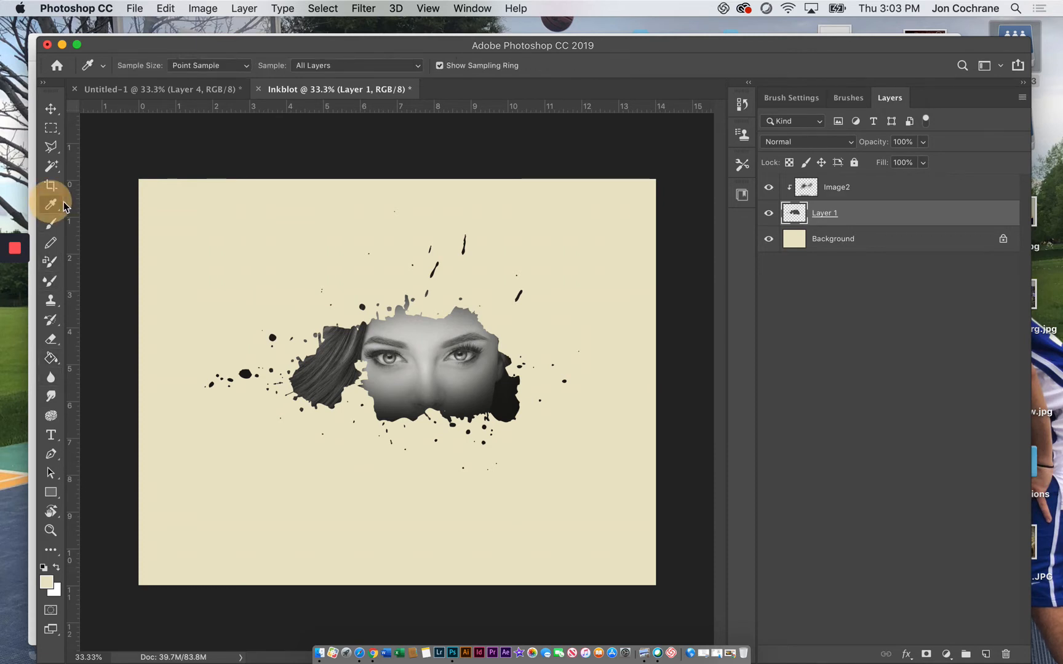
left_click(51, 146)
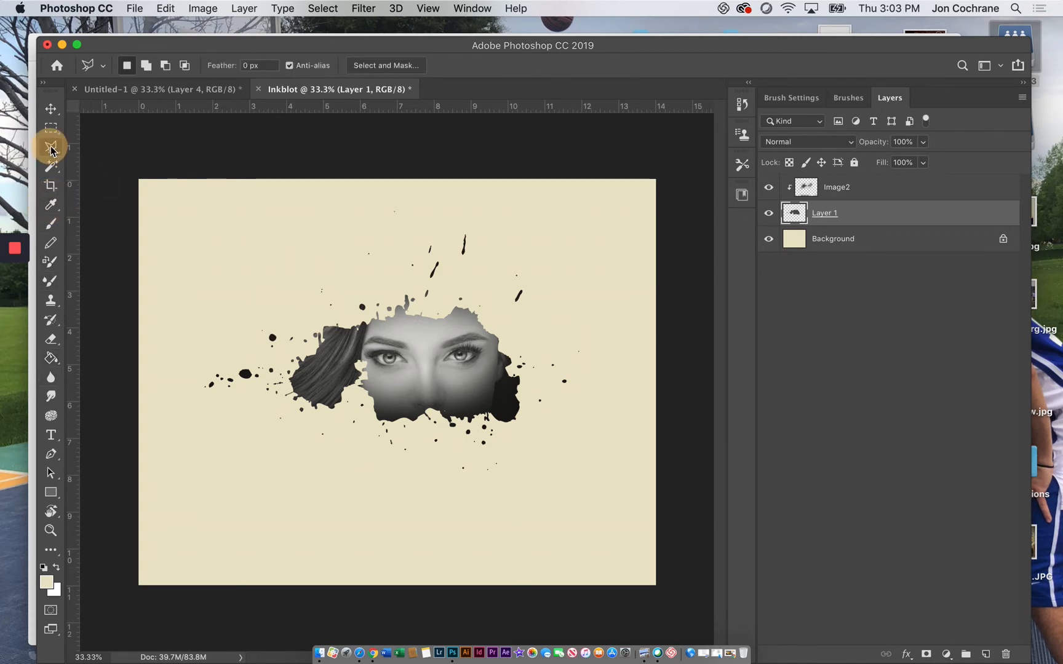
left_click(52, 166)
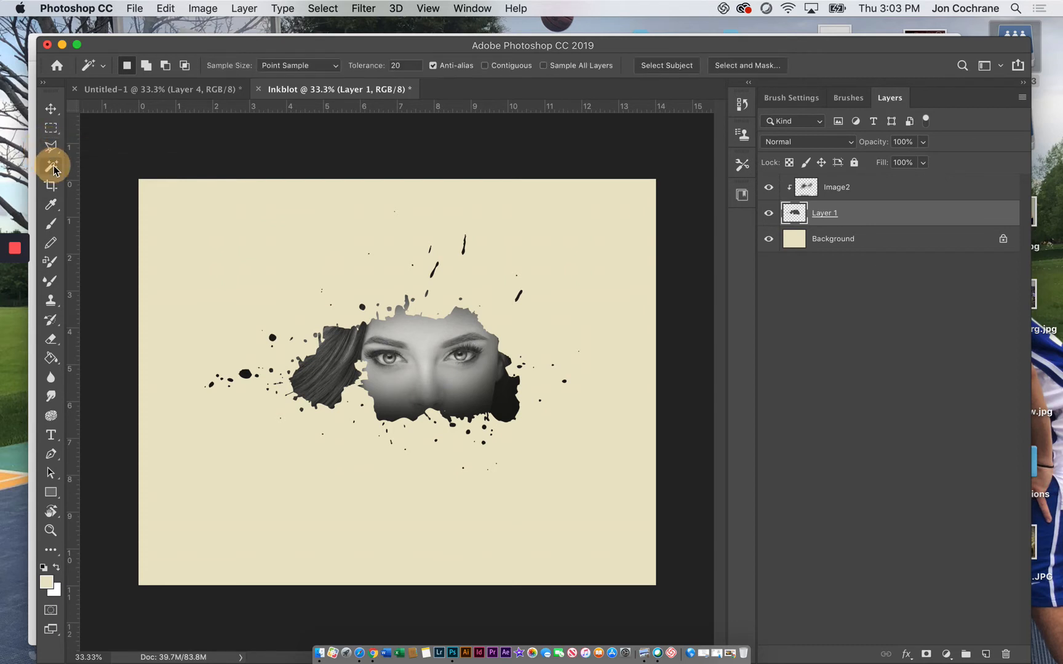
left_click(285, 273)
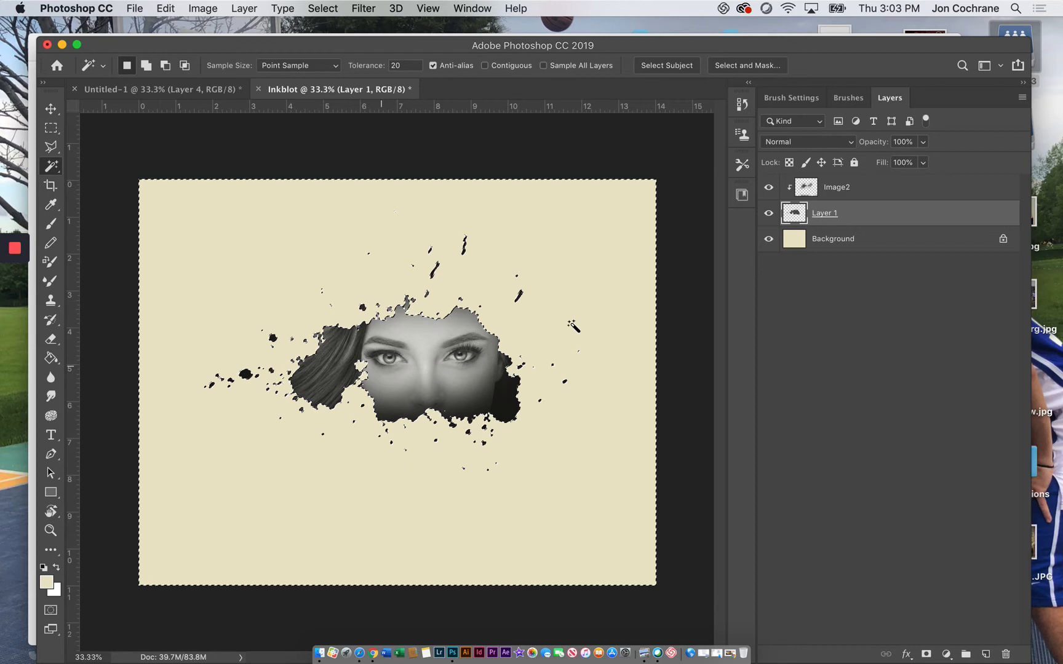
left_click(768, 187)
Step: Deselect and try to select the black ink directly with the Magic Wand, switching Contiguous on
key("super+d")
left_click(395, 349)
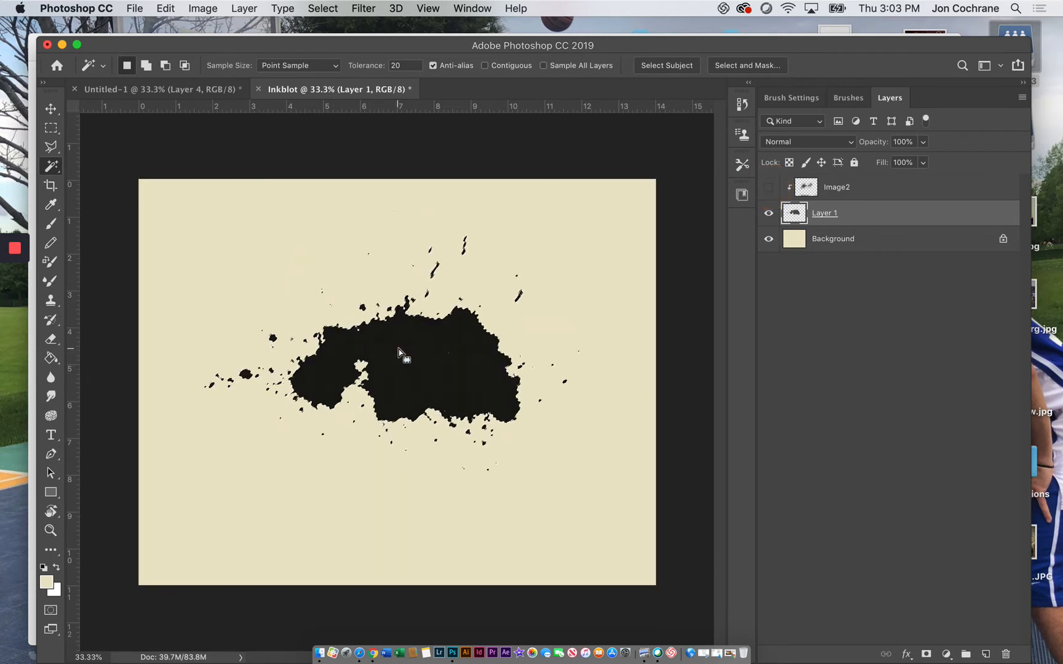
left_click(484, 65)
left_click(408, 355)
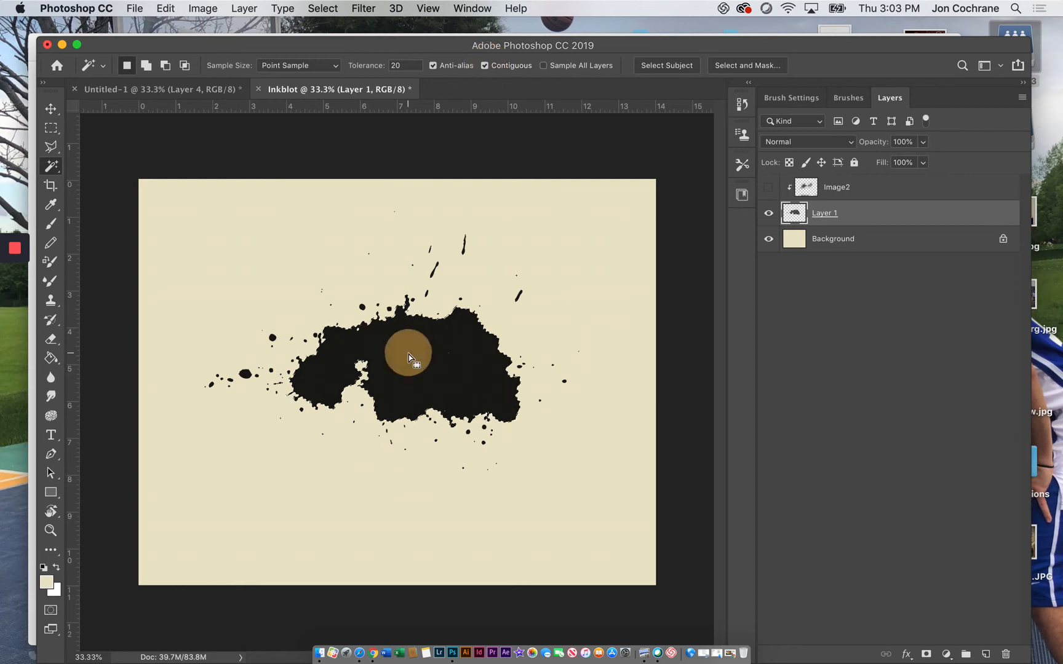
Step: Select all empty areas of Layer 1 with Contiguous off, and invert the selection to the inkblot and its splatters
left_click(485, 65)
left_click(339, 270)
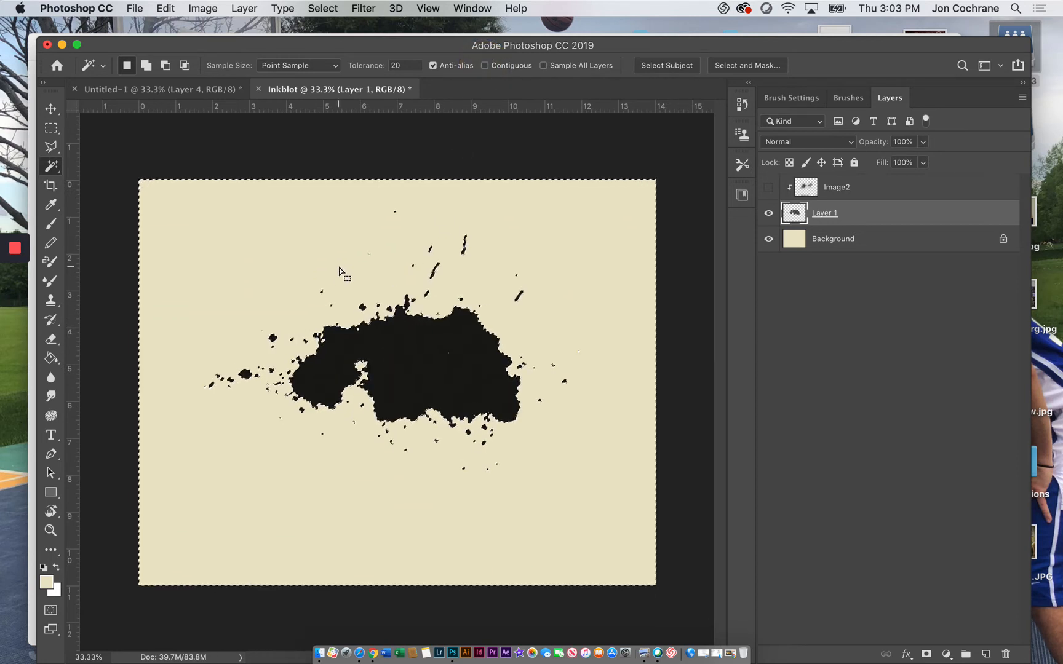
left_click(322, 8)
left_click(329, 67)
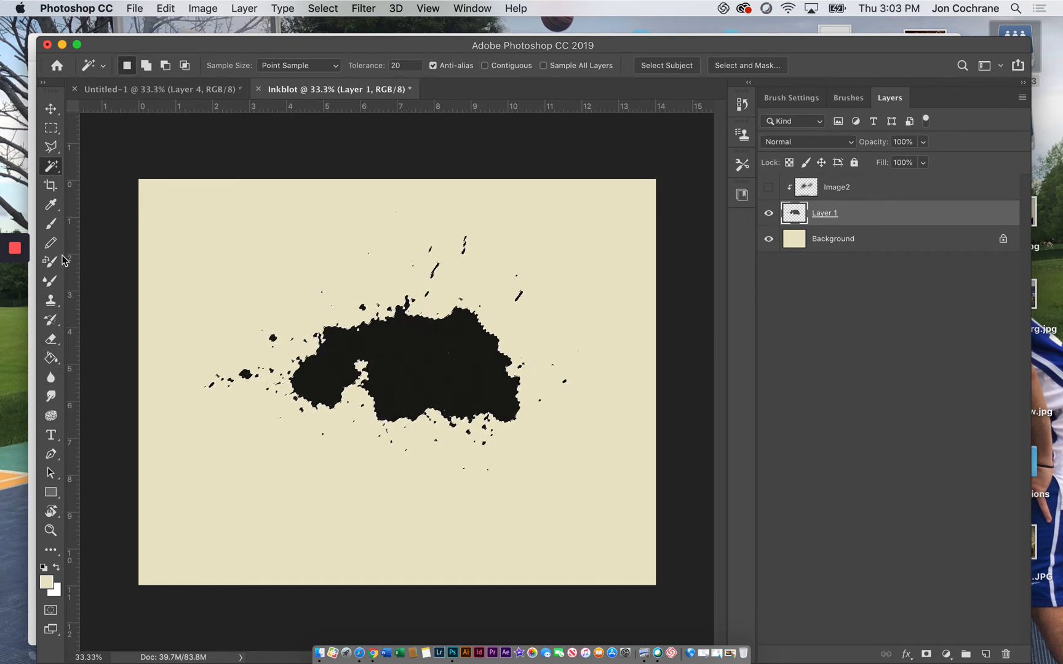
Step: Set the foreground color to the dark teal blue 227591
left_click(51, 204)
left_click(46, 582)
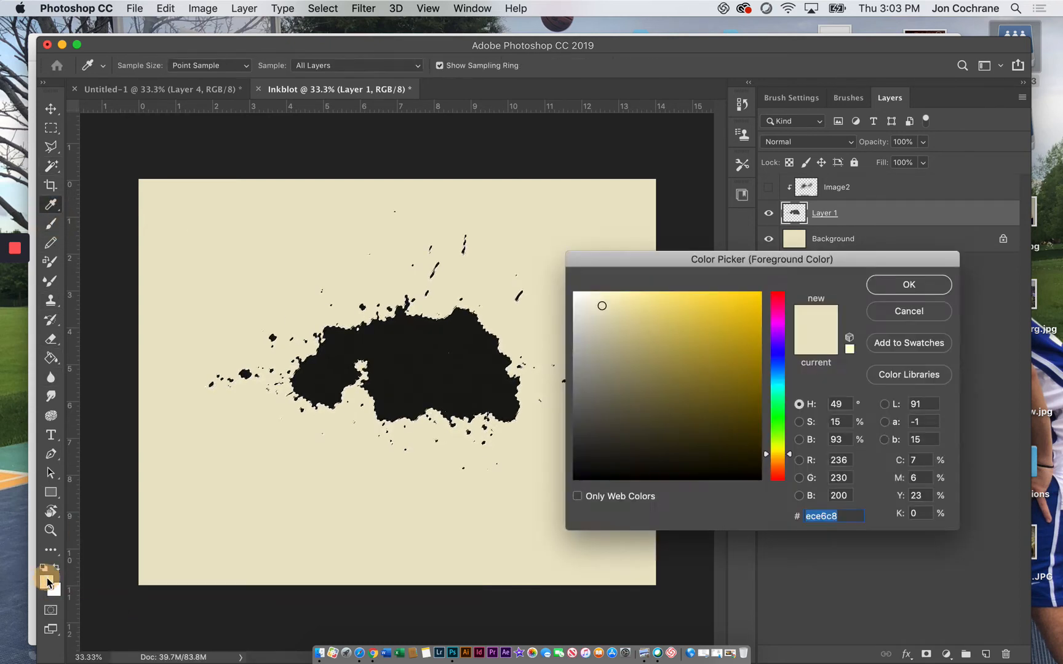
left_click_drag(781, 372, 777, 378)
left_click(674, 300)
left_click_drag(703, 328, 717, 382)
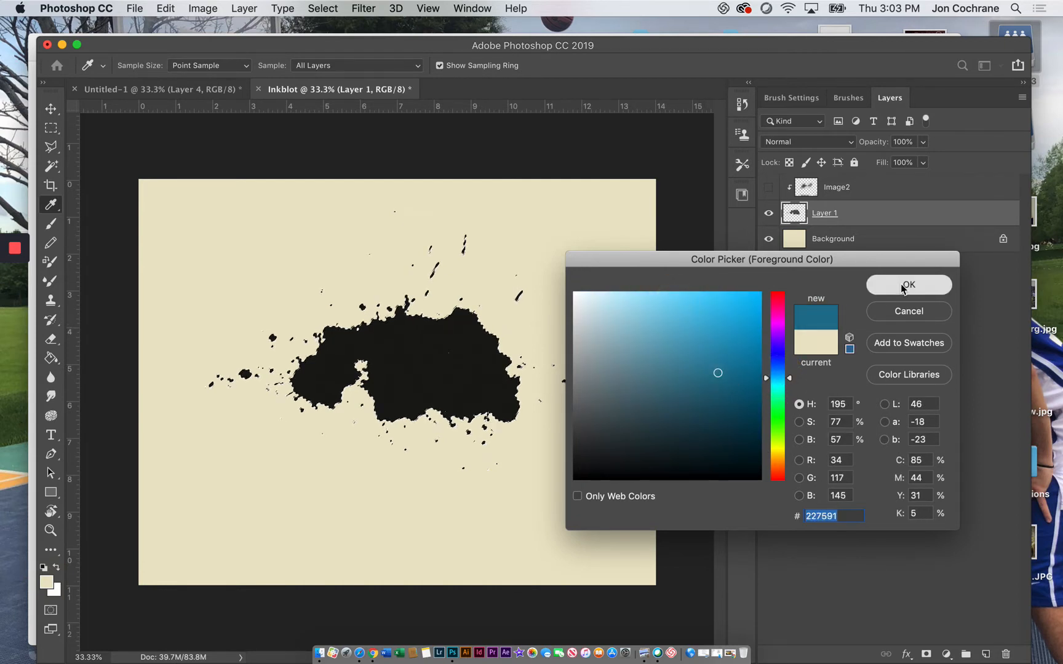
left_click(909, 285)
Step: Paint over the selected inkblot on Layer 1 in teal with the 2800 px splatter brush and deselect it
key("b")
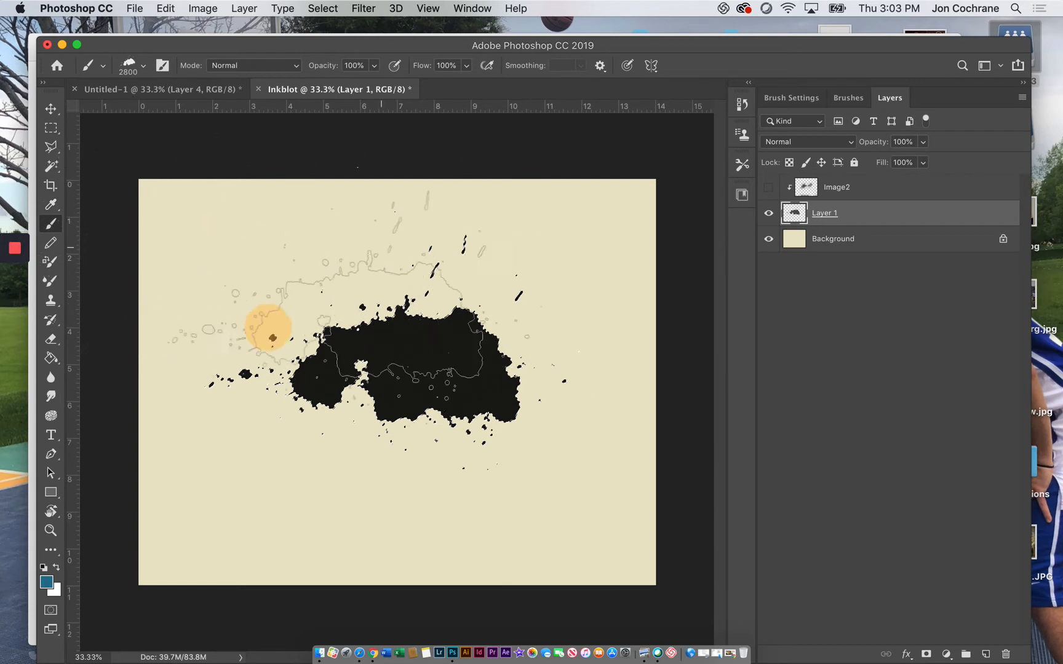
mouse_move(486, 313)
left_mouse_down()
mouse_move(557, 259)
mouse_move(401, 154)
mouse_move(163, 463)
mouse_move(299, 424)
mouse_move(559, 415)
mouse_move(492, 425)
mouse_move(505, 403)
mouse_move(443, 425)
mouse_move(446, 409)
mouse_move(511, 413)
left_mouse_up()
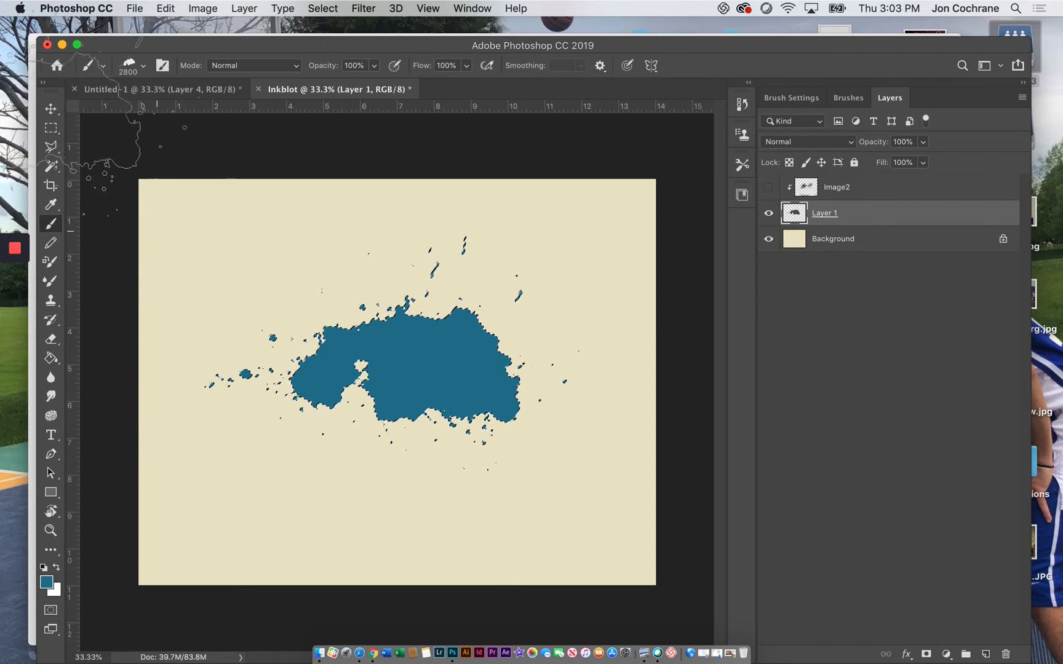
left_click(51, 128)
left_click(219, 166)
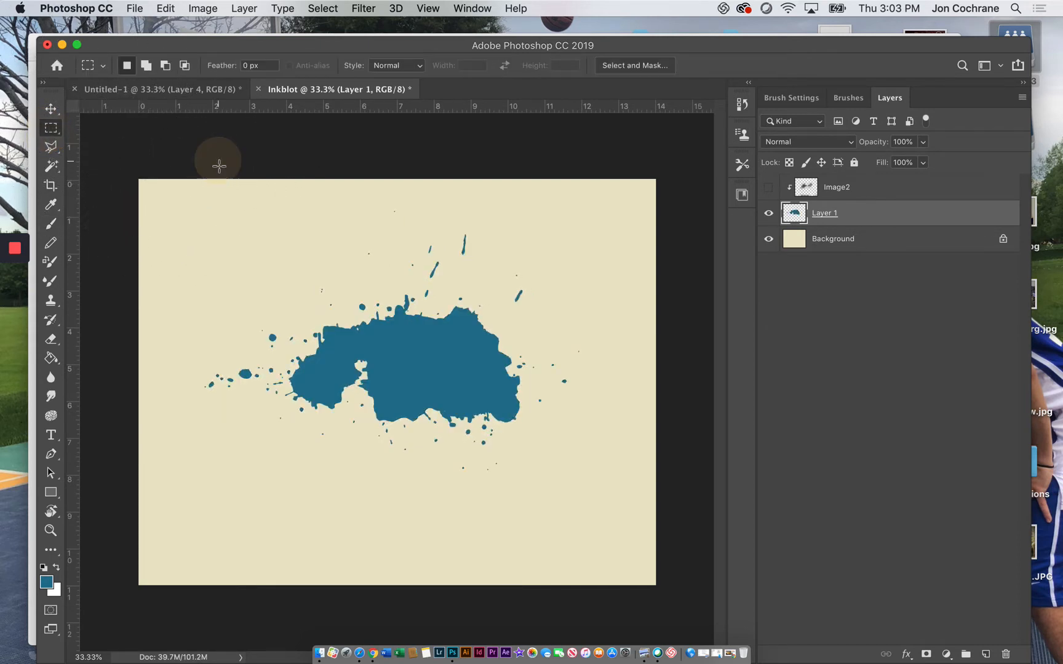
Step: Show the Image2 layer and lower its opacity to 75% so the teal ink tints the face
left_click(768, 188)
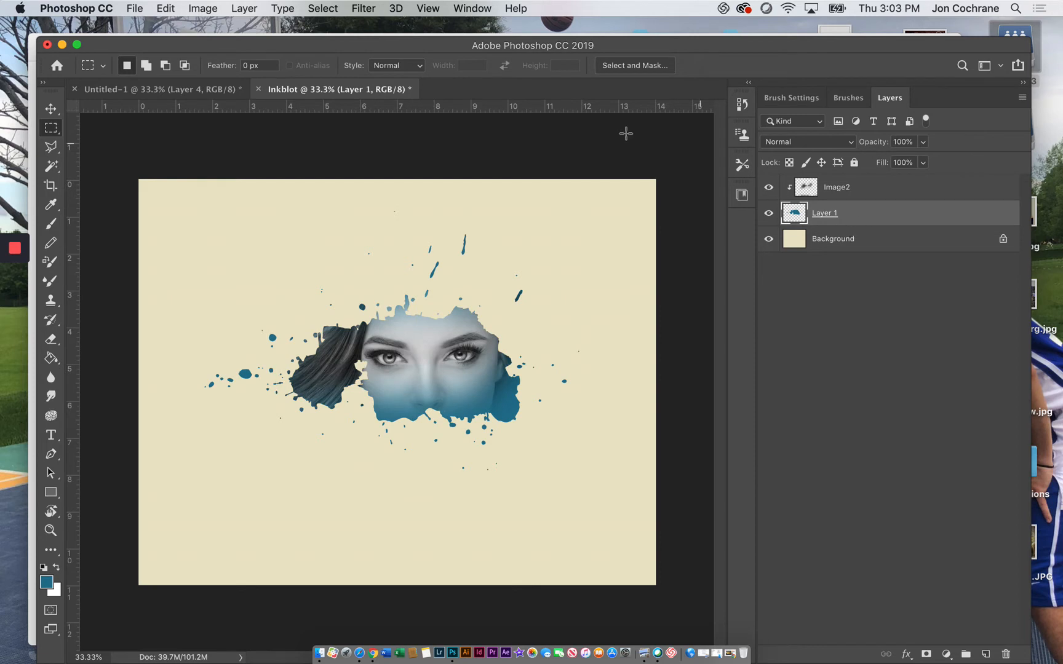
left_click(922, 143)
left_click_drag(917, 162, 961, 163)
left_click(874, 186)
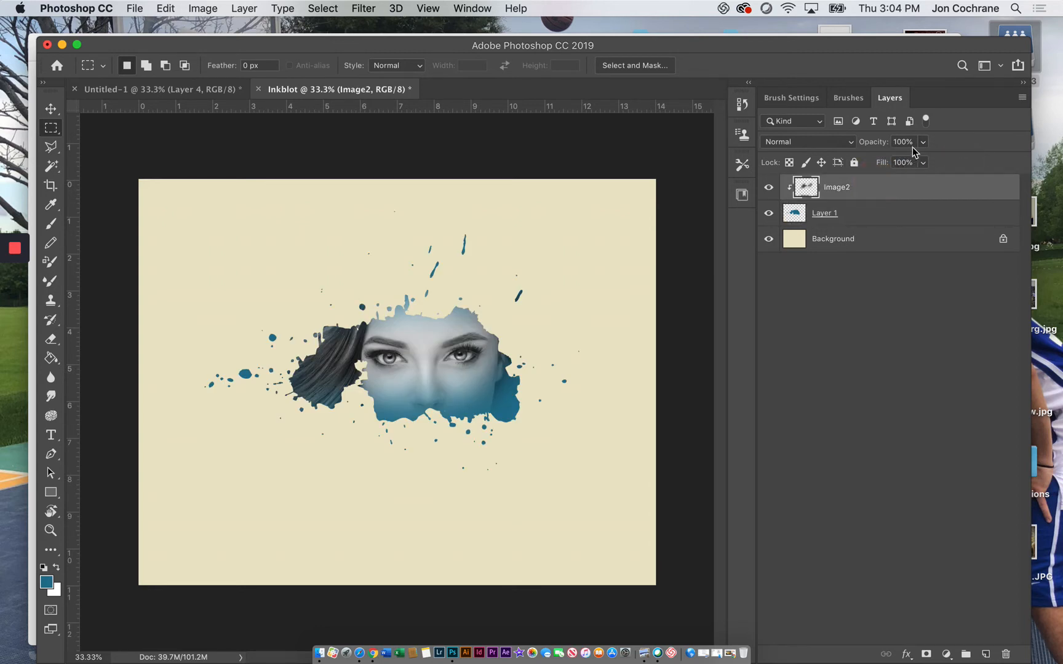
left_click_drag(906, 164, 907, 161)
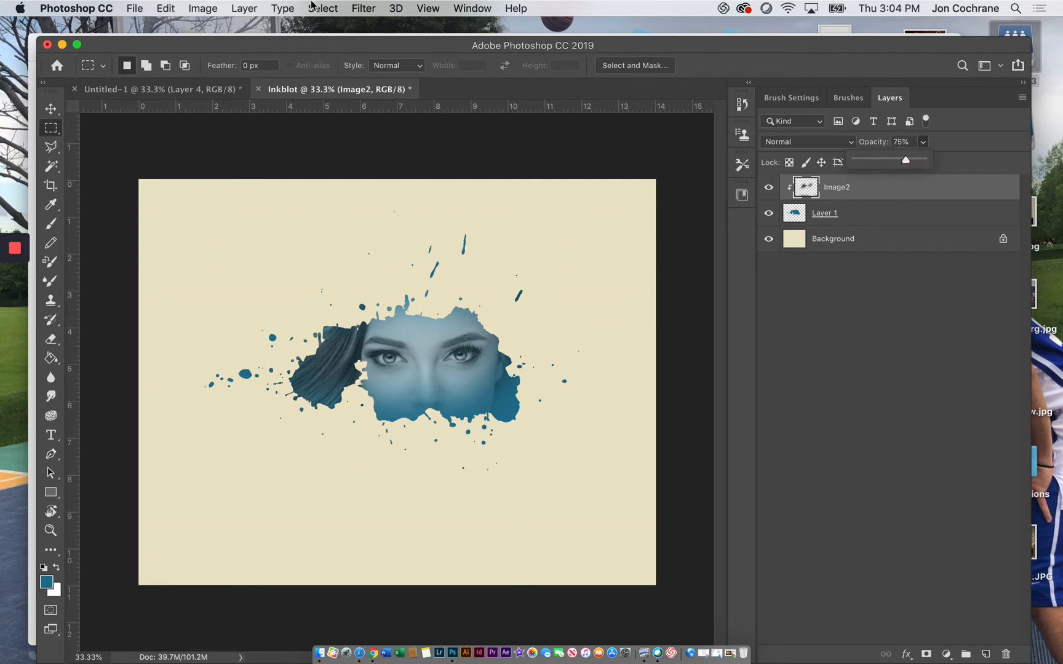
Step: Compare the Sponge, Smudge Stick and Underpainting effects in the Filter Gallery, and apply Rough Pastels with a Canvas texture to the Image2 layer
left_click(470, 9)
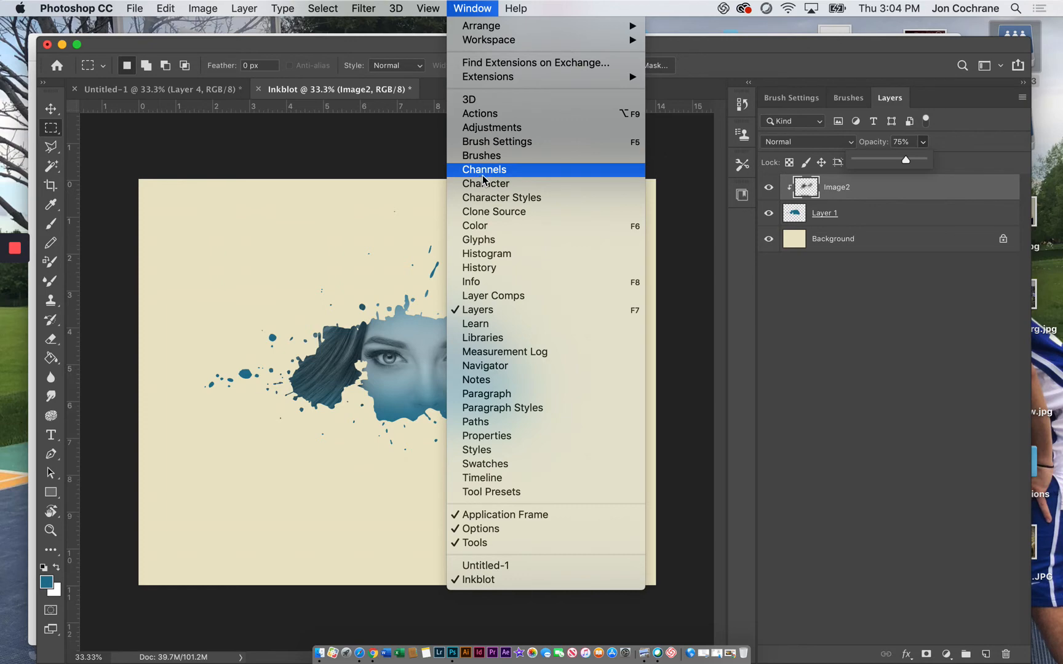
mouse_move(363, 8)
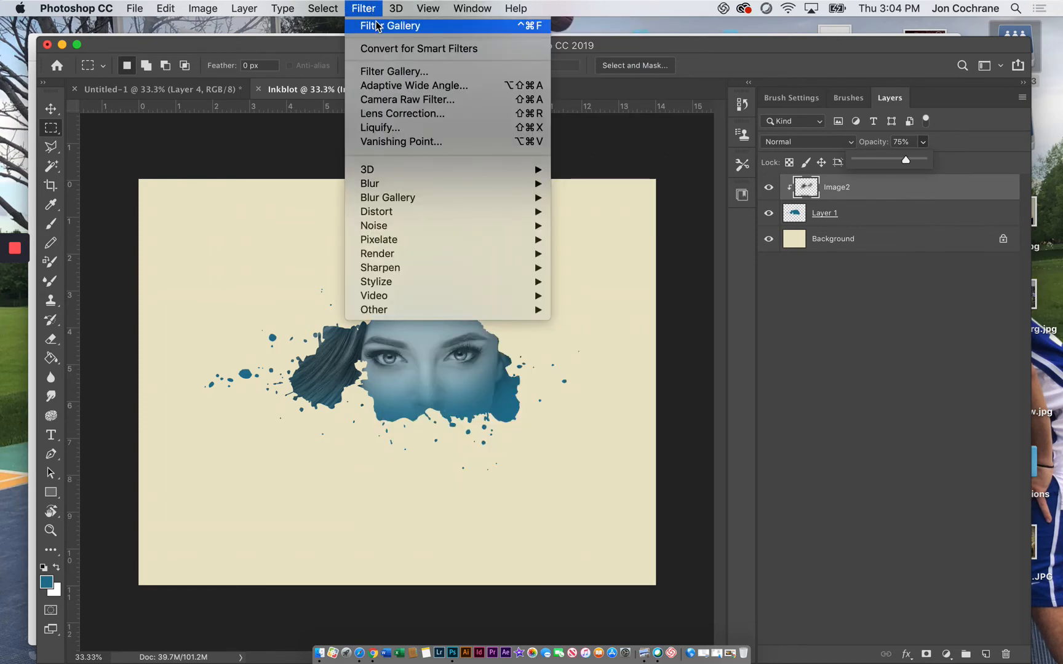
left_click(381, 71)
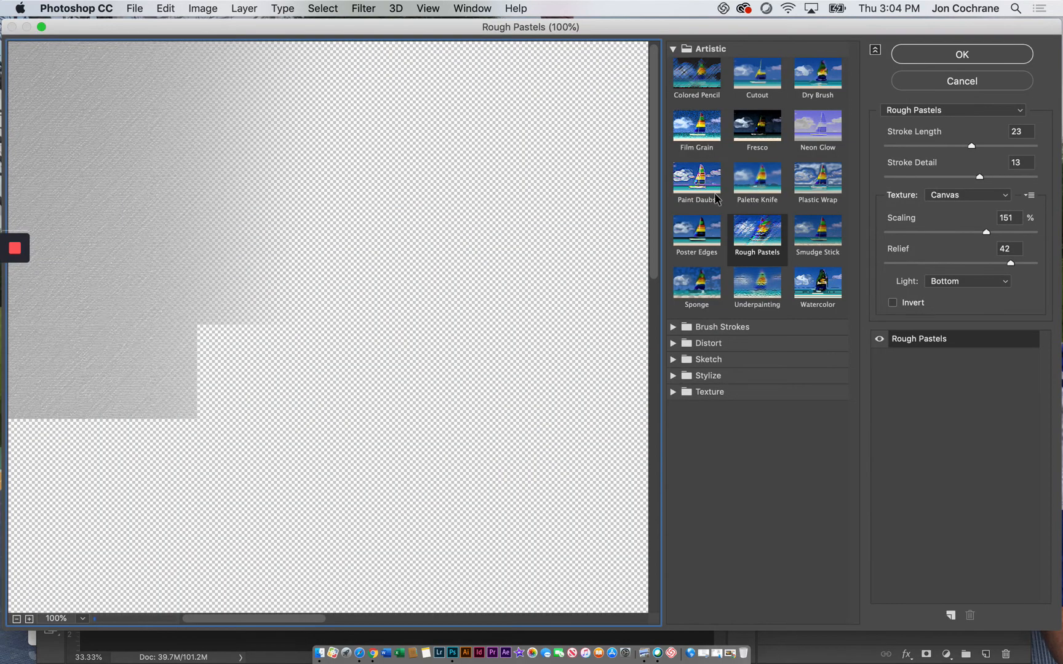
left_click(16, 620)
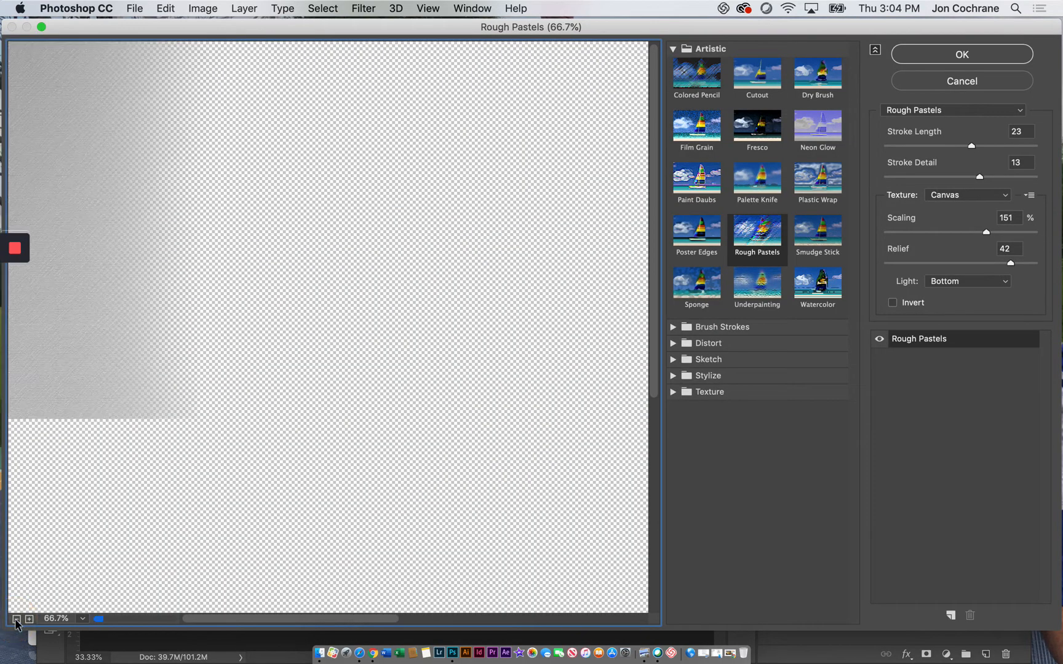
left_click(17, 620)
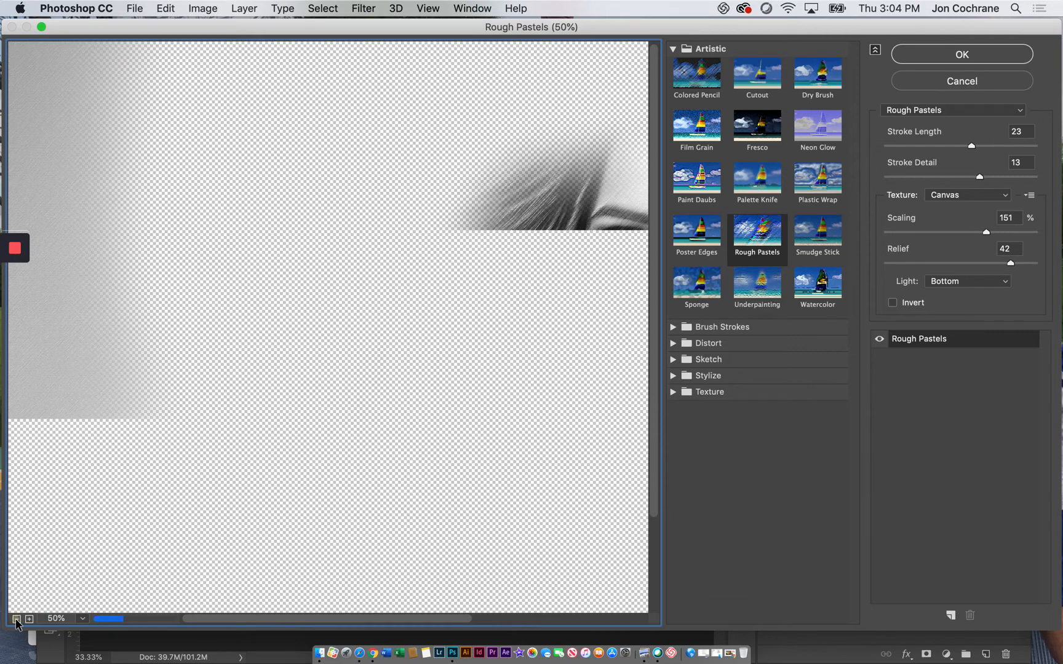
left_click(17, 620)
left_click(17, 620)
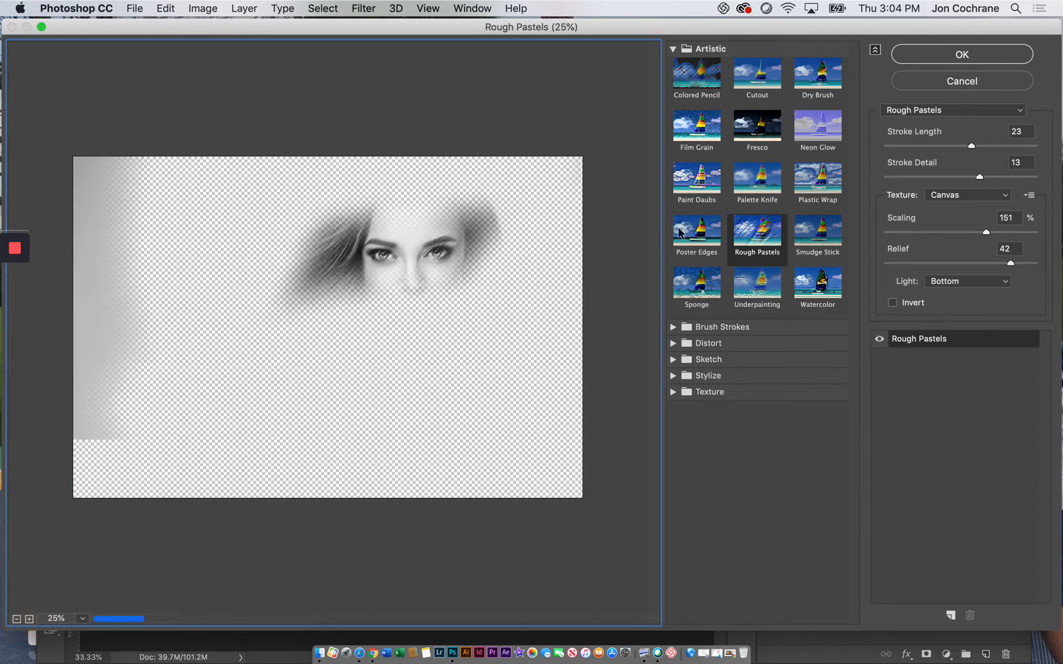
left_click(701, 286)
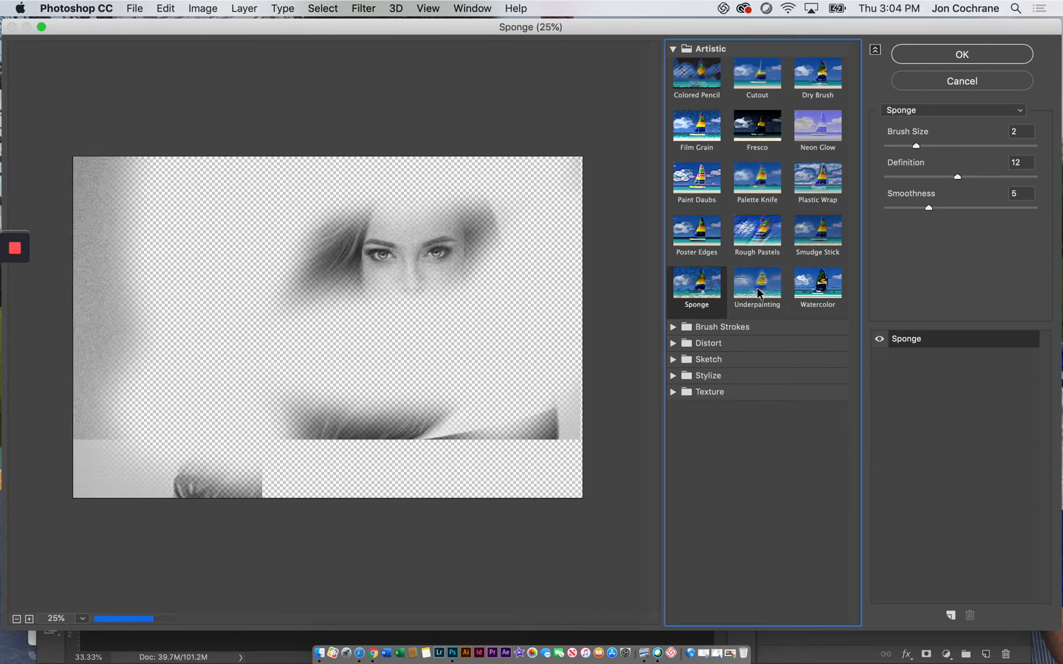
left_click(807, 237)
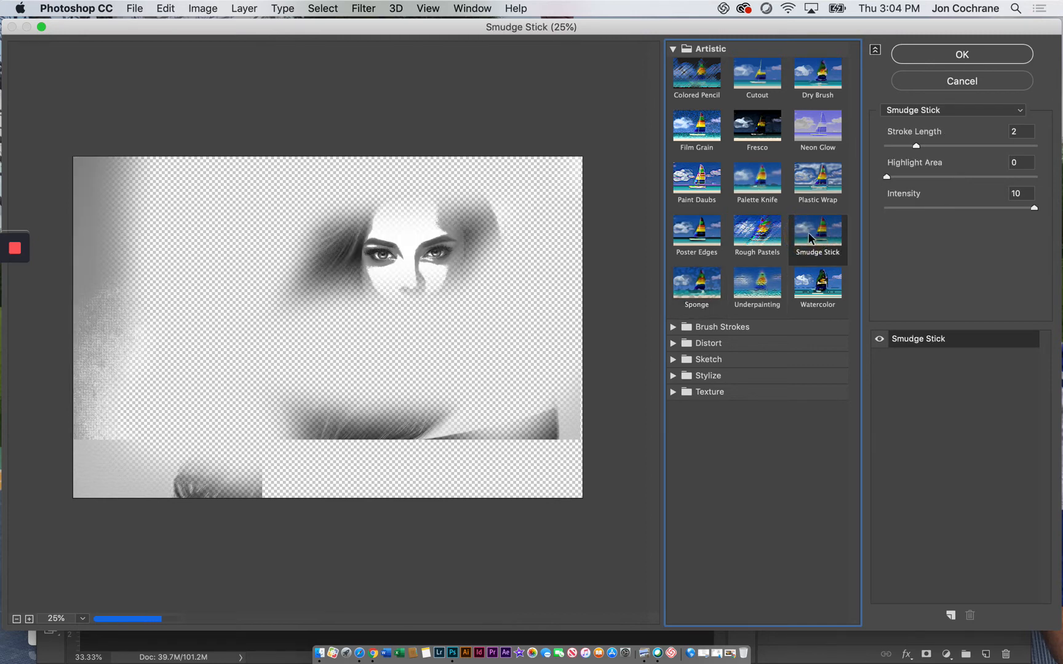
left_click(755, 240)
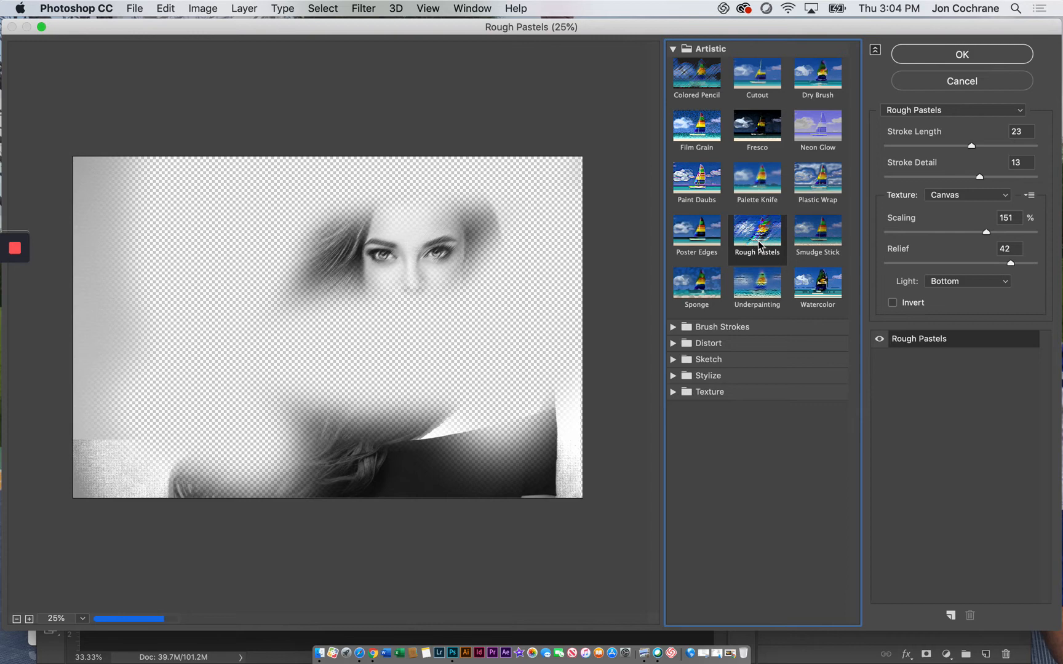
left_click(753, 287)
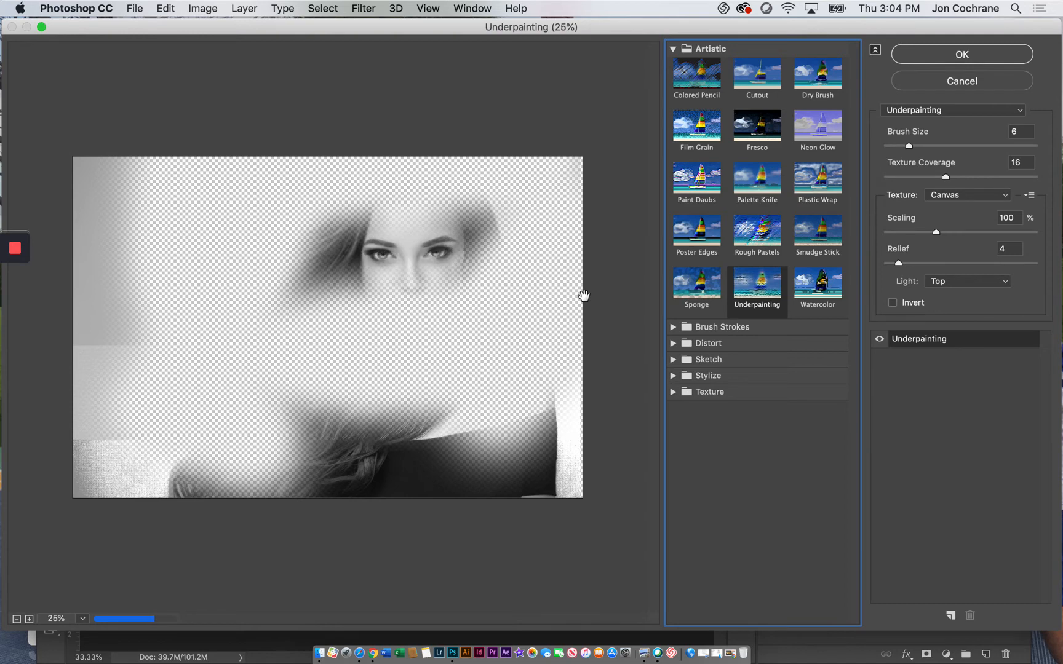
left_click(751, 241)
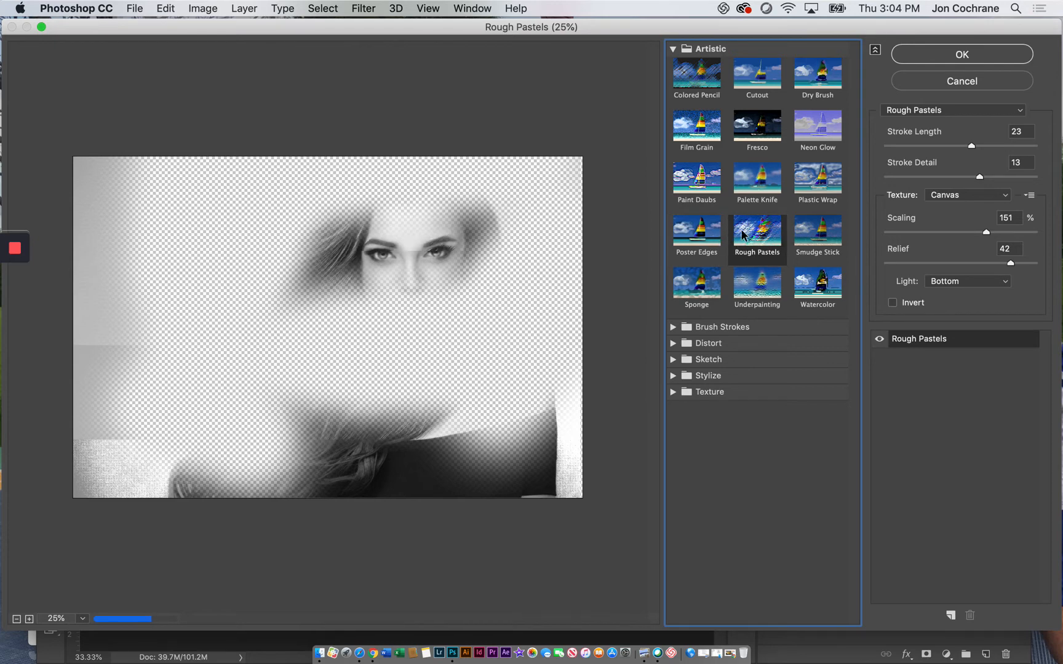
left_click(952, 54)
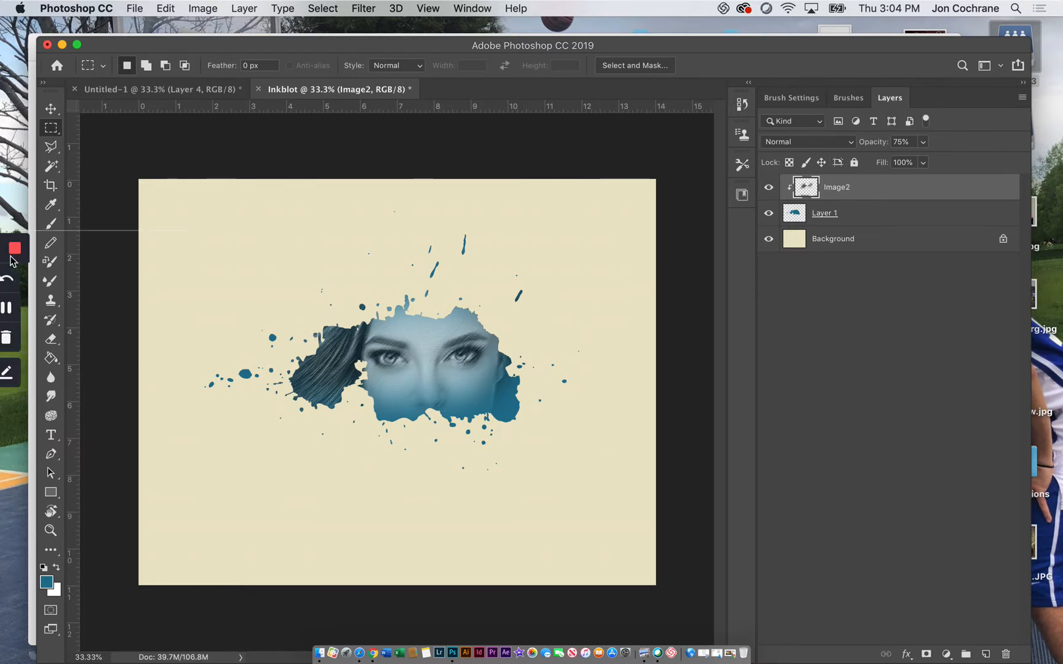
Step: Add a new layer above Image2 and try a teal stamp of the 2500 px watercolor brush 76 over the face
left_click(51, 301)
left_click(51, 223)
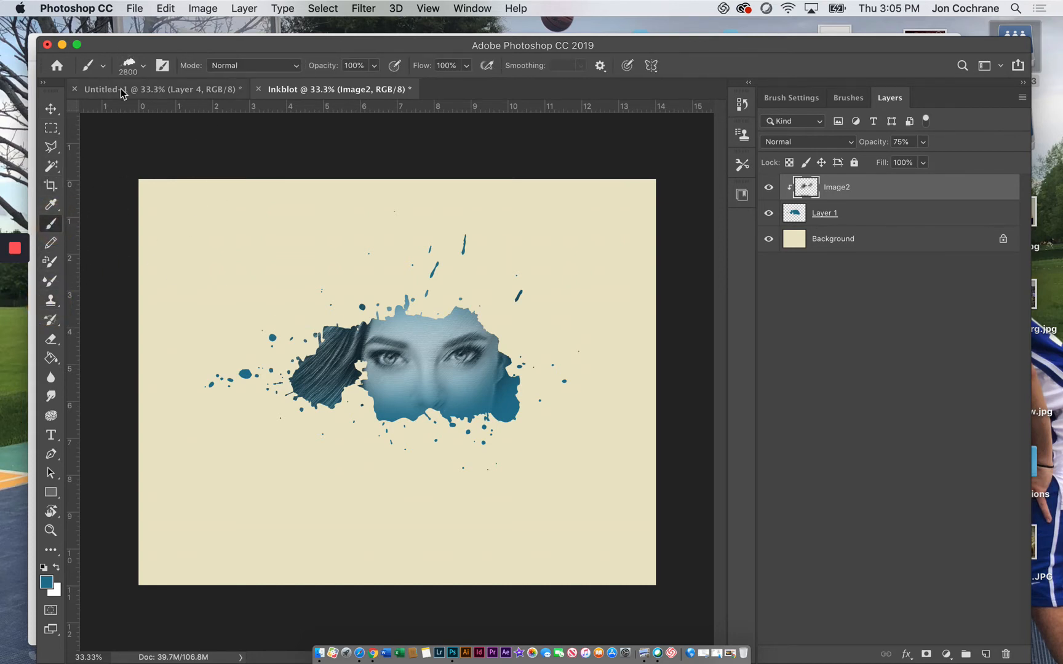
left_click(987, 654)
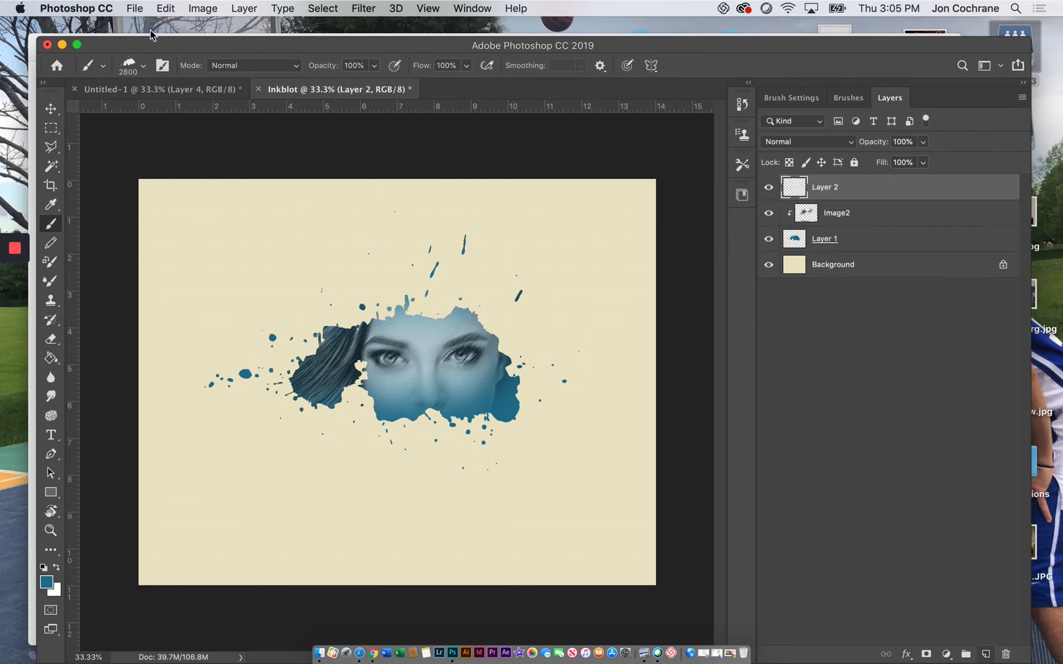
left_click(144, 66)
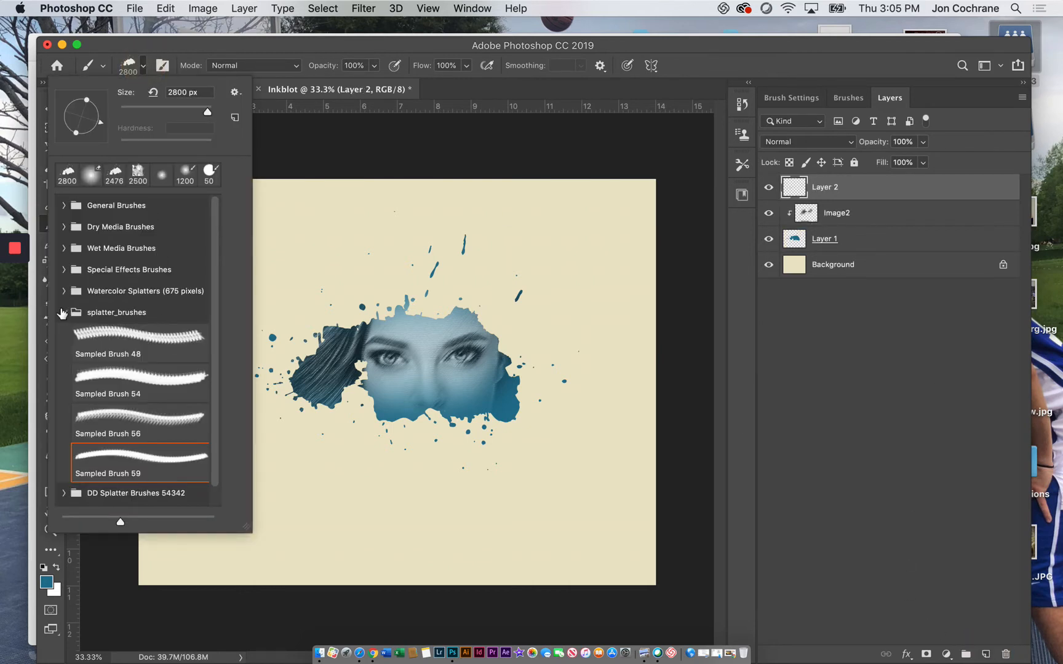
left_click(62, 313)
left_click(64, 357)
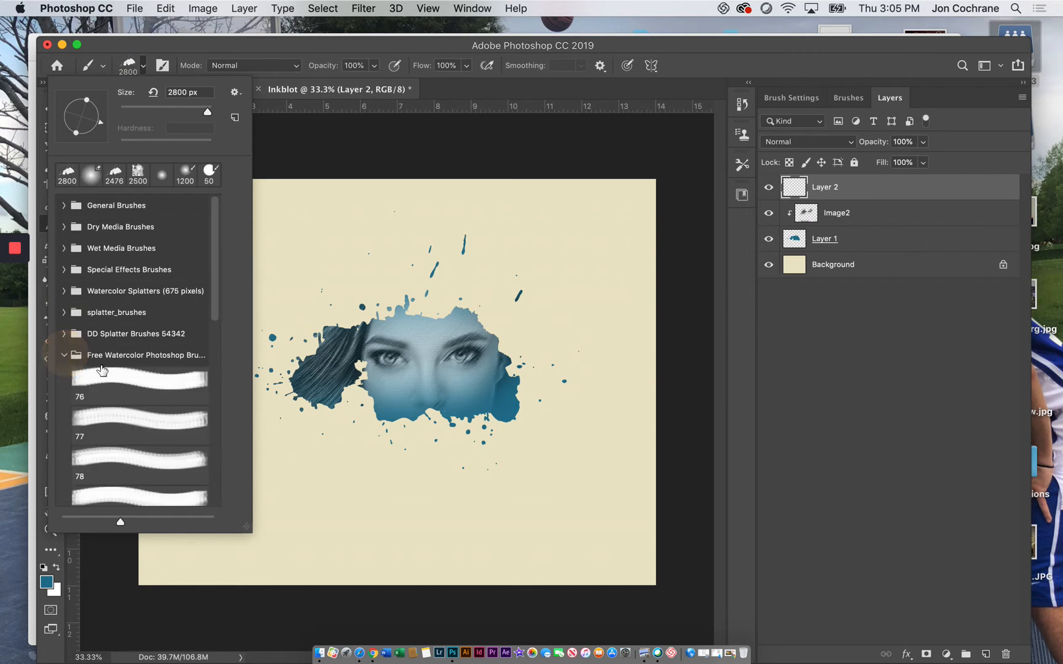
left_click(102, 383)
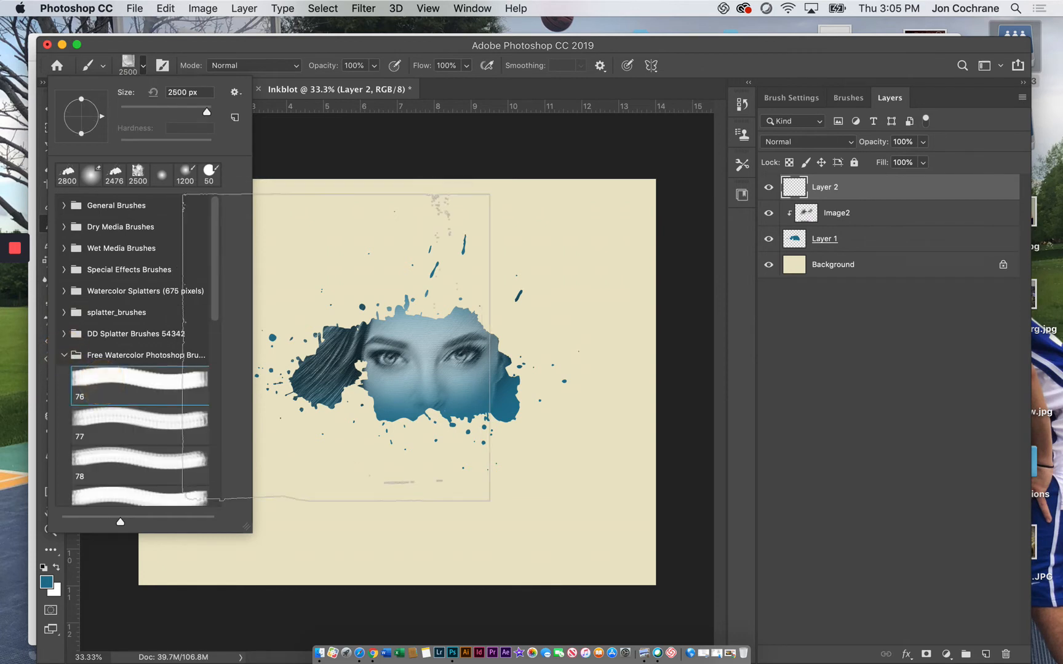
left_click(413, 372)
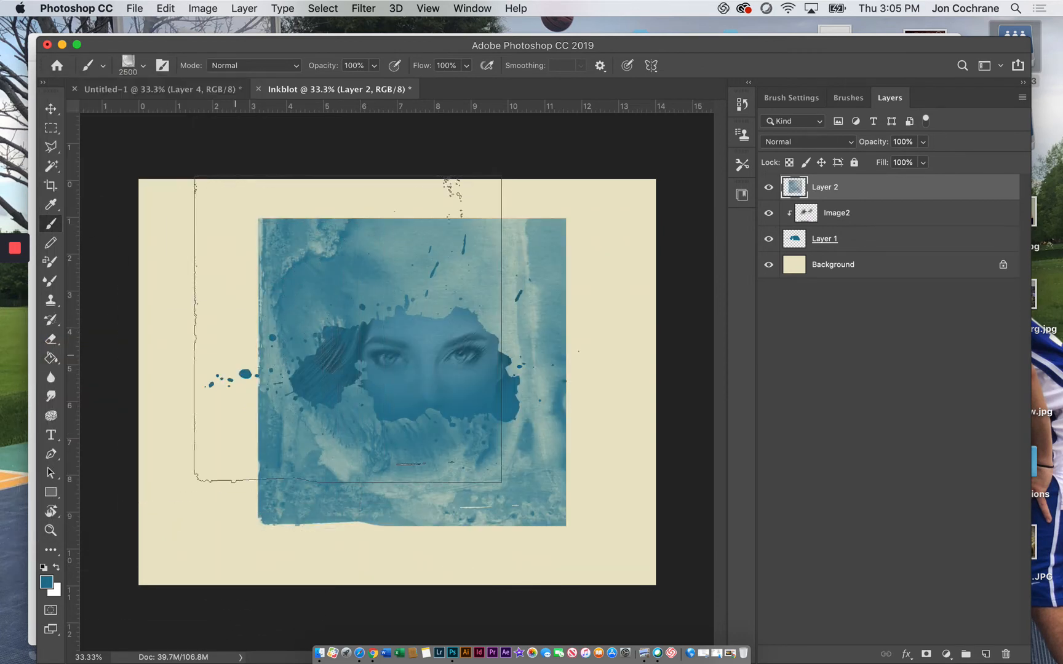
key("super+z")
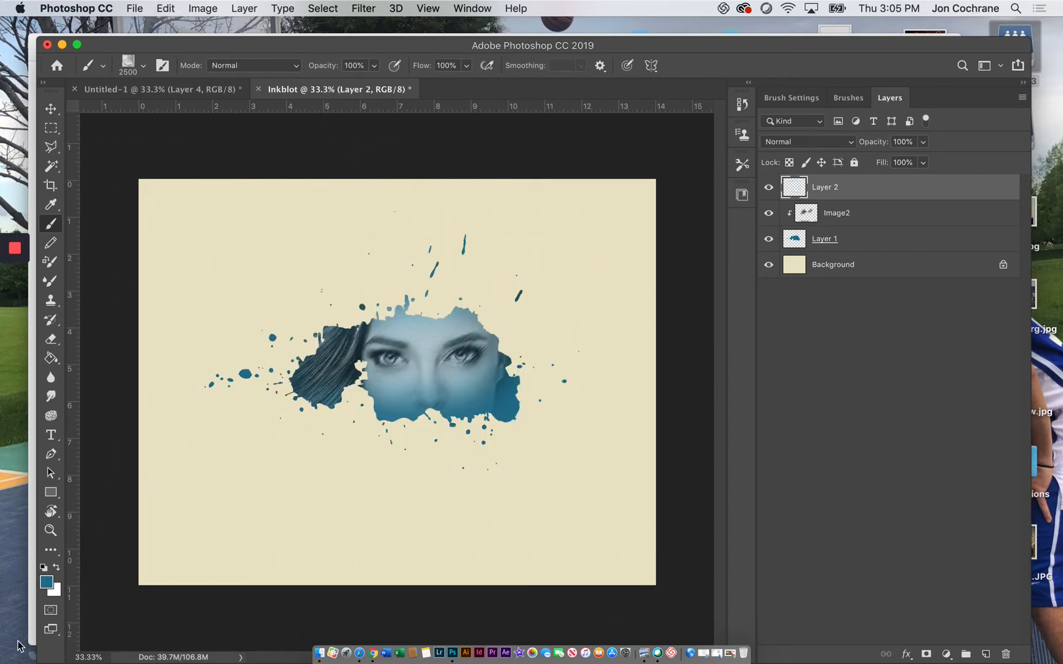
Step: Set the foreground color to a bright turquoise and try a stamp of watercolor brush 76 over the face
left_click(45, 583)
left_click_drag(767, 377, 770, 391)
left_click_drag(643, 330, 682, 308)
left_click(890, 287)
key("b")
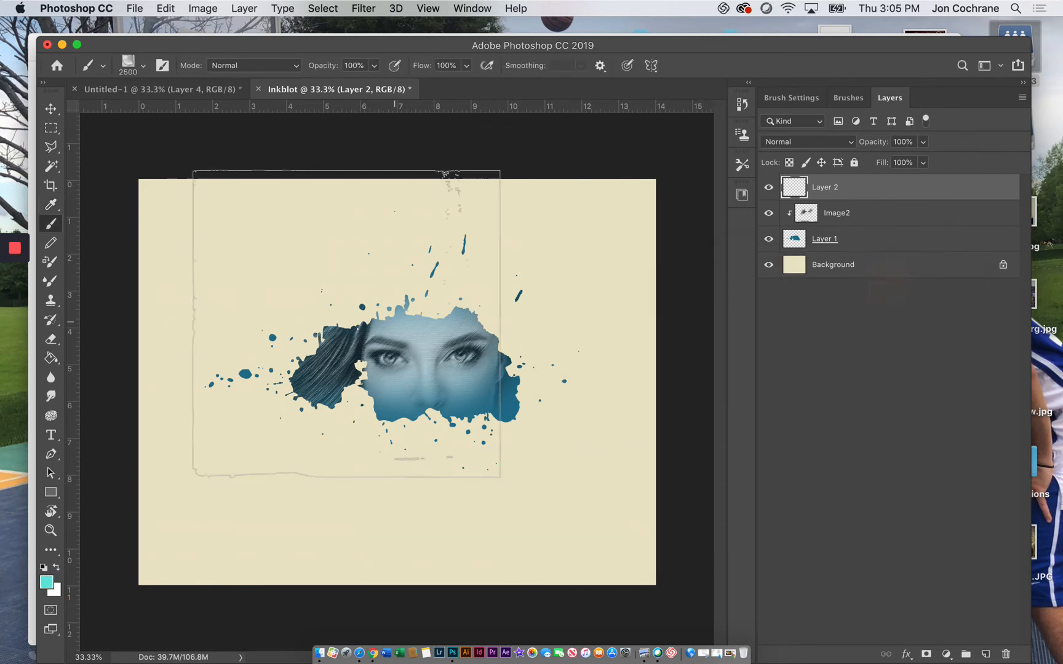
left_click(426, 367)
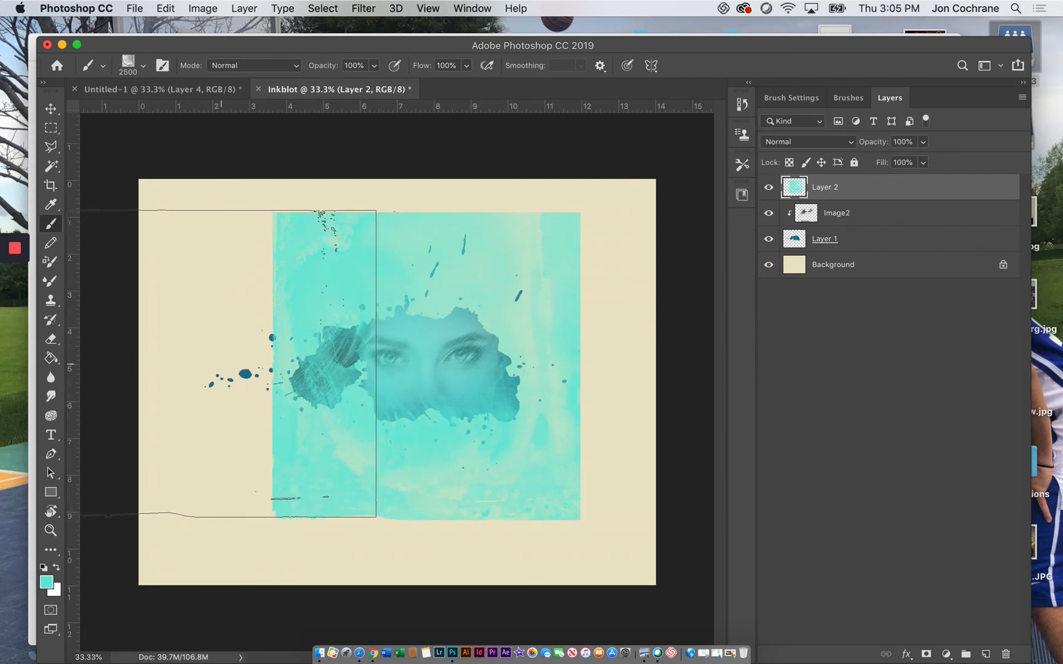
key("super+z")
Step: Choose the 2500 px watercolor brush 83 and stamp turquoise over the upper-left part of the canvas and the face on Layer 2
left_click(137, 66)
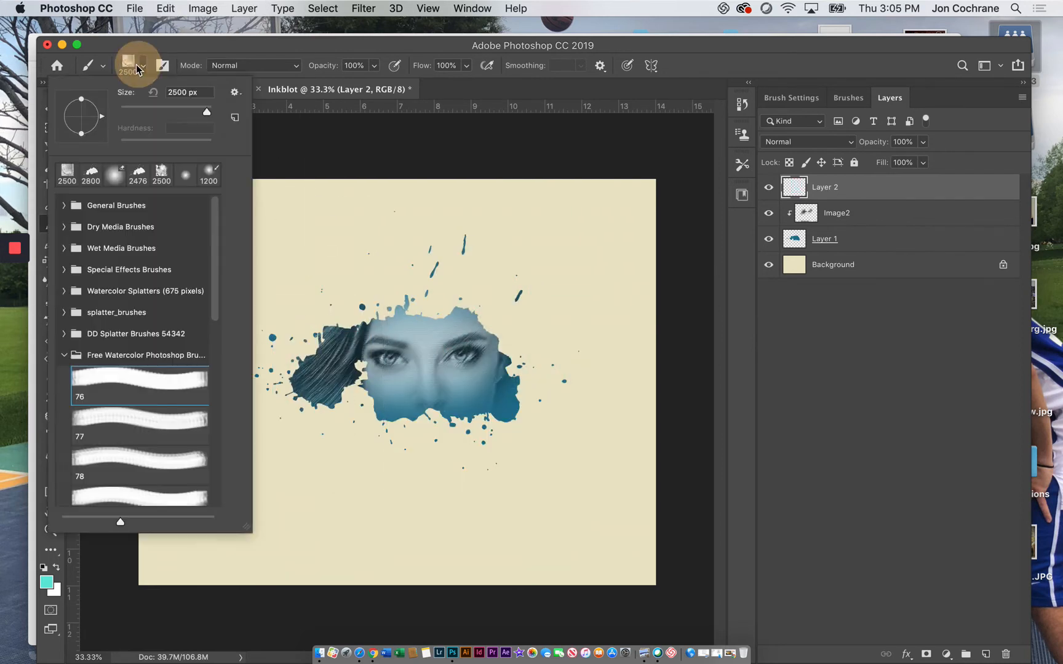
scroll(142, 411, "down", 5)
scroll(145, 412, "down", 3)
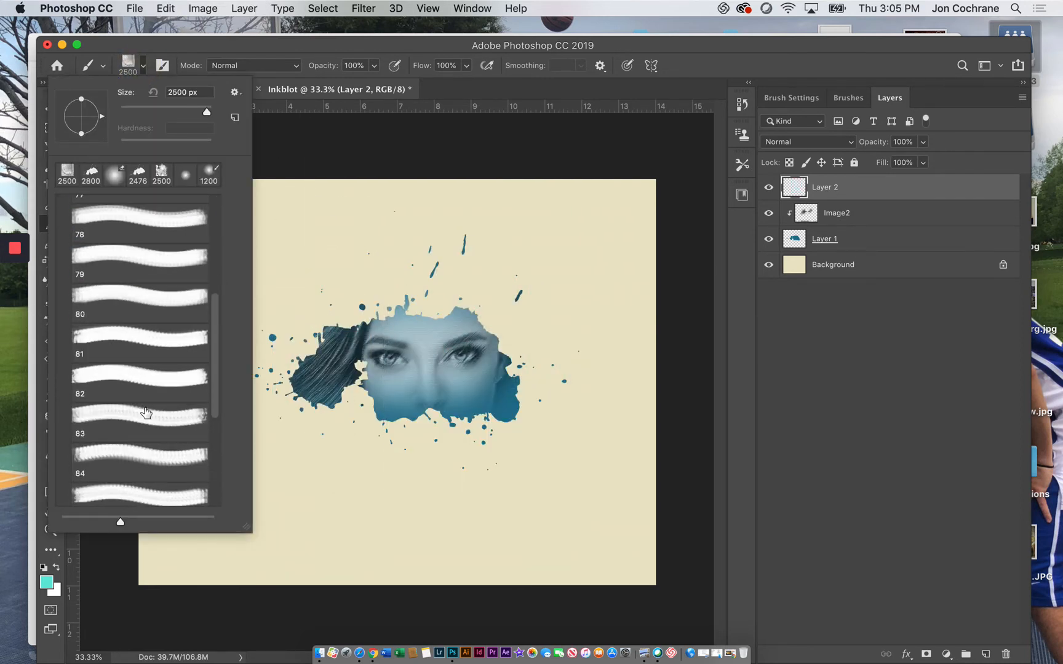
left_click(140, 410)
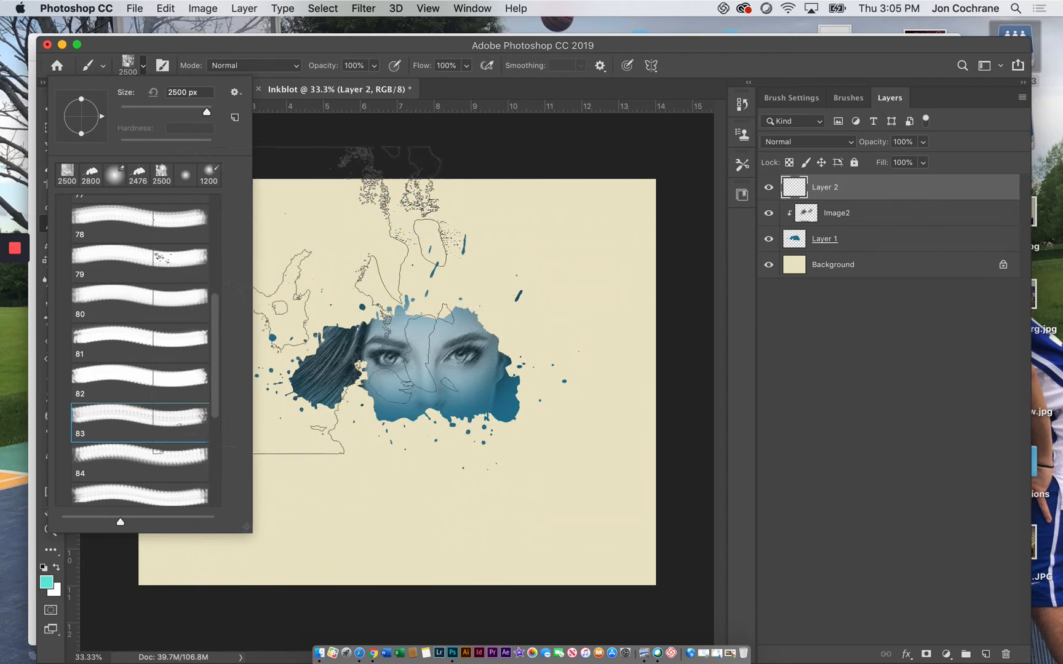
left_click(269, 283)
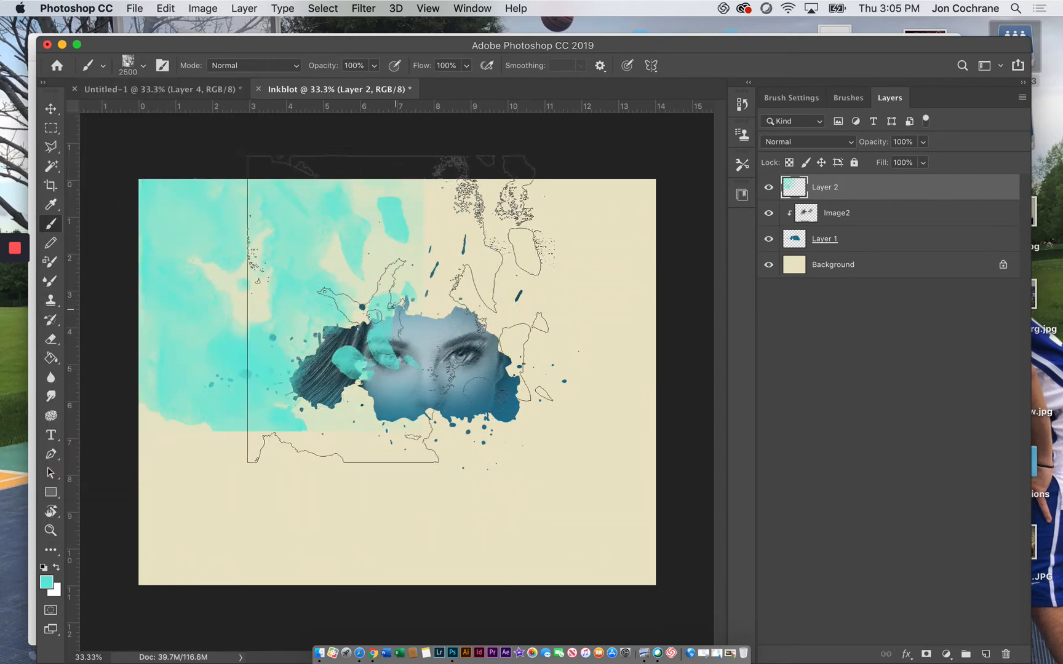
left_click(433, 316)
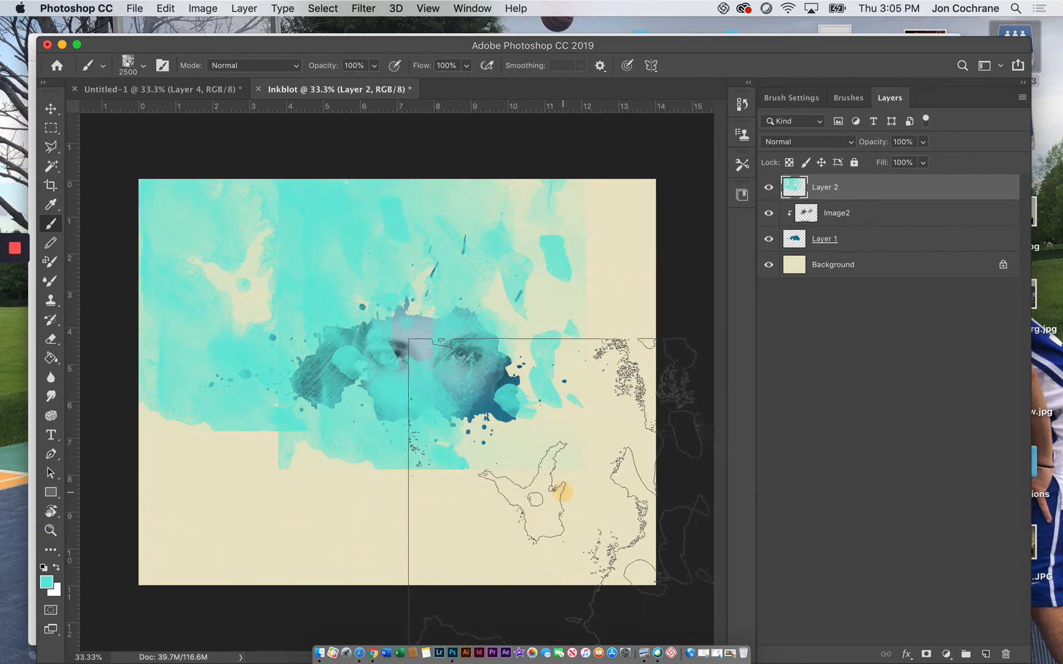
left_click(563, 491)
key("super+z")
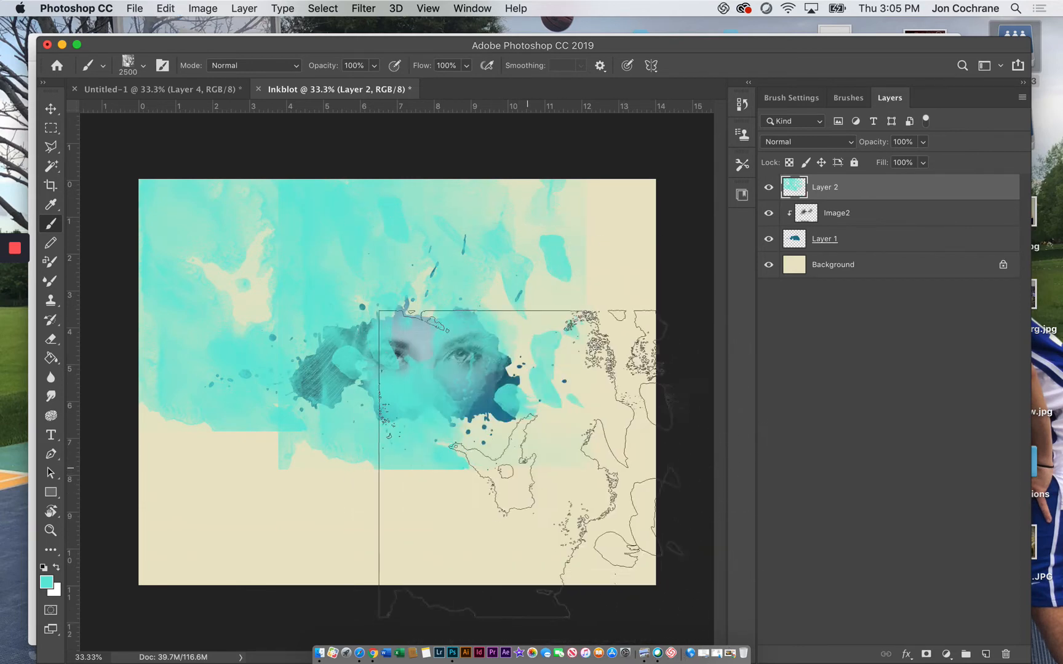
Step: Rotate the brush tip to 180° and paint turquoise watercolor texture over the right side of the canvas on Layer 2
left_click(800, 97)
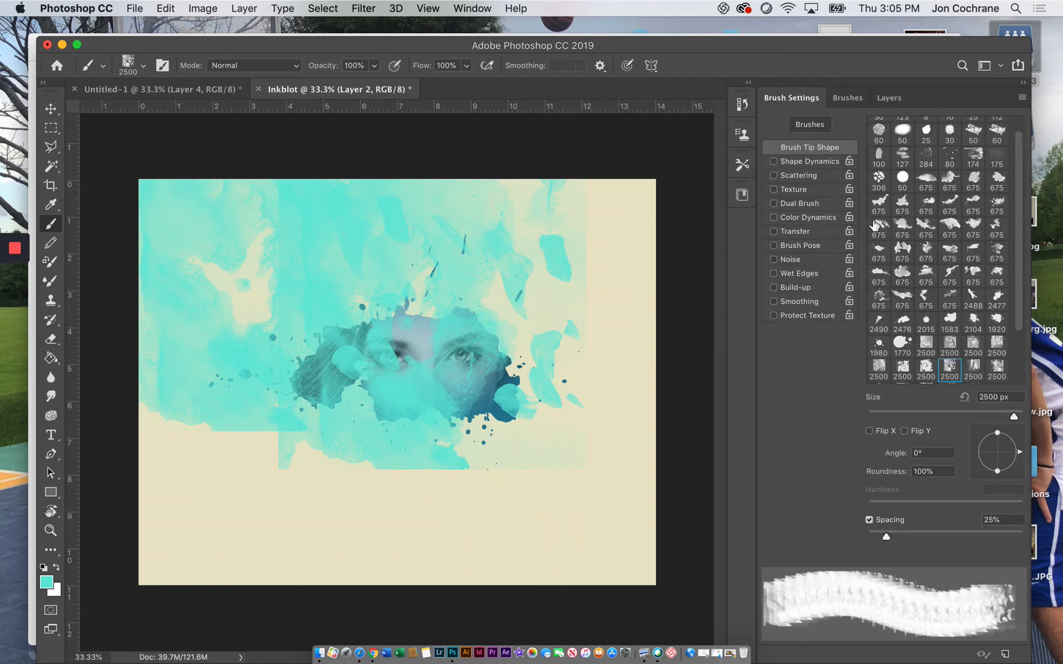
mouse_move(1018, 455)
left_mouse_down()
mouse_move(987, 466)
mouse_move(978, 455)
left_mouse_up()
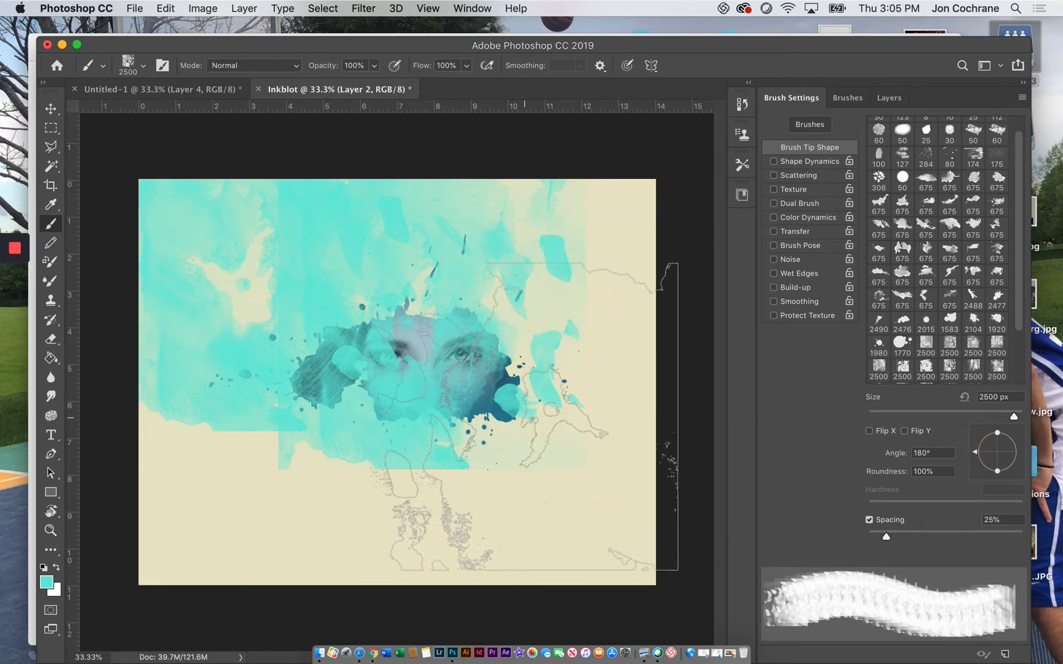
left_click_drag(554, 412, 497, 363)
left_click(492, 366)
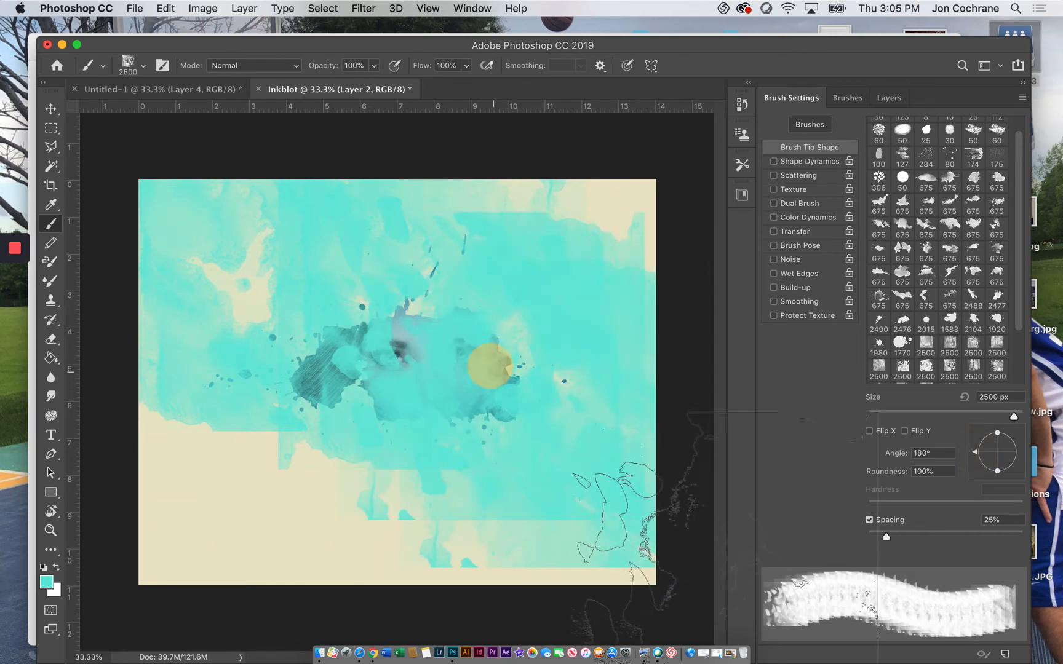
Step: Clip the turquoise Layer 2 to the inkblot with a clipping mask and lower its opacity to 74%
left_click(890, 98)
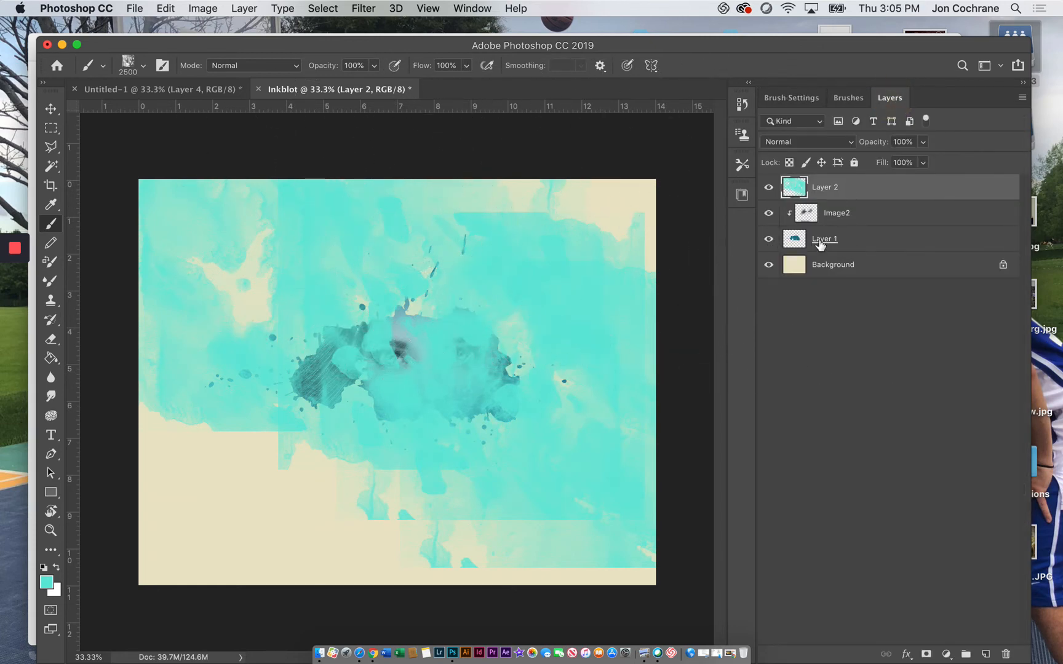
right_click(844, 198)
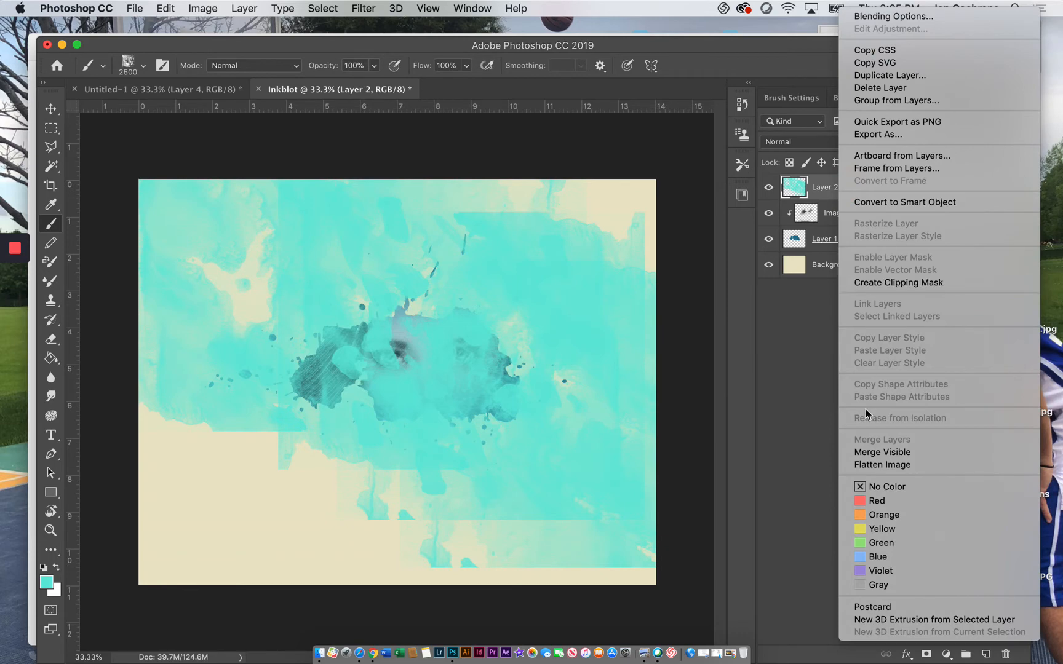
left_click(873, 284)
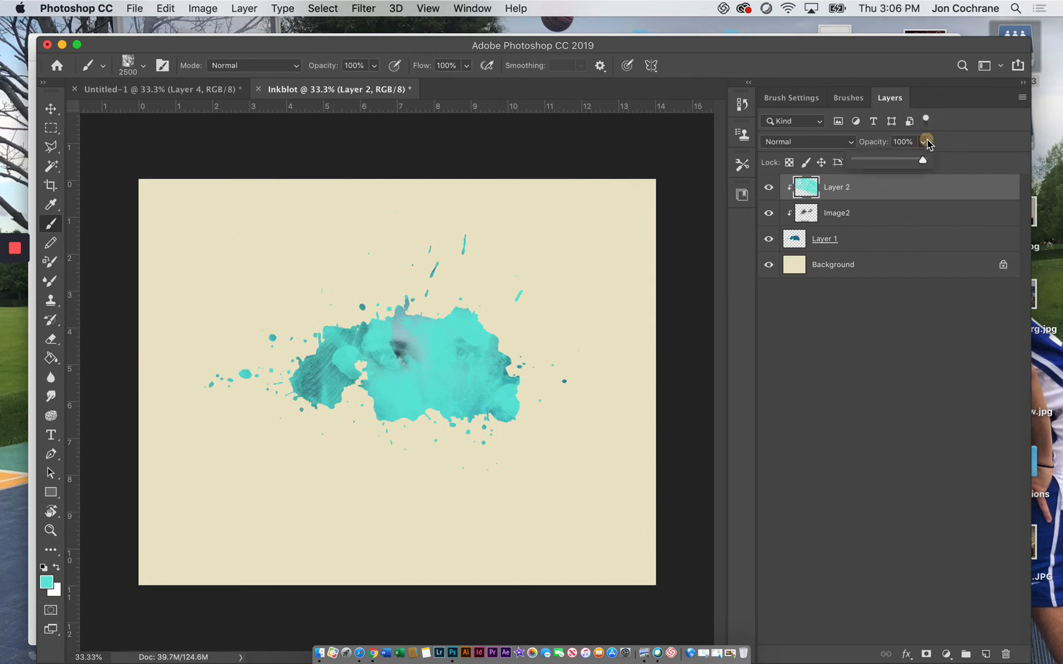
left_click_drag(923, 160, 902, 160)
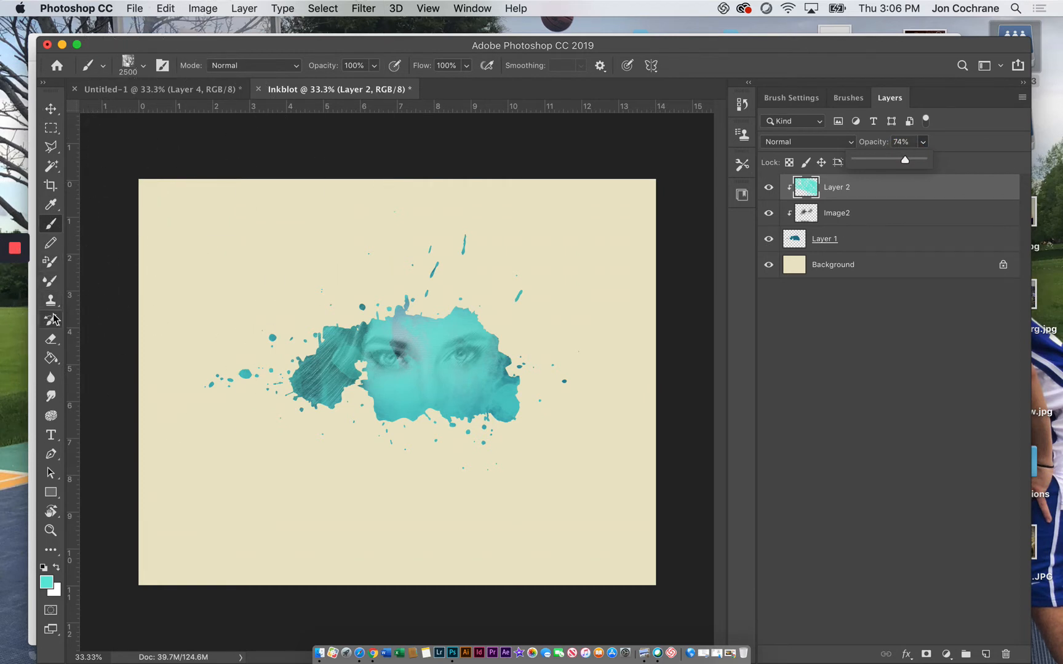
Step: Partly erase the turquoise over the woman's face on Layer 2 with a 1300 px soft eraser at 45% opacity
left_click(52, 340)
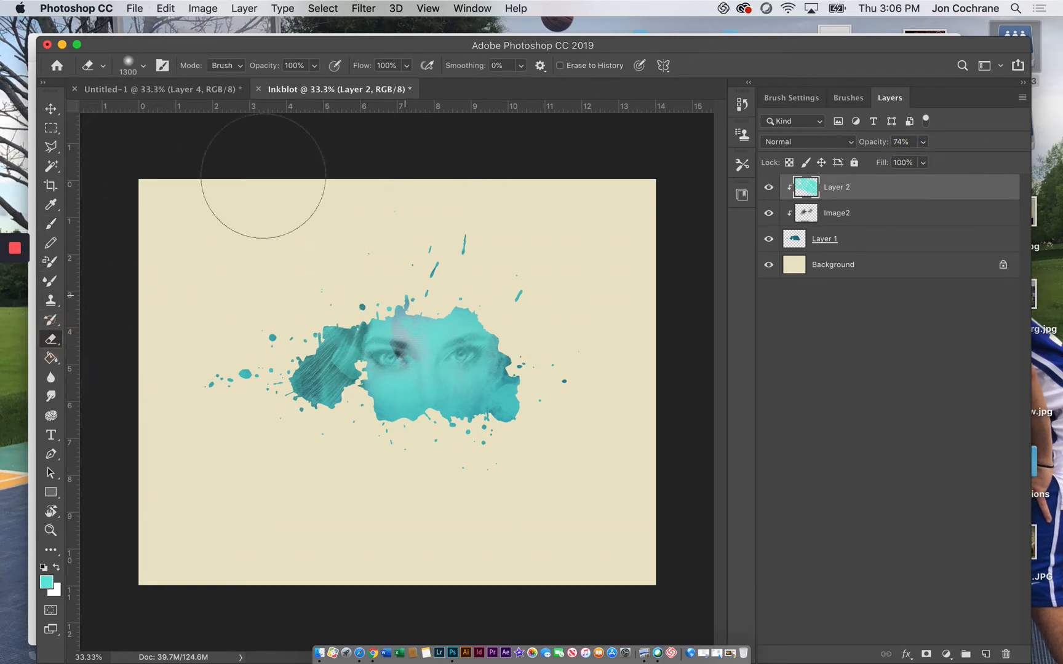
left_click(314, 66)
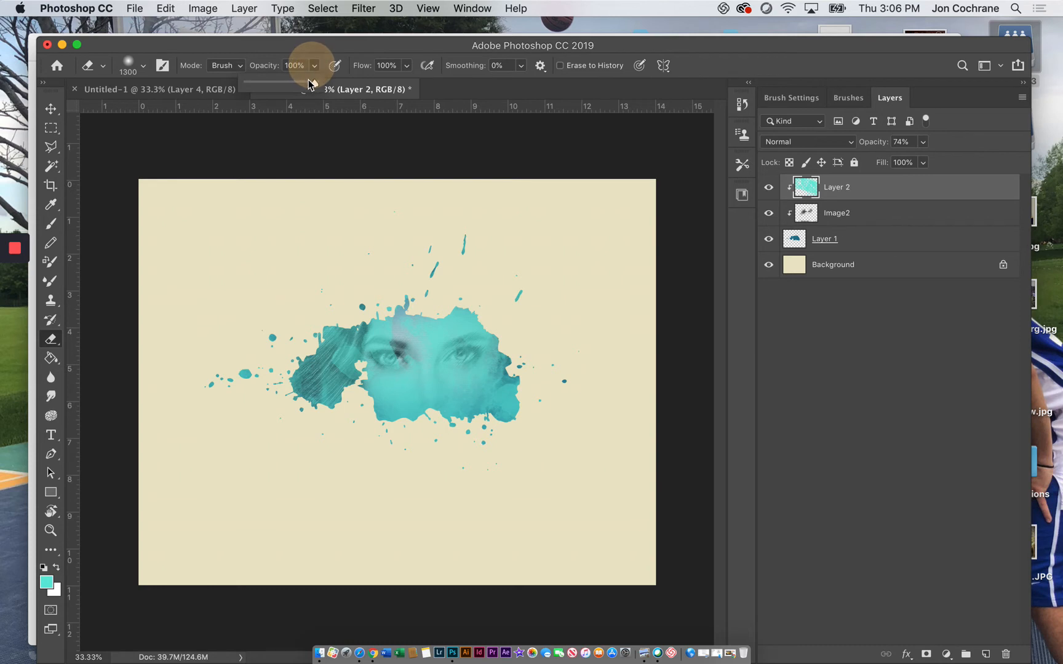
left_click_drag(283, 83, 278, 83)
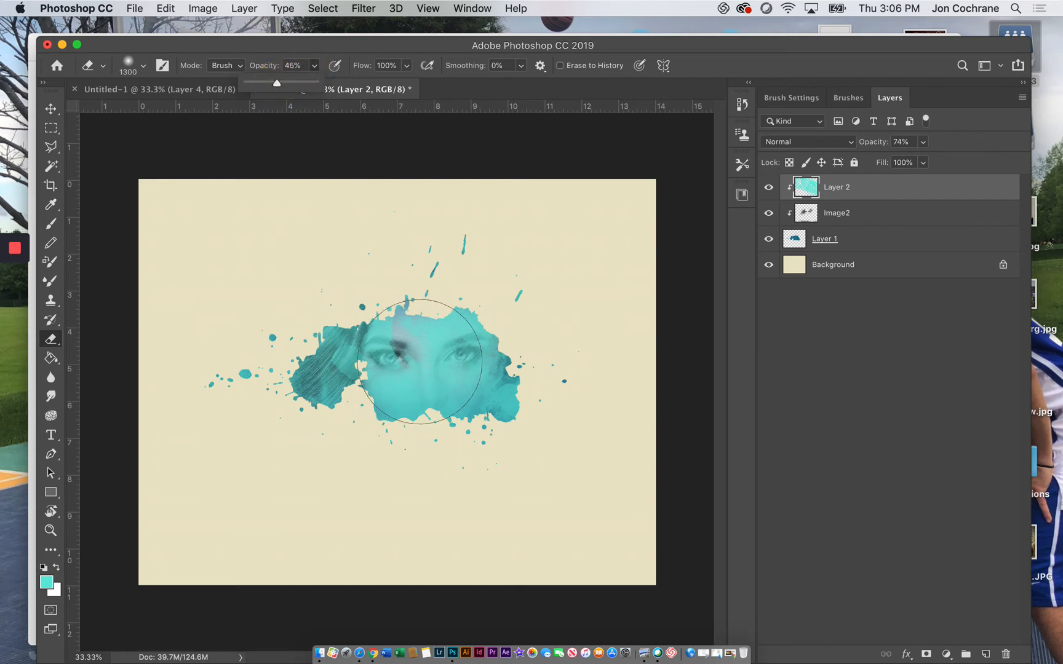
mouse_move(427, 362)
left_mouse_down()
mouse_move(380, 355)
mouse_move(440, 347)
mouse_move(380, 346)
mouse_move(429, 333)
mouse_move(360, 381)
mouse_move(429, 359)
mouse_move(381, 363)
left_mouse_up()
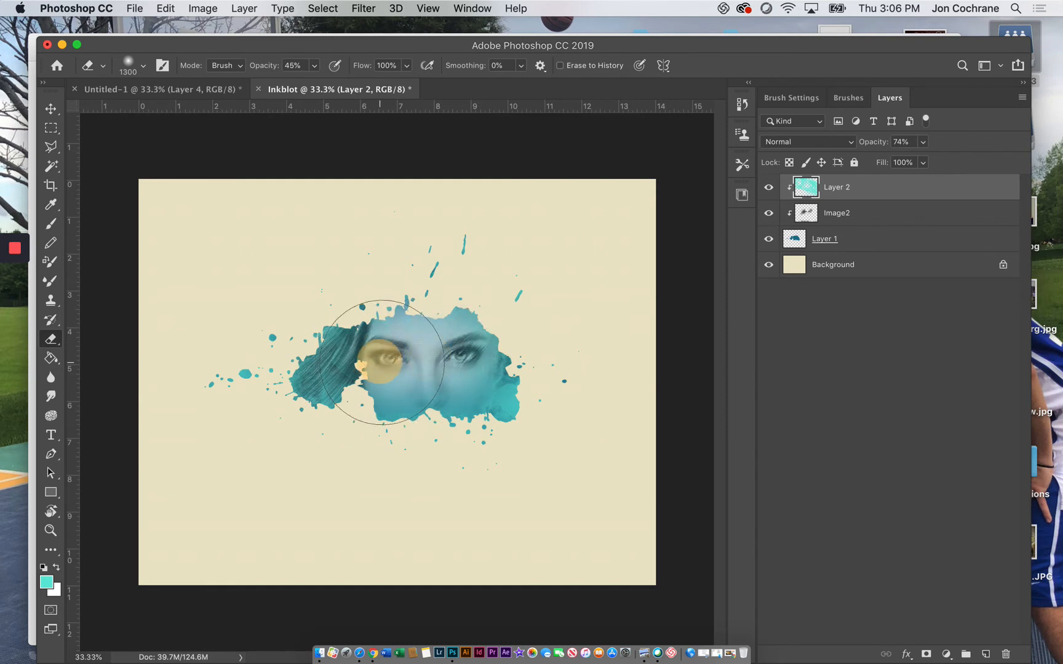
Step: Add an empty layer clipped to the inkblot and move it above Layer 2
left_click(838, 215)
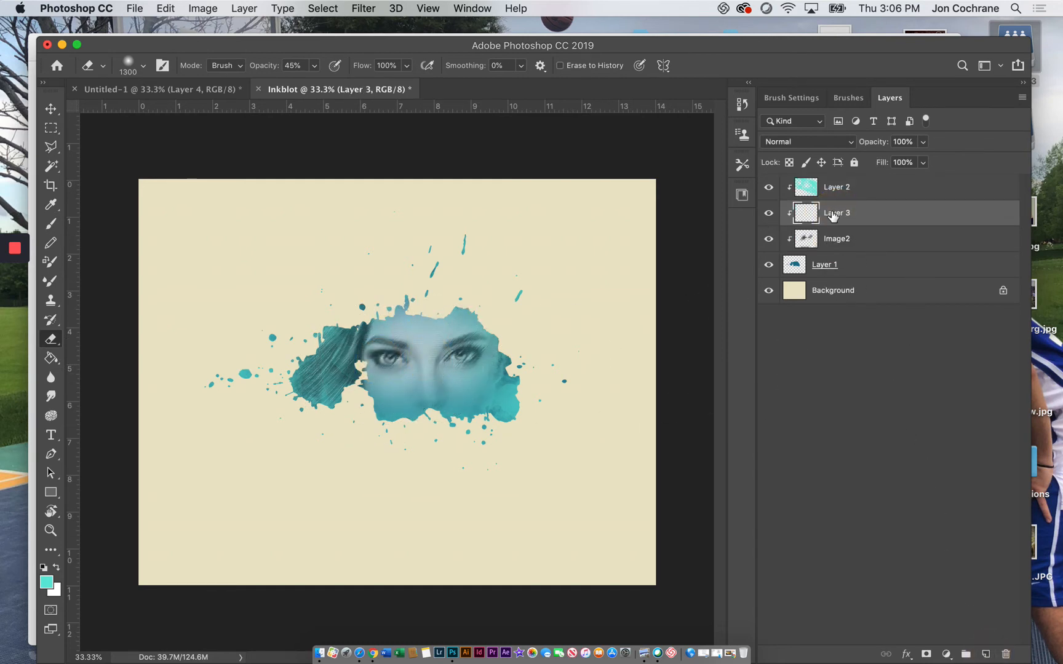
left_click_drag(865, 226, 862, 187)
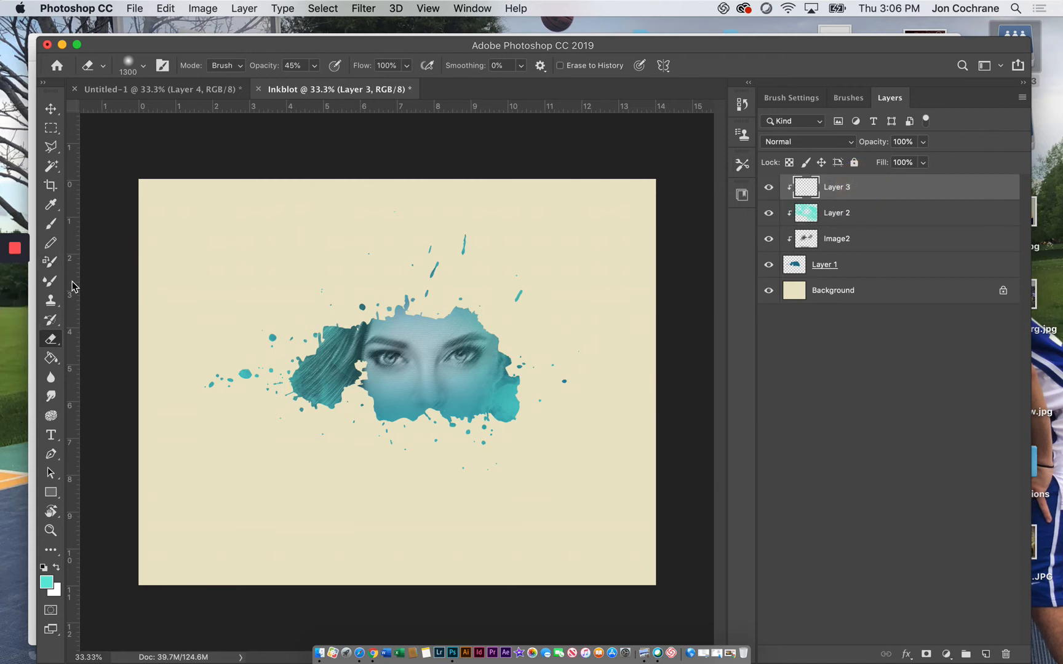
Step: Try the 2500 px watercolor brush 90 from the Free Watercolor set on Layer 3
left_click(51, 222)
left_click(143, 65)
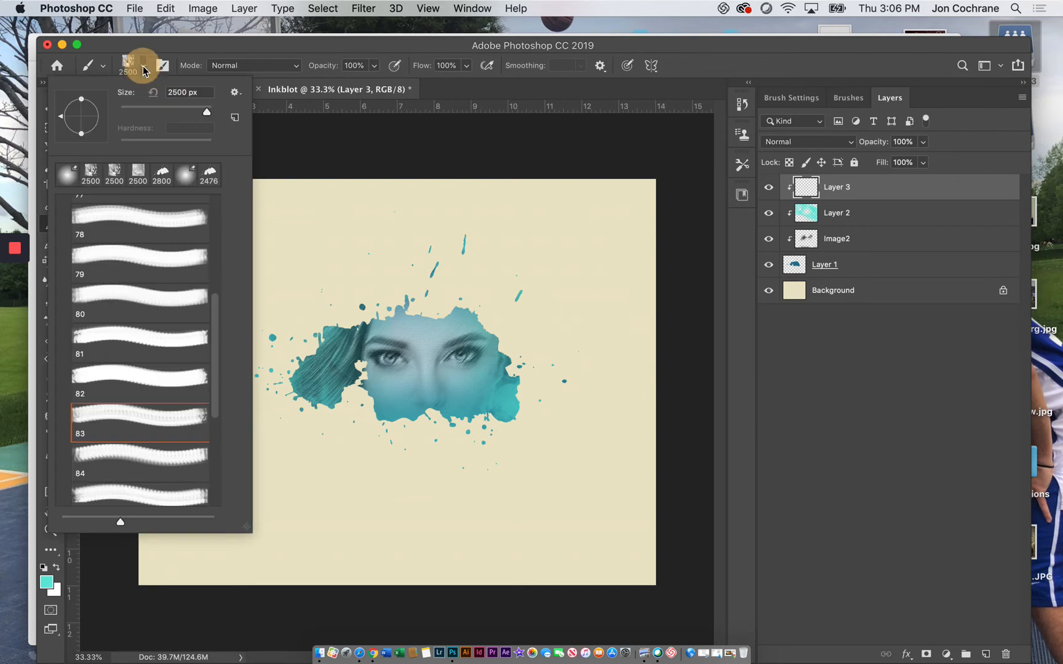
scroll(90, 258, "up", 10)
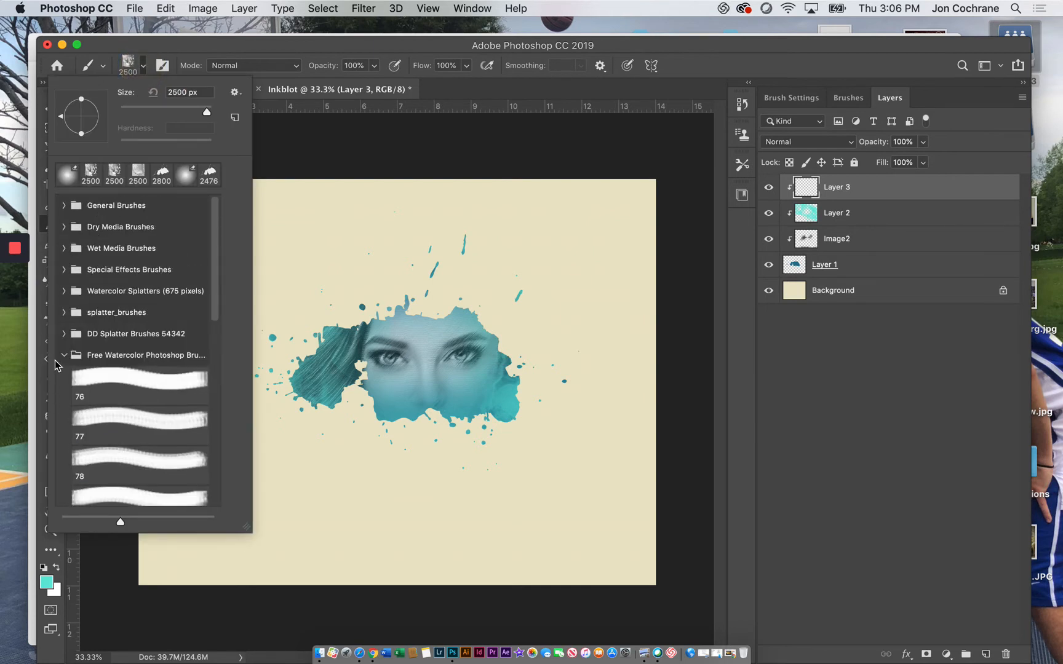
left_click(63, 355)
left_click(64, 333)
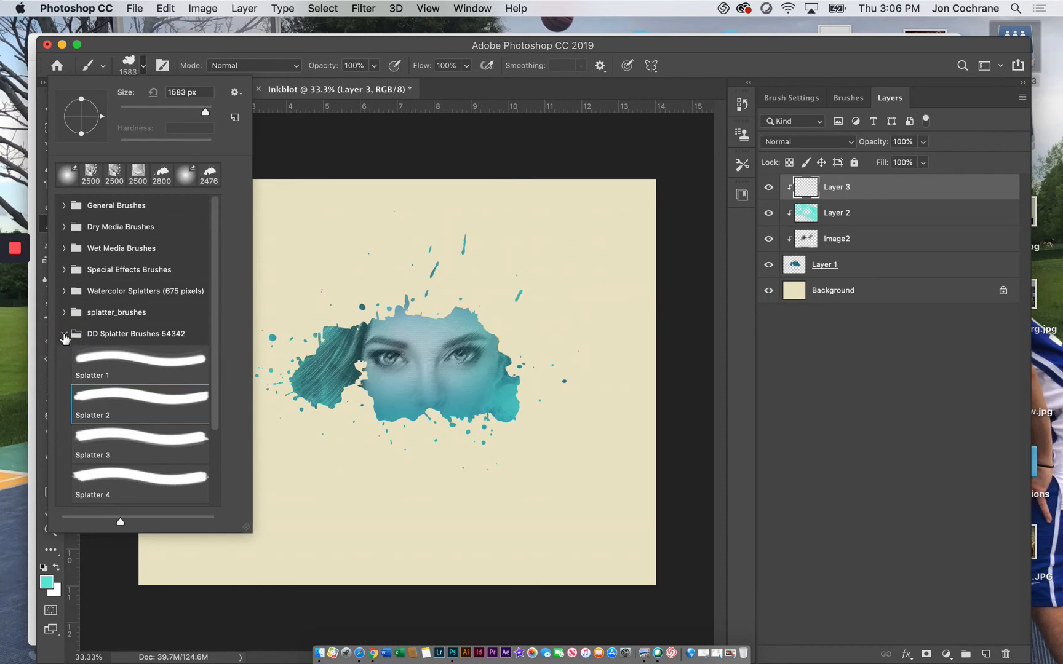
left_click(65, 334)
left_click(63, 355)
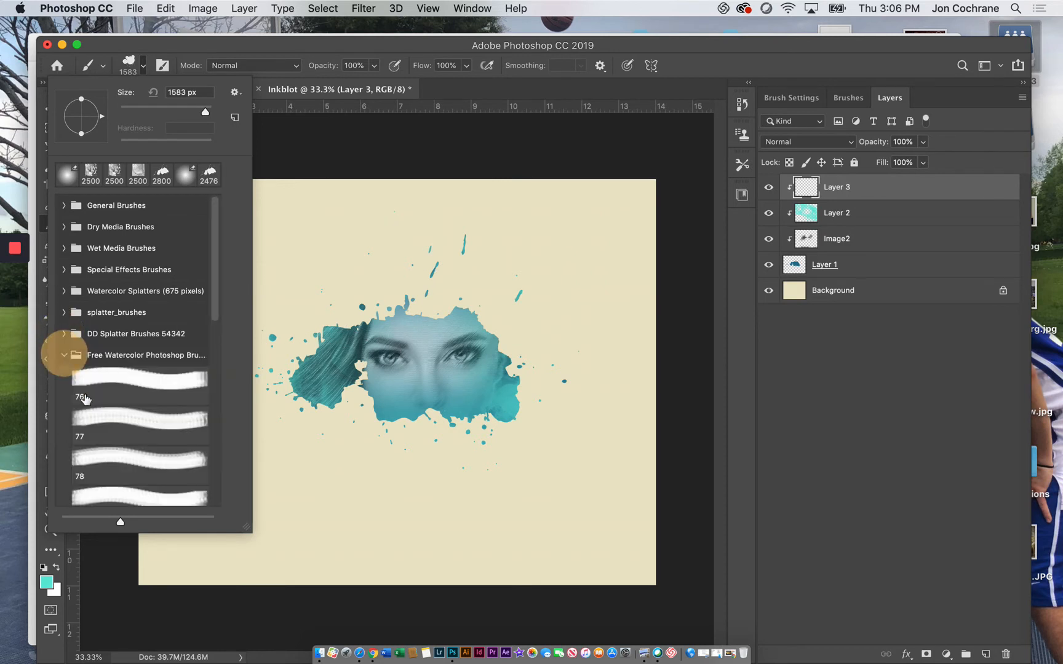
scroll(123, 430, "down", 20)
left_click(108, 482)
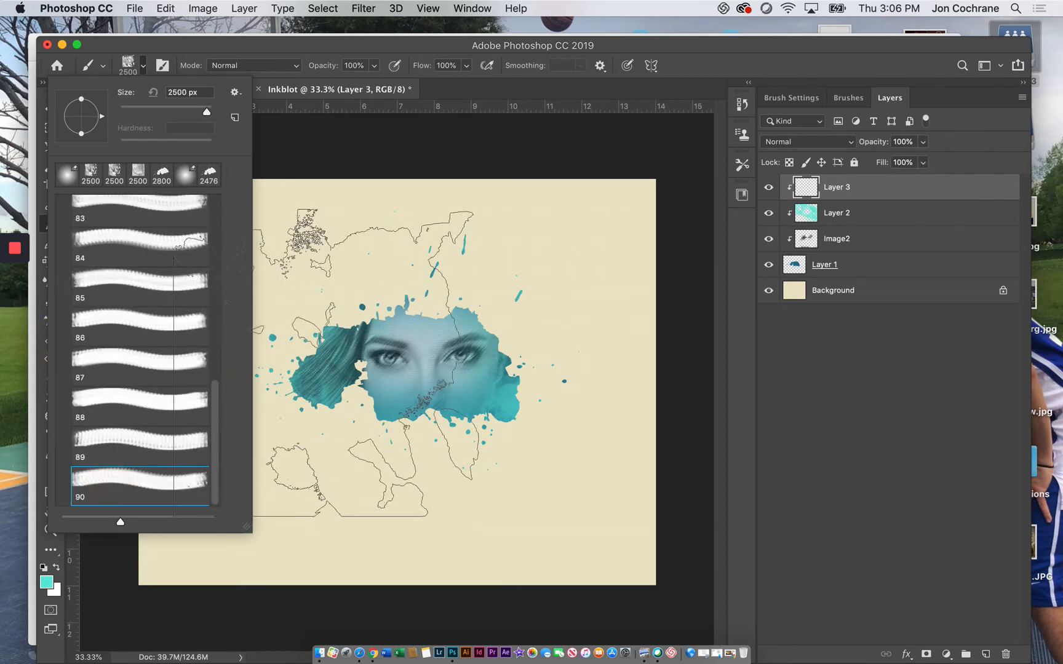
left_click(386, 530)
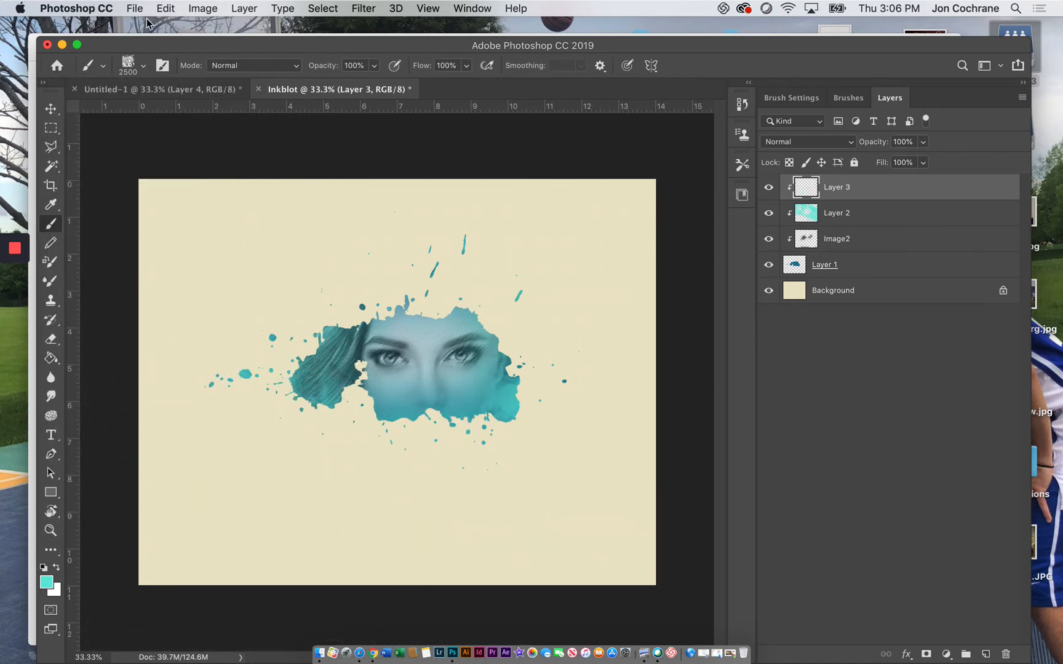
Step: Switch to the Soft Round brush at 0% hardness and reduce its size to 1300 px
left_click(134, 65)
scroll(127, 227, "up", 15)
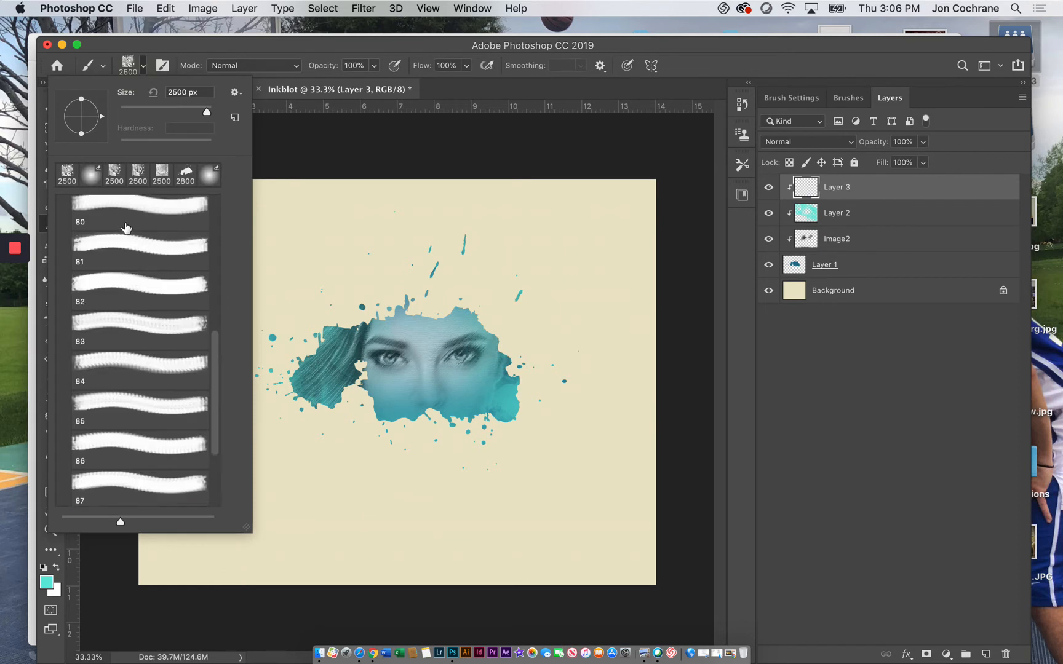
left_click(64, 209)
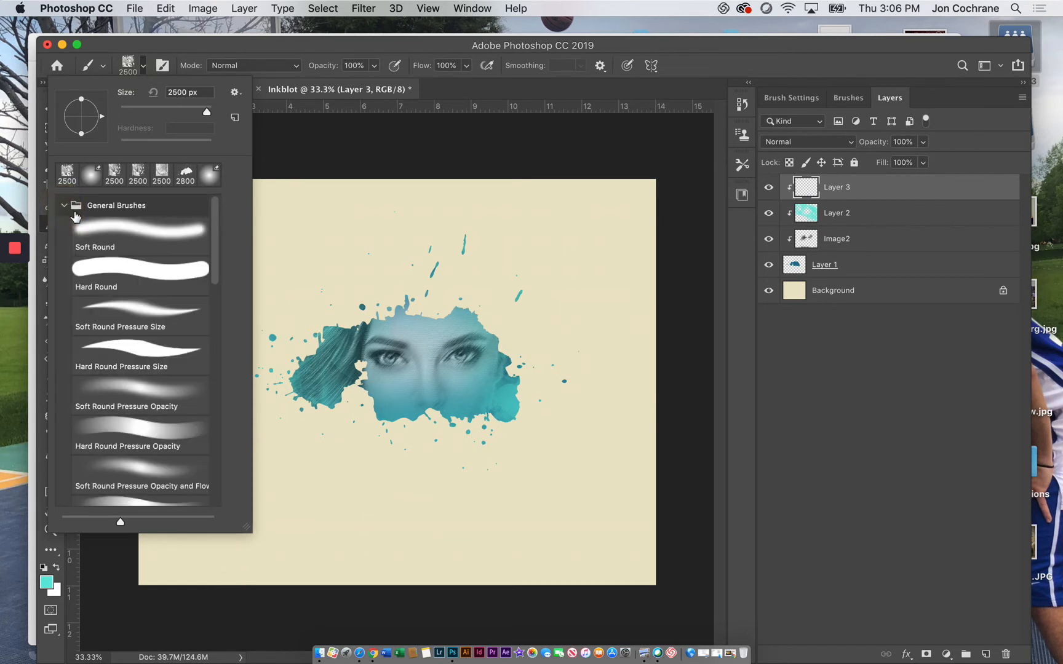
left_click(115, 227)
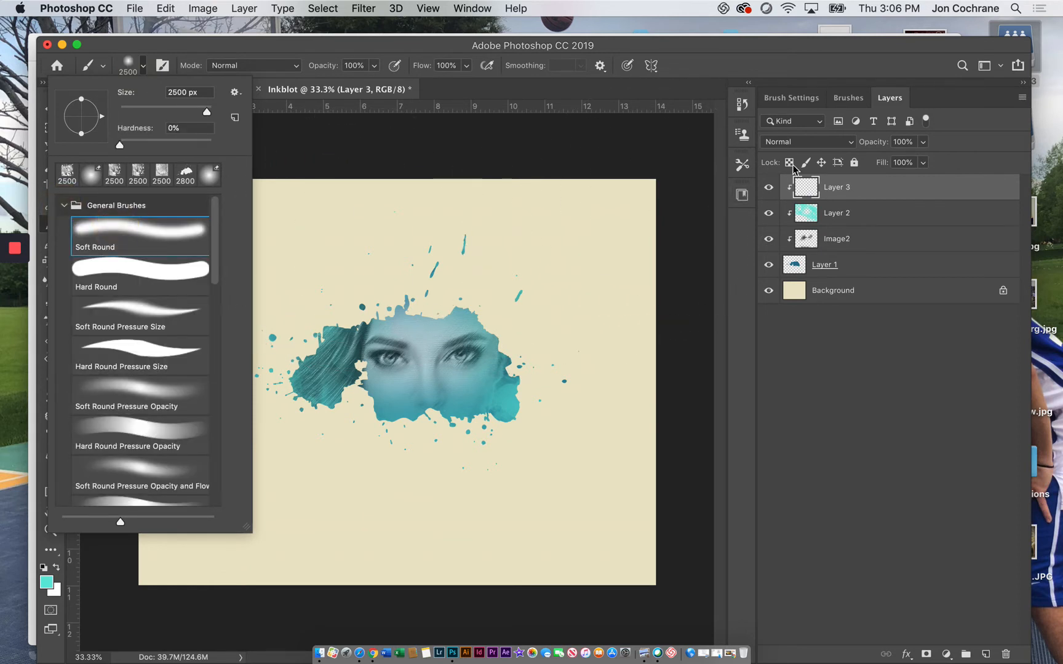
left_click(586, 215)
key("bracketleft")
key("bracketleft")
key("bracketleft")
key("bracketleft")
key("bracketleft")
key("bracketleft")
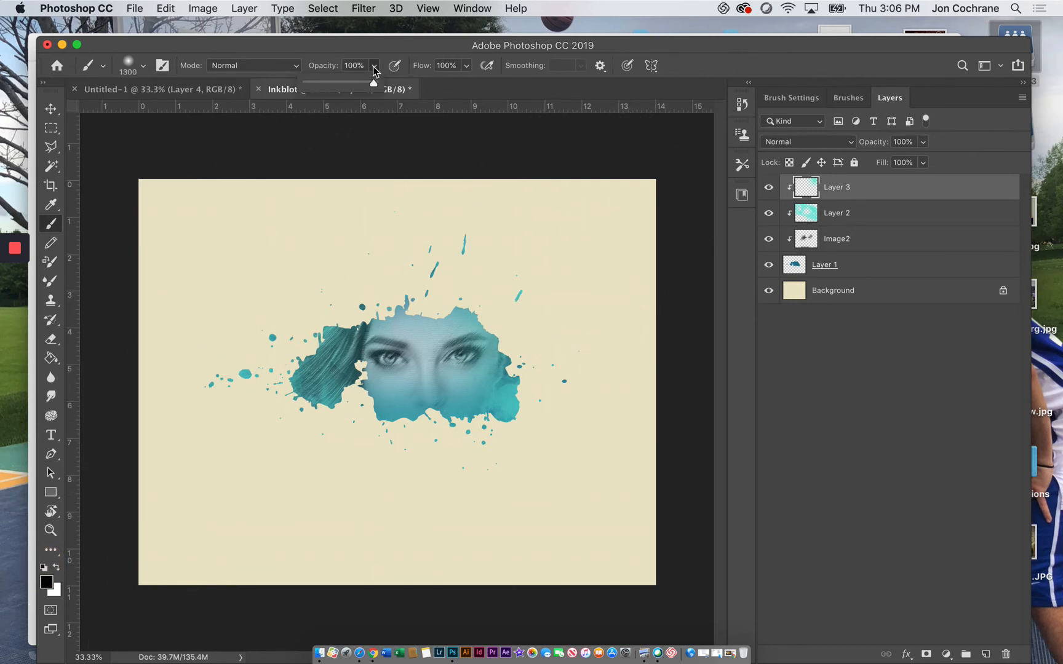
Step: Darken the inkblot's edges on Layer 3 with black at 41% brush opacity, reducing the brush to 600 px and redoing the lower-right stroke
left_click_drag(342, 84, 335, 84)
key("bracketleft")
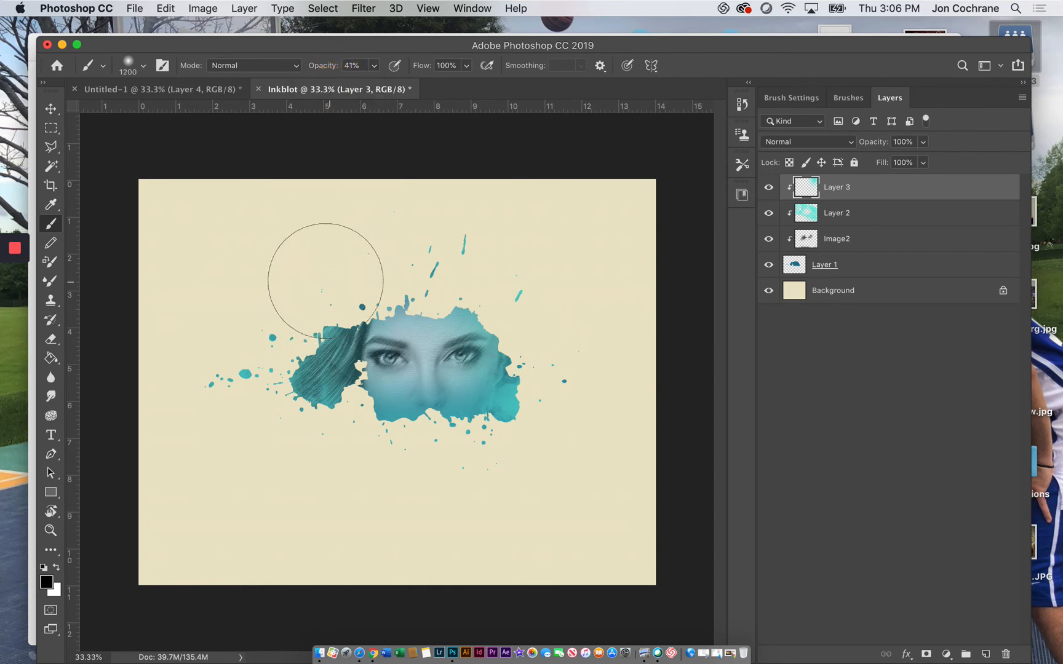
key("bracketleft")
mouse_move(311, 306)
left_mouse_down()
mouse_move(359, 296)
mouse_move(320, 308)
mouse_move(351, 291)
mouse_move(480, 298)
mouse_move(432, 293)
mouse_move(499, 310)
mouse_move(568, 418)
mouse_move(540, 433)
mouse_move(453, 439)
mouse_move(538, 439)
mouse_move(340, 461)
mouse_move(433, 447)
mouse_move(269, 427)
mouse_move(252, 385)
mouse_move(302, 383)
mouse_move(197, 356)
mouse_move(228, 331)
mouse_move(340, 311)
mouse_move(250, 286)
mouse_move(201, 335)
mouse_move(220, 359)
mouse_move(209, 366)
mouse_move(288, 333)
mouse_move(203, 357)
mouse_move(274, 361)
mouse_move(237, 353)
mouse_move(291, 310)
mouse_move(199, 369)
mouse_move(417, 230)
mouse_move(521, 239)
mouse_move(446, 255)
mouse_move(524, 243)
mouse_move(480, 243)
mouse_move(465, 256)
mouse_move(493, 258)
mouse_move(579, 363)
mouse_move(529, 308)
mouse_move(548, 367)
mouse_move(528, 281)
mouse_move(590, 412)
mouse_move(553, 401)
mouse_move(438, 448)
mouse_move(513, 443)
mouse_move(536, 423)
mouse_move(602, 413)
left_mouse_up()
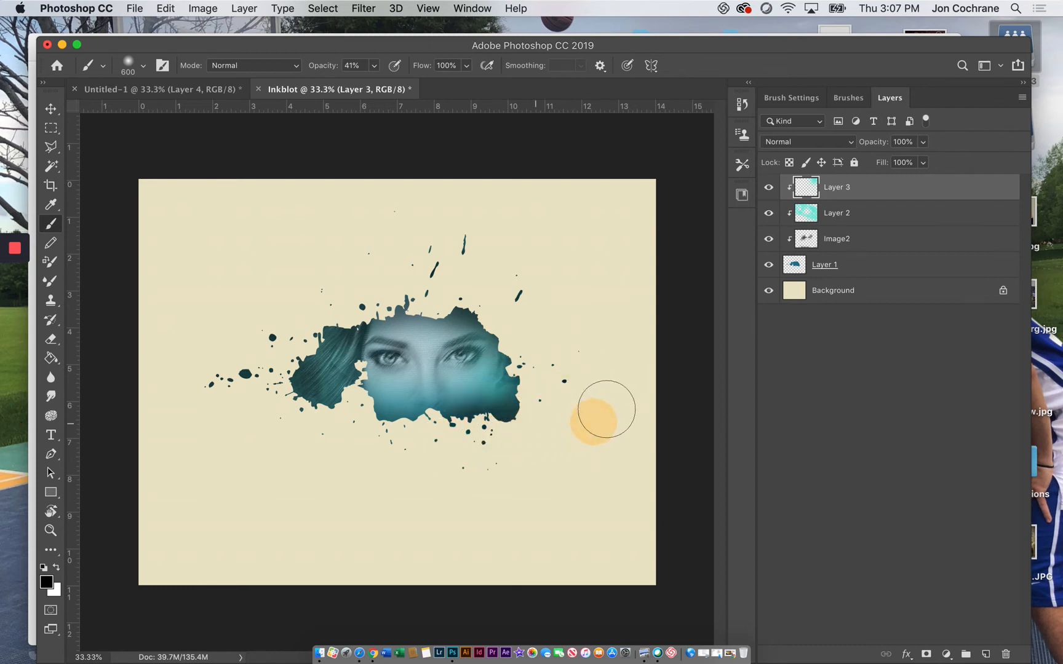
key("super+z")
left_click_drag(505, 441, 547, 408)
Step: Apply an Inner Shadow to Layer 1 with 129° angle, 32 px distance, 23% choke, 70 px size and opacity slightly above 35%
left_click(828, 269)
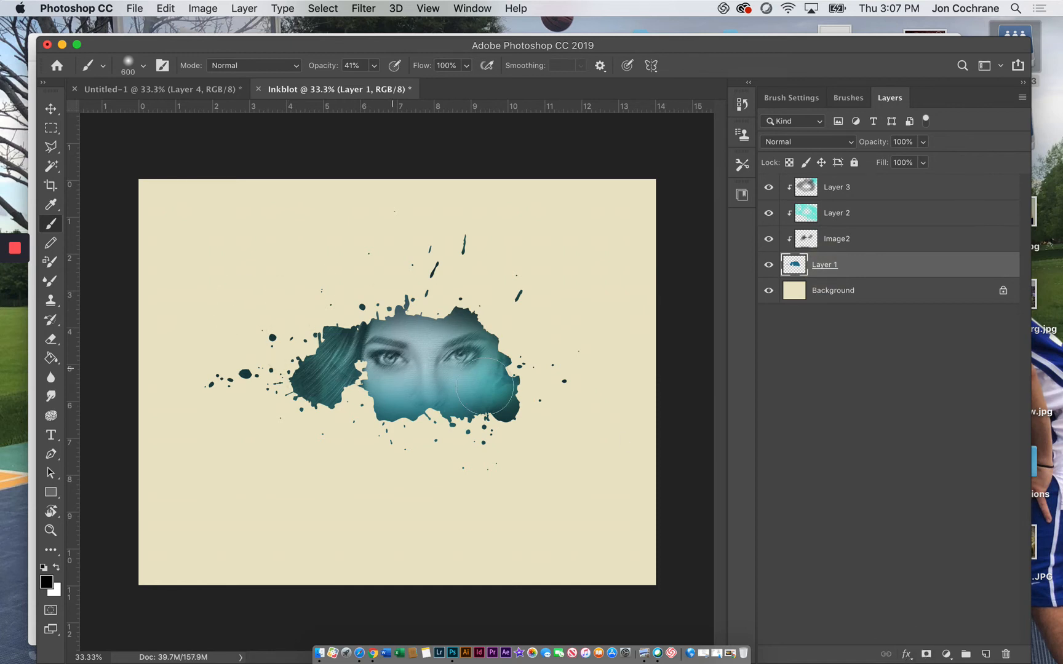
left_click(907, 656)
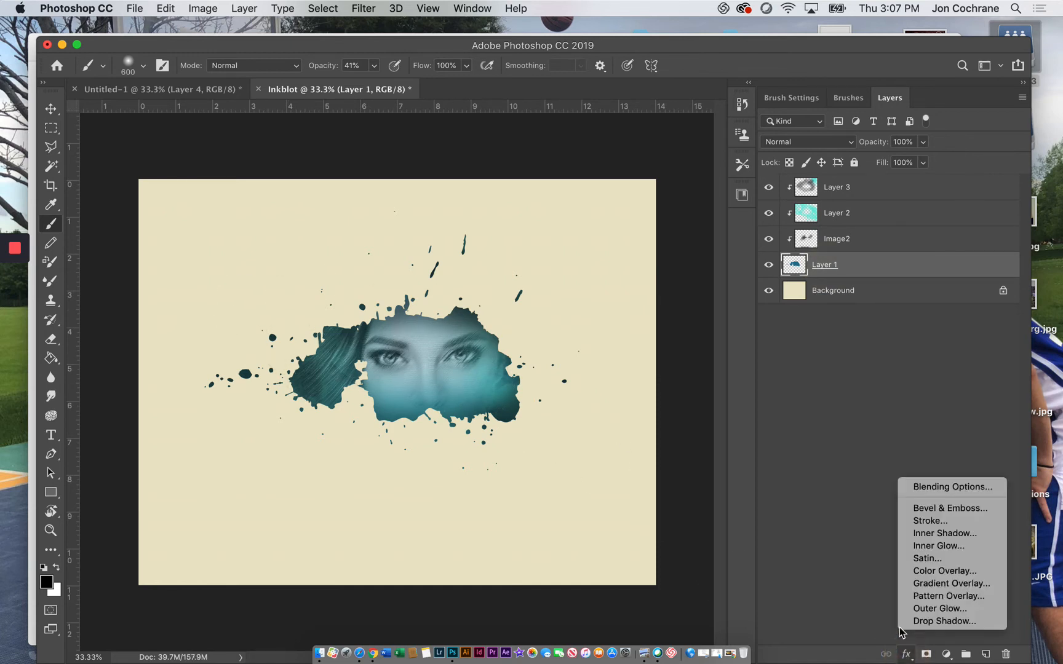
left_click(918, 533)
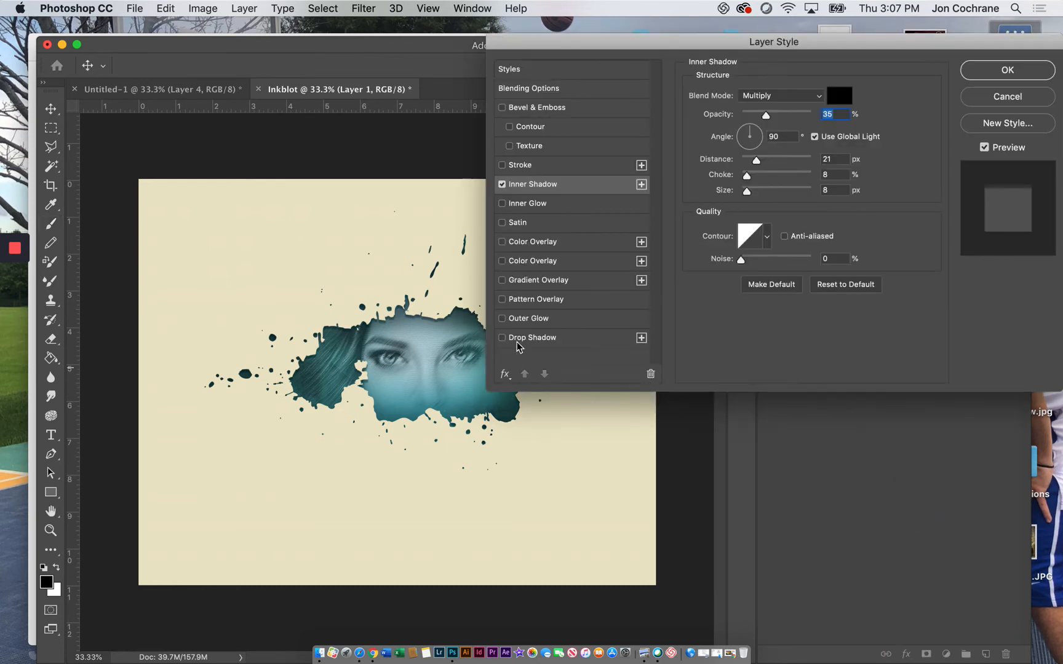
left_click(743, 128)
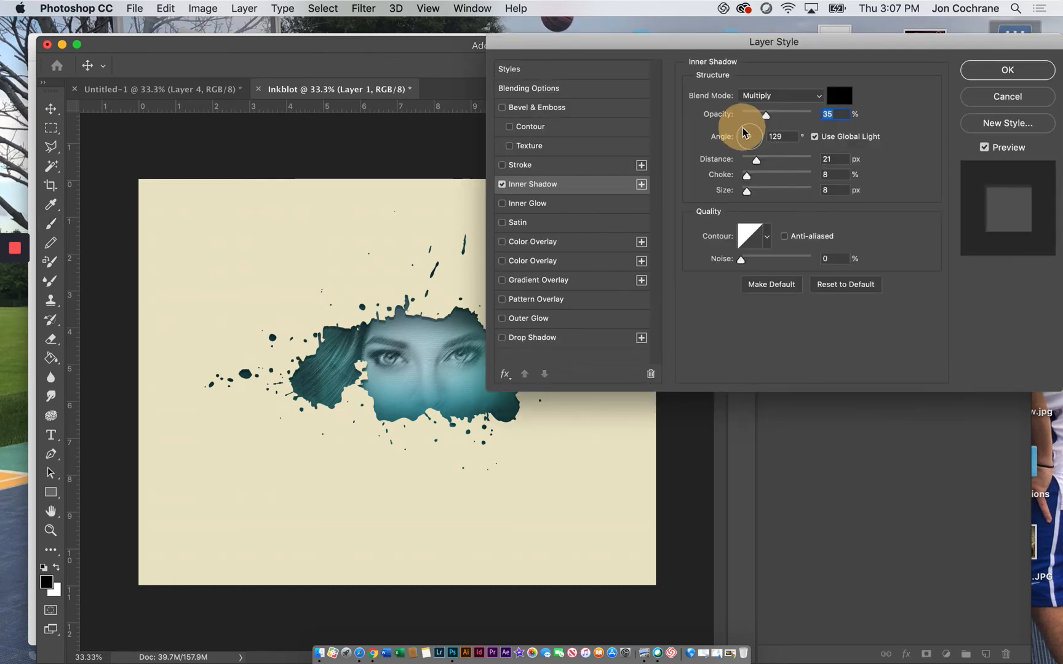
left_click(764, 159)
left_click(756, 176)
mouse_move(757, 178)
left_mouse_down()
mouse_move(752, 192)
mouse_move(766, 194)
left_mouse_up()
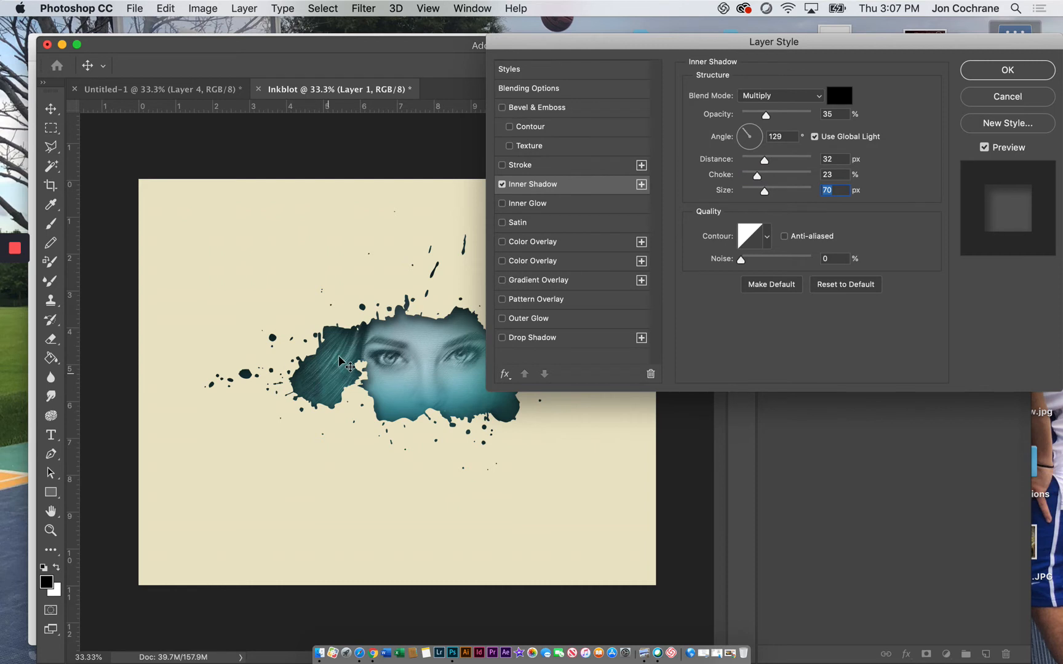
mouse_move(766, 115)
left_mouse_down()
mouse_move(829, 114)
mouse_move(772, 116)
left_mouse_up()
left_click(984, 71)
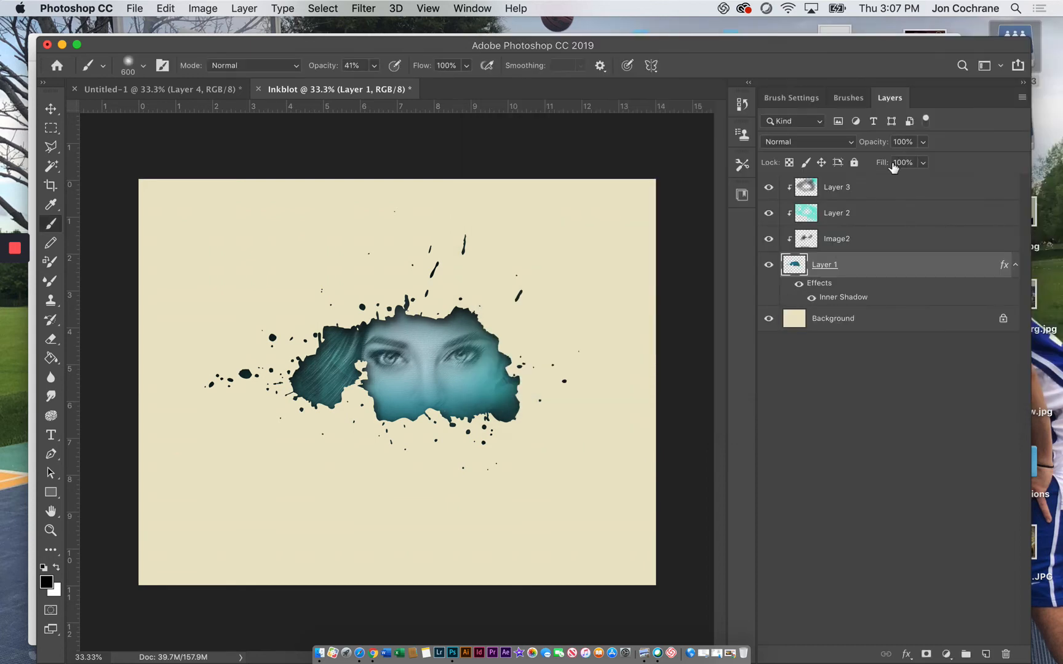
Step: Try stamping black texture with the 2500 px watercolor brush 83 on the Background layer's upper-left area
left_click(829, 324)
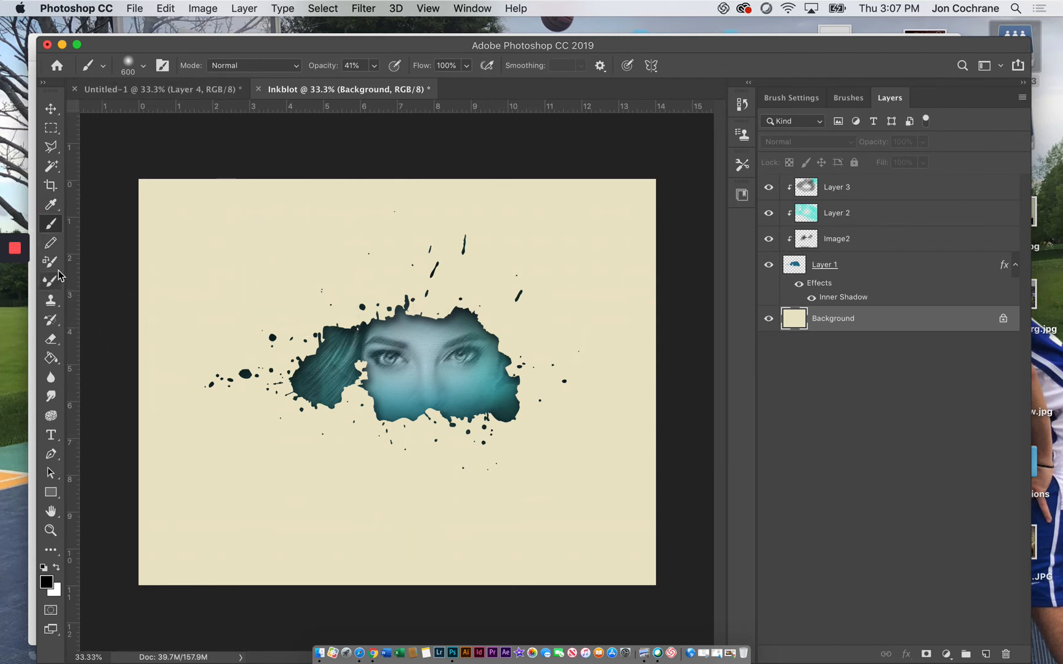
left_click(144, 66)
scroll(135, 412, "down", 2)
scroll(135, 416, "down", 15)
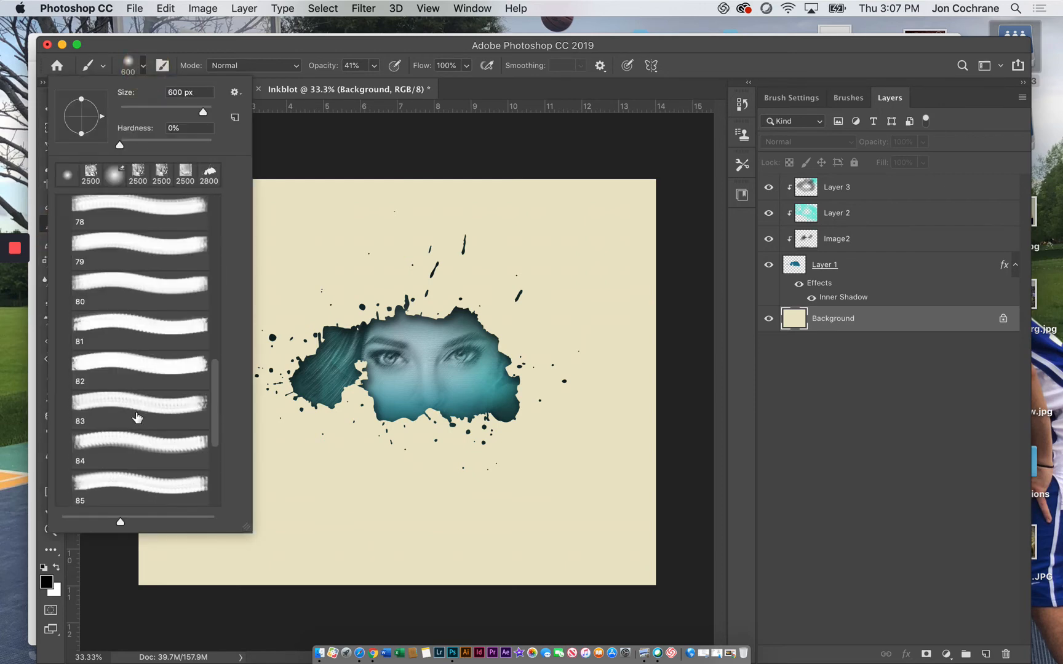
left_click(137, 397)
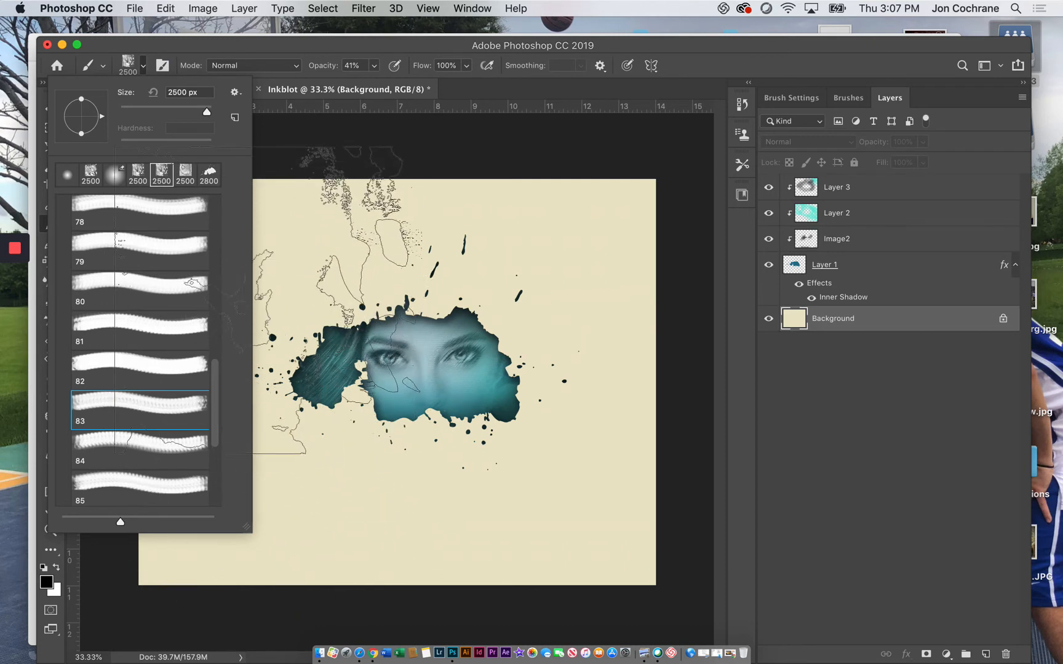
left_click(268, 300)
left_click(268, 300)
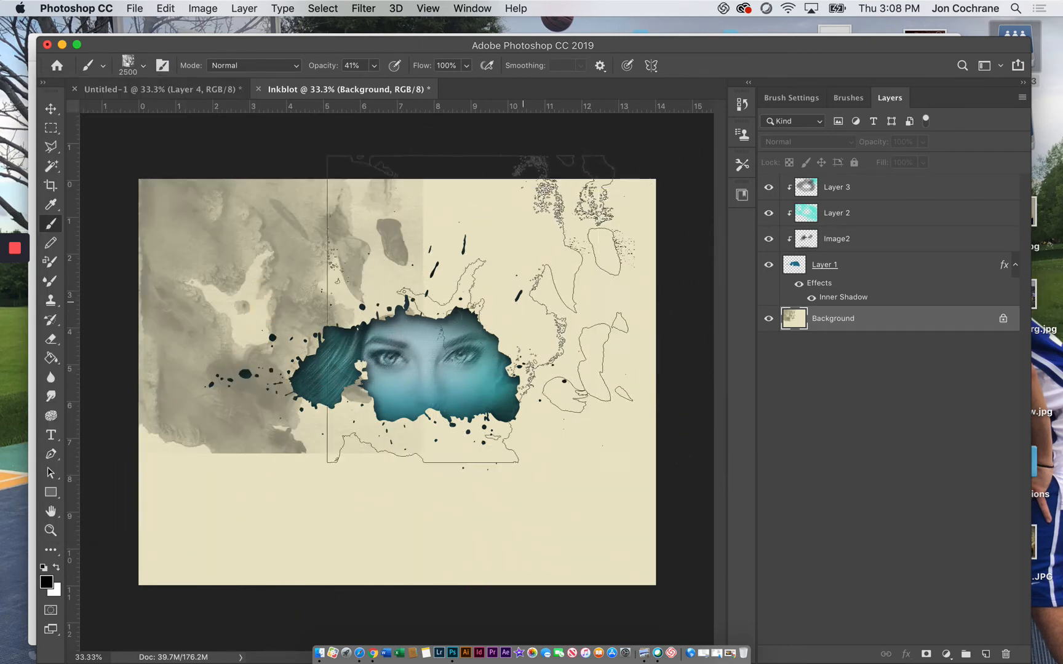
key("super+z")
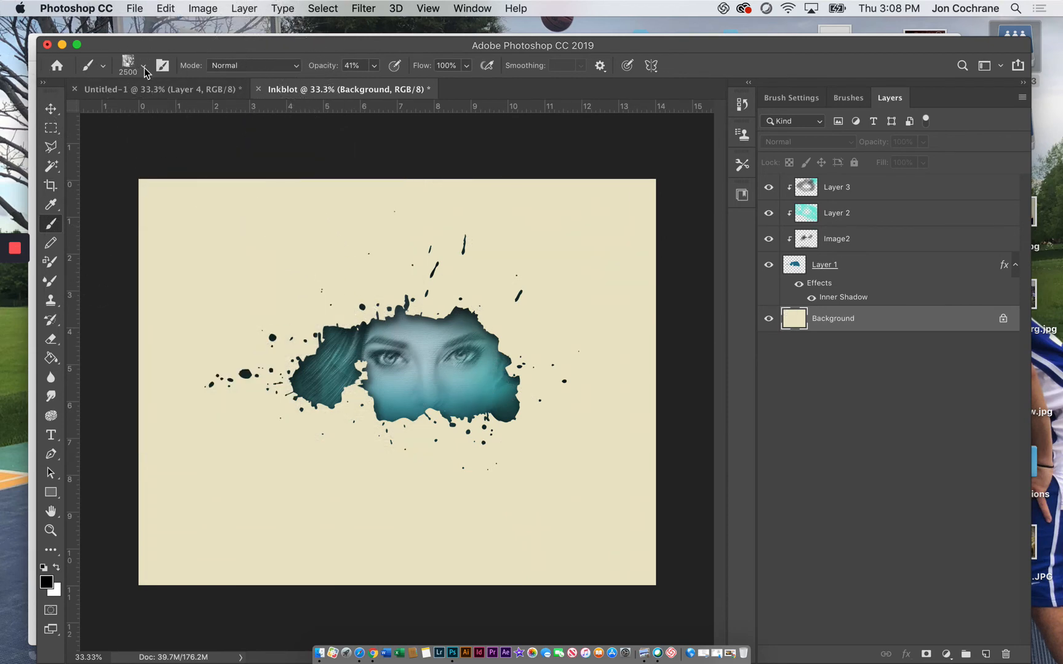
Step: Choose the 2500 px watercolor brush 82 and try a black stamp on the Background layer
left_click(142, 68)
left_click(123, 359)
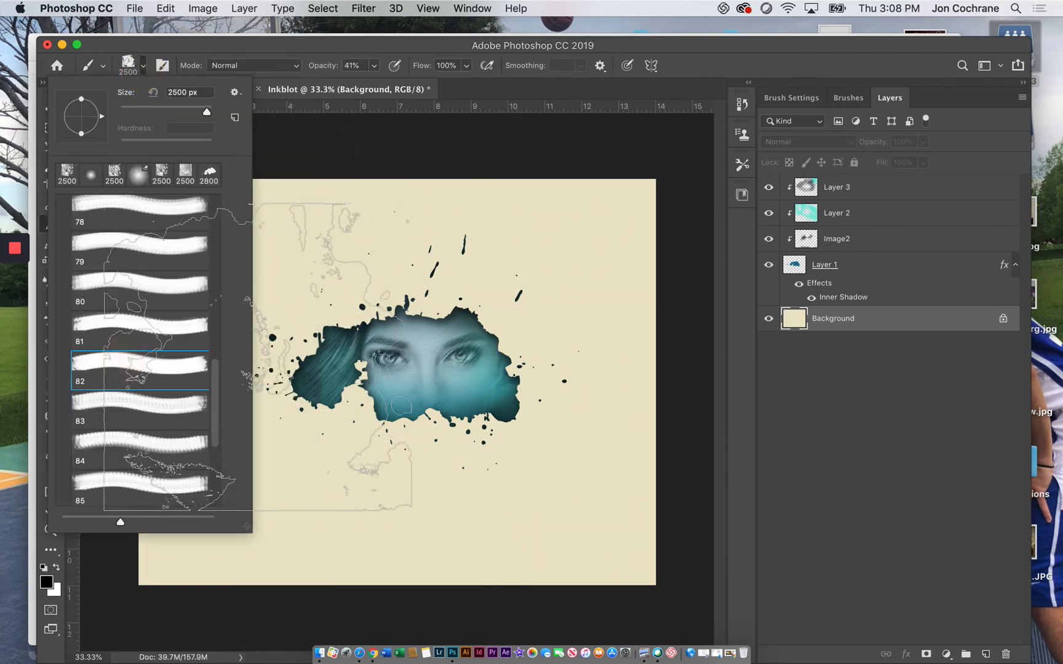
left_click(318, 399)
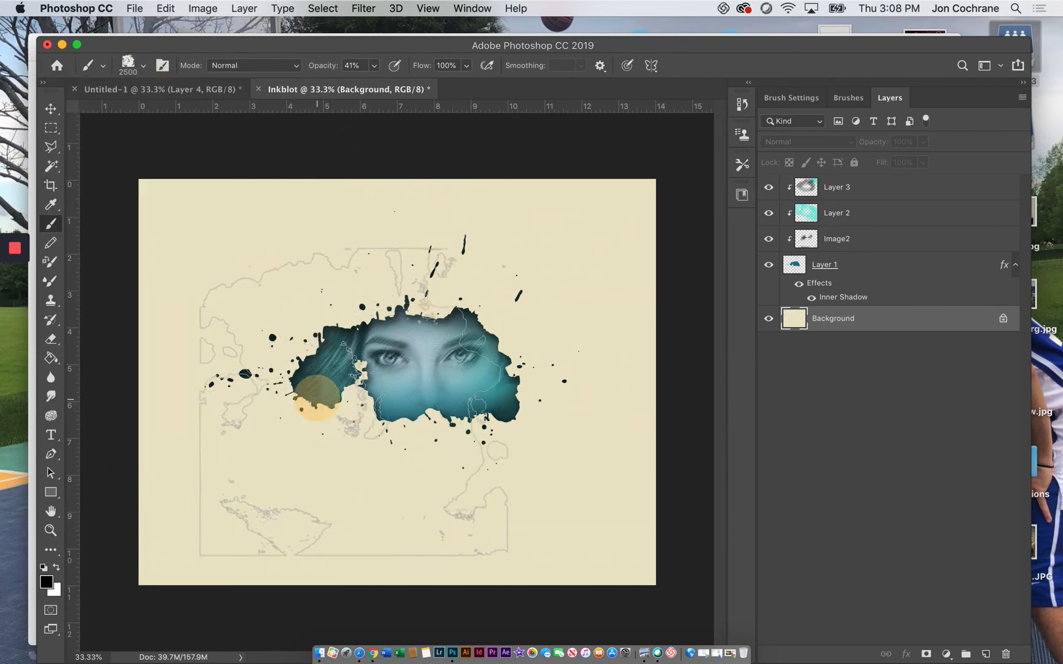
key("super+z")
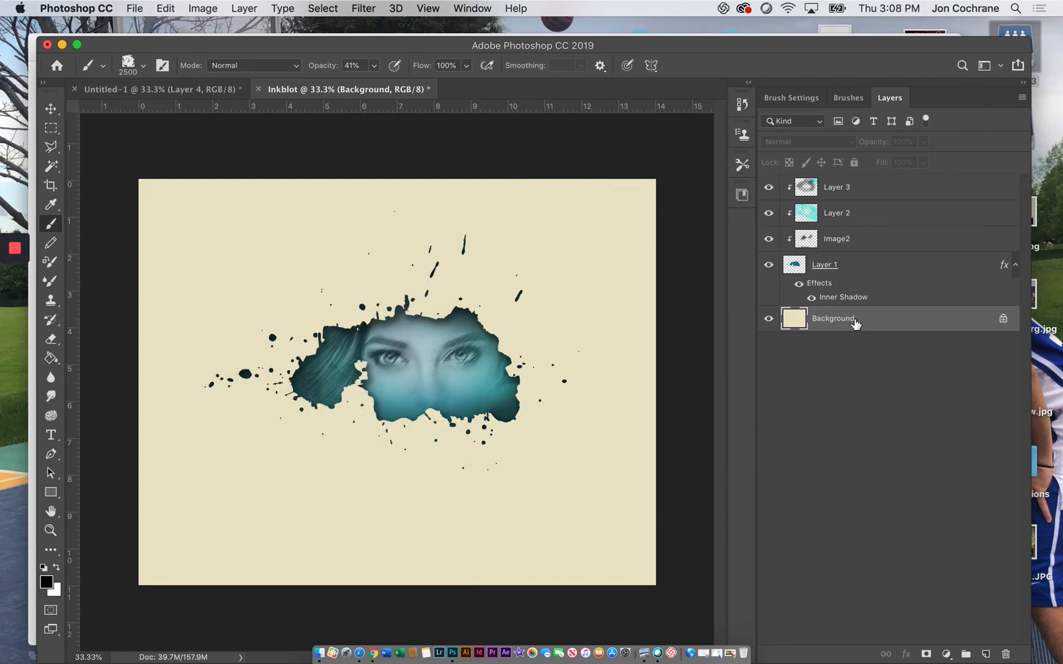
Step: Set the foreground color to the tan d2bc8d for painting with the Brush tool
left_click(45, 582)
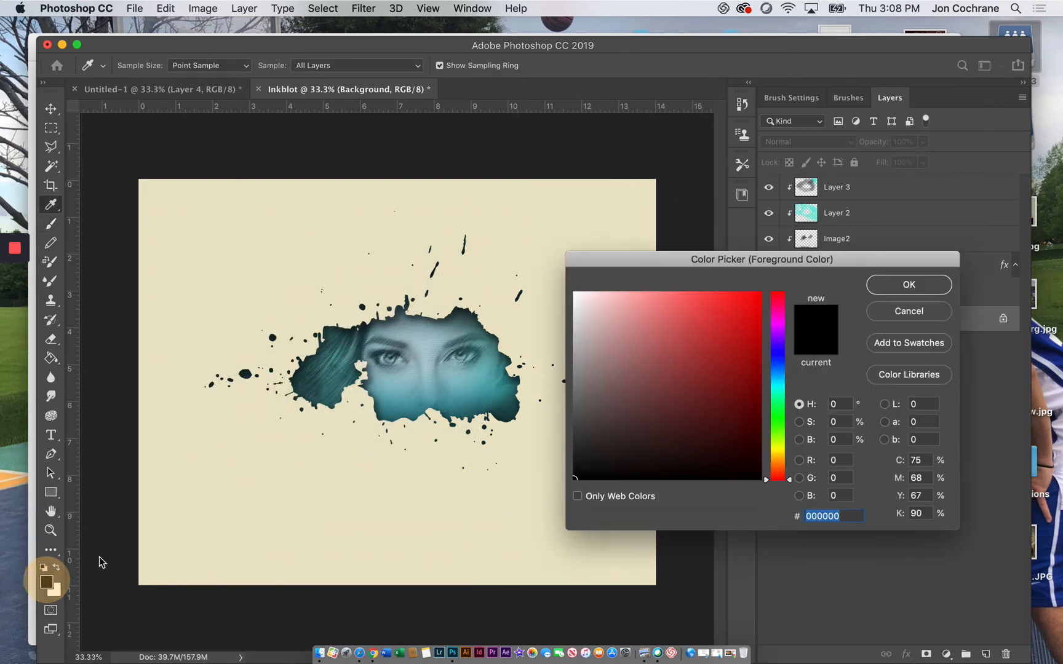
left_click(378, 487)
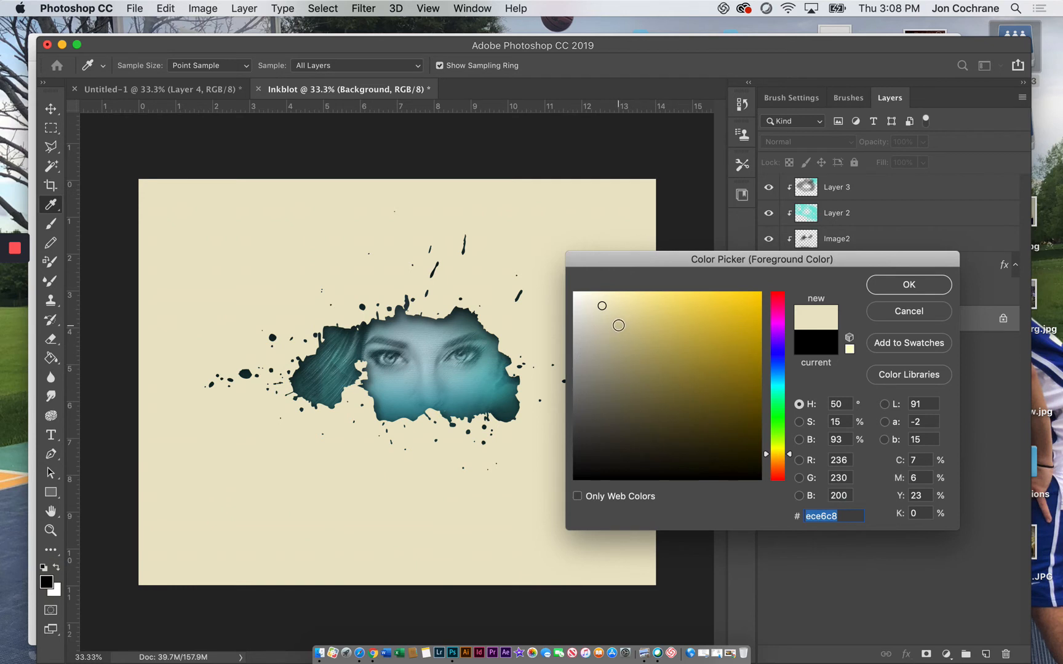
left_click(618, 326)
left_click(631, 344)
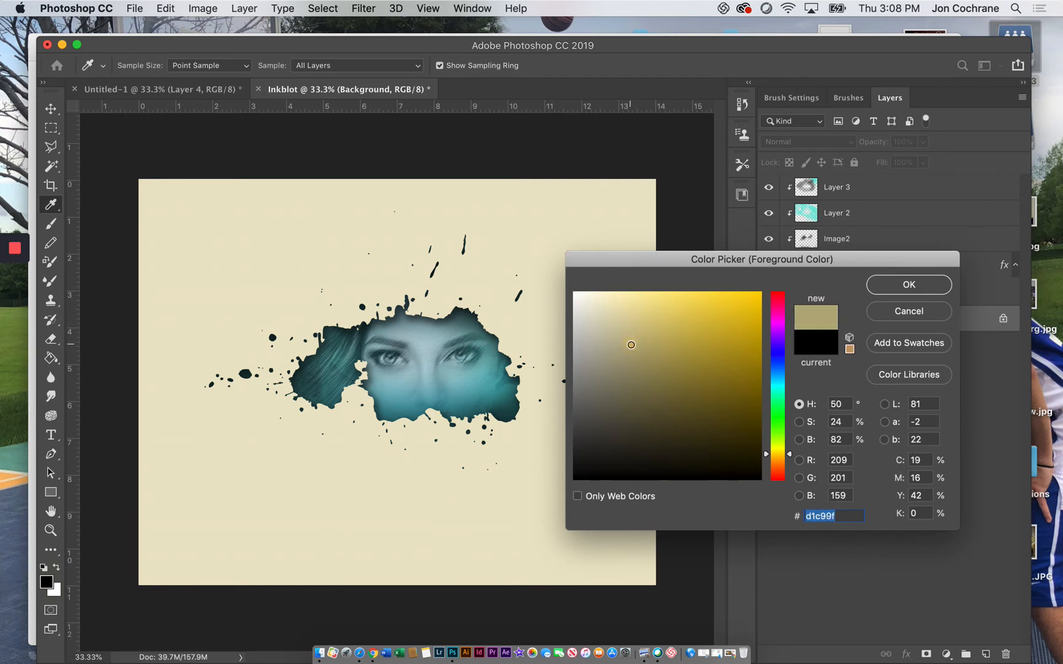
left_click_drag(781, 460, 780, 462)
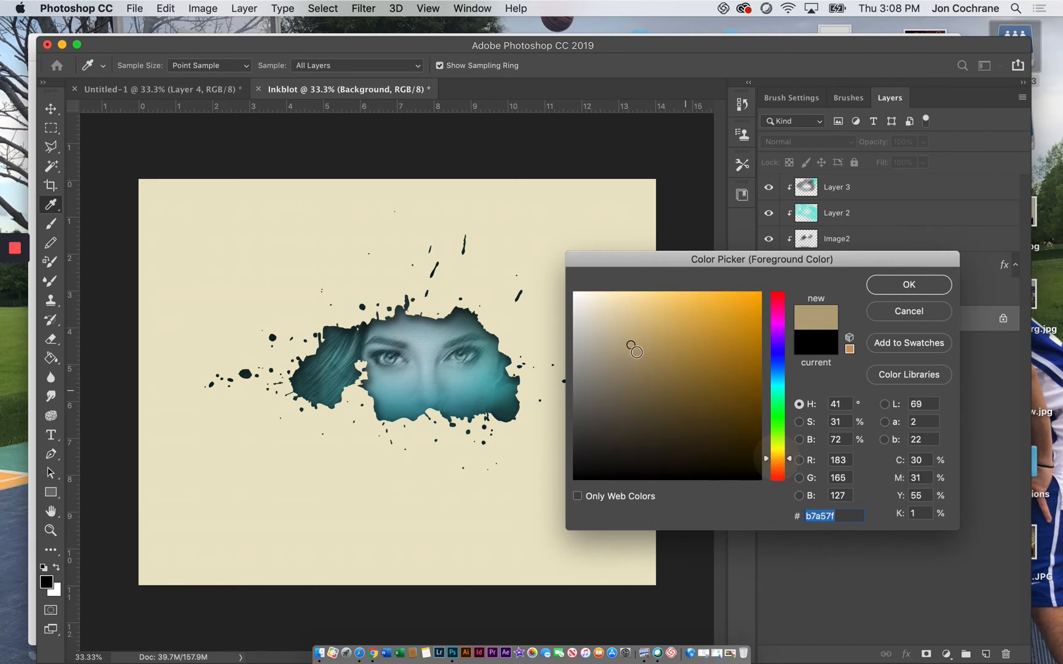
mouse_move(633, 324)
left_mouse_down()
mouse_move(621, 310)
mouse_move(636, 325)
left_mouse_up()
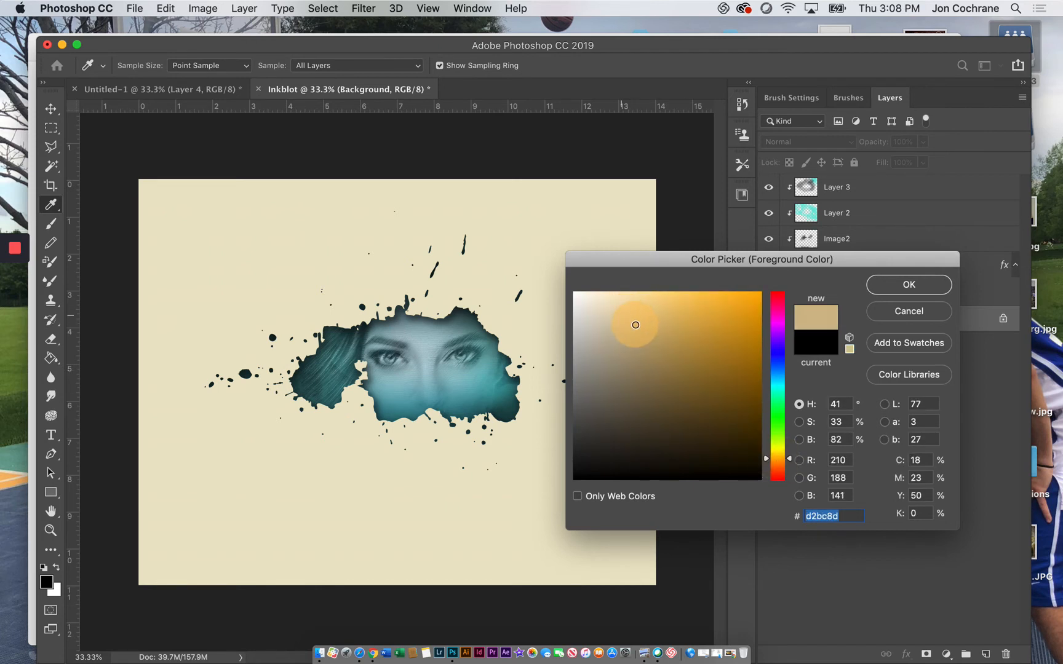
left_click(868, 287)
key("b")
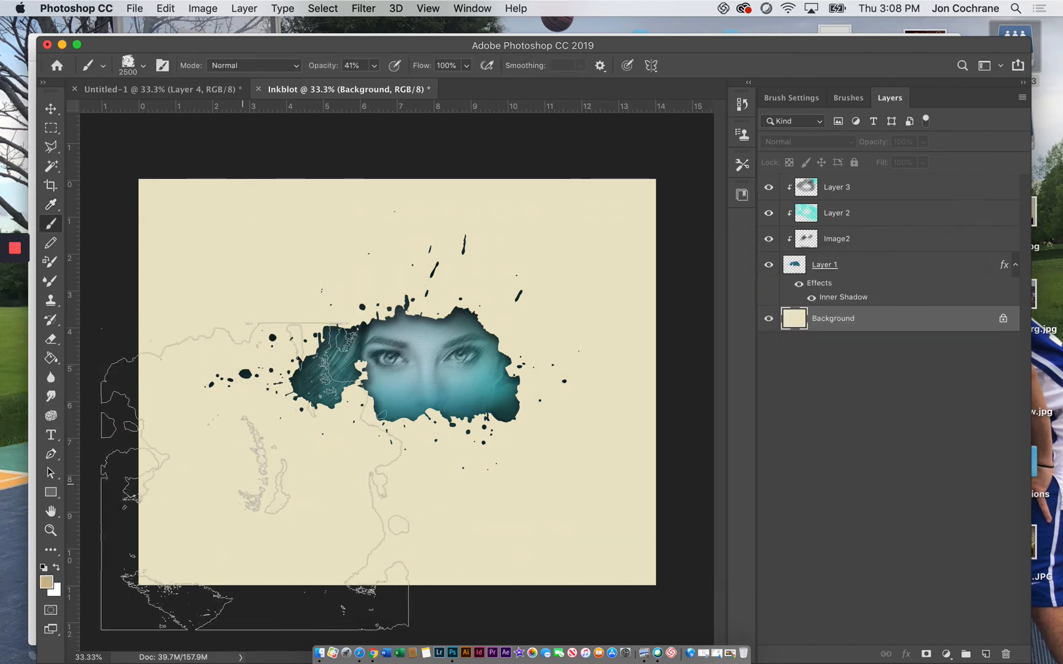
Step: Enlarge the watercolor brush to about 4600 px and stamp tan texture across the whole Background layer
left_click(289, 477)
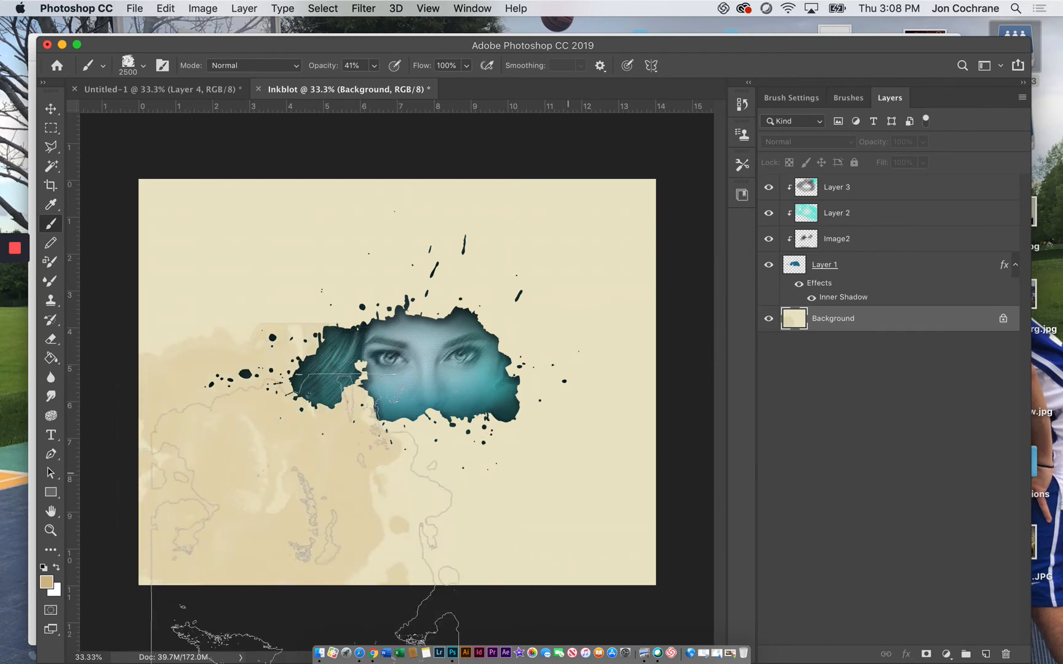
key("super+z")
key("bracketright")
key("bracketright")
key("bracketright")
key("bracketright")
key("bracketright")
key("bracketright")
key("bracketright")
key("bracketright")
key("bracketright")
key("bracketright")
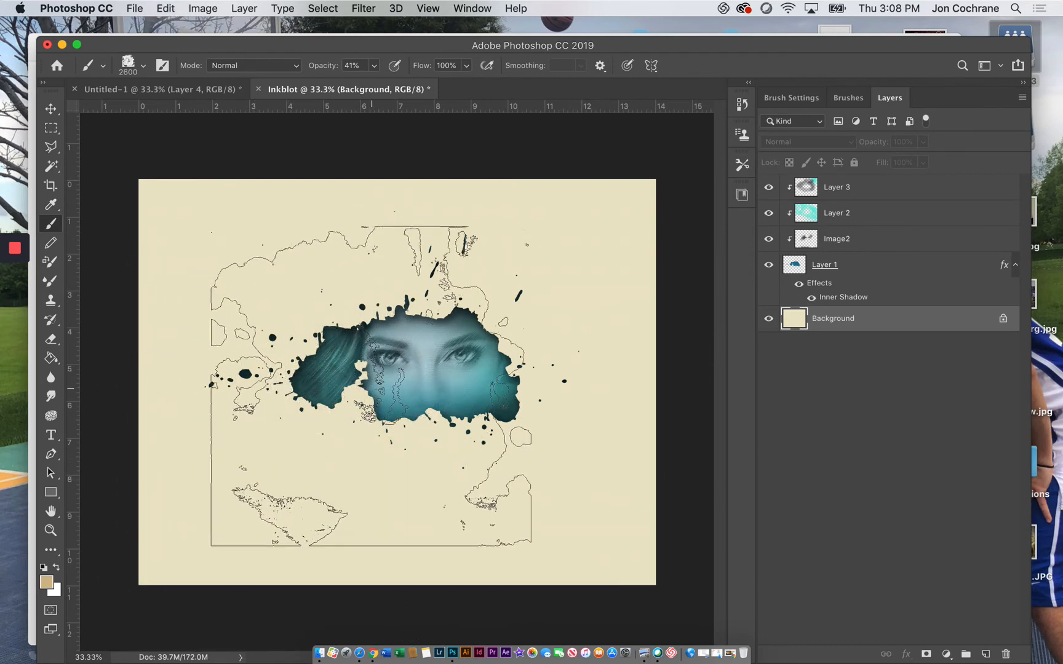
key("bracketright")
key("bracketright")
key("bracketright")
key("bracketright")
key("bracketright")
key("bracketright")
key("bracketright")
key("bracketright")
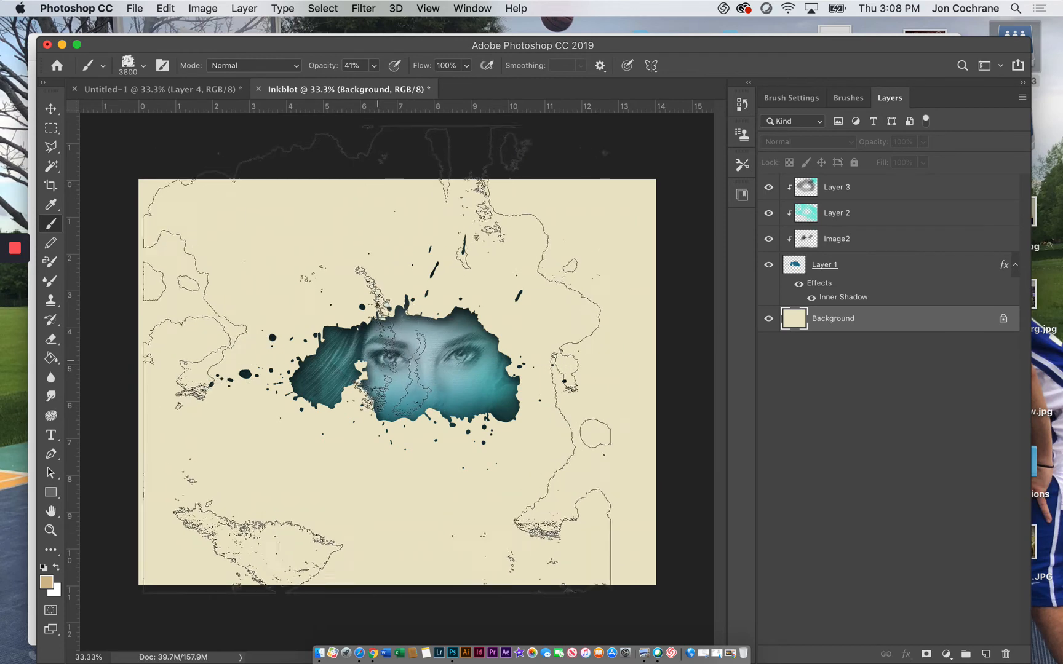
key("bracketright")
key("bracketright")
key("bracketright")
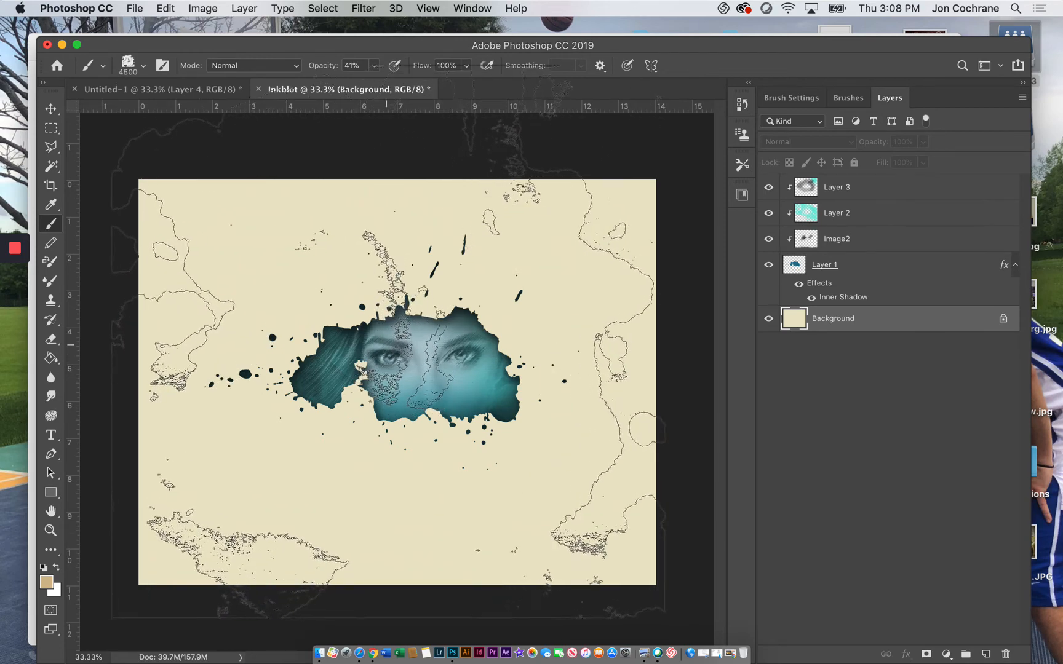
left_click(390, 340)
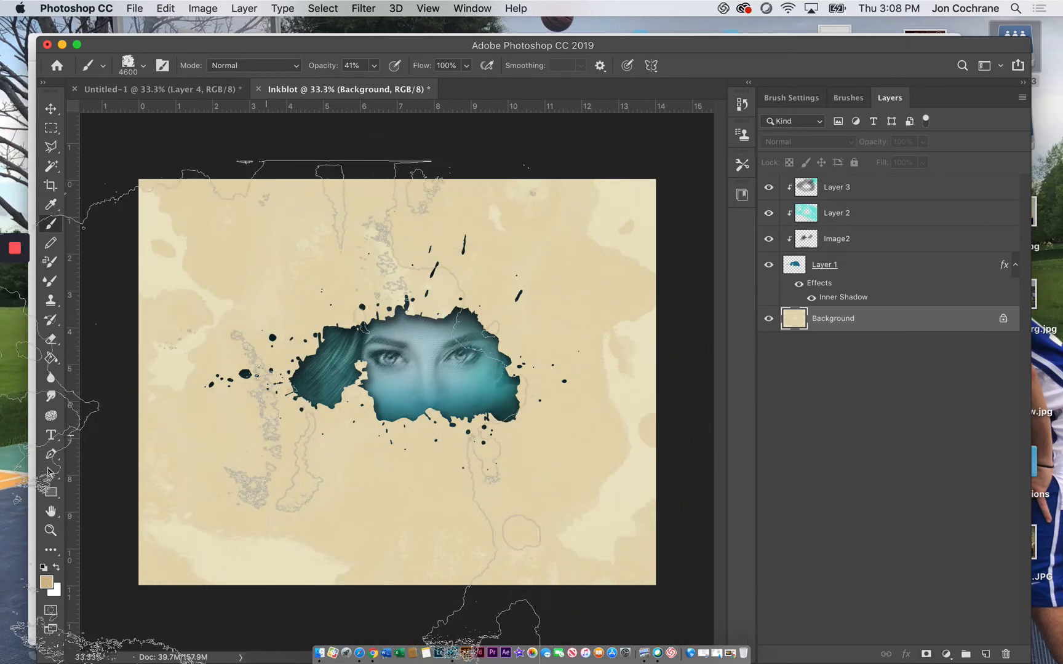
Step: Pick a slightly darker tan as the foreground color
left_click(48, 583)
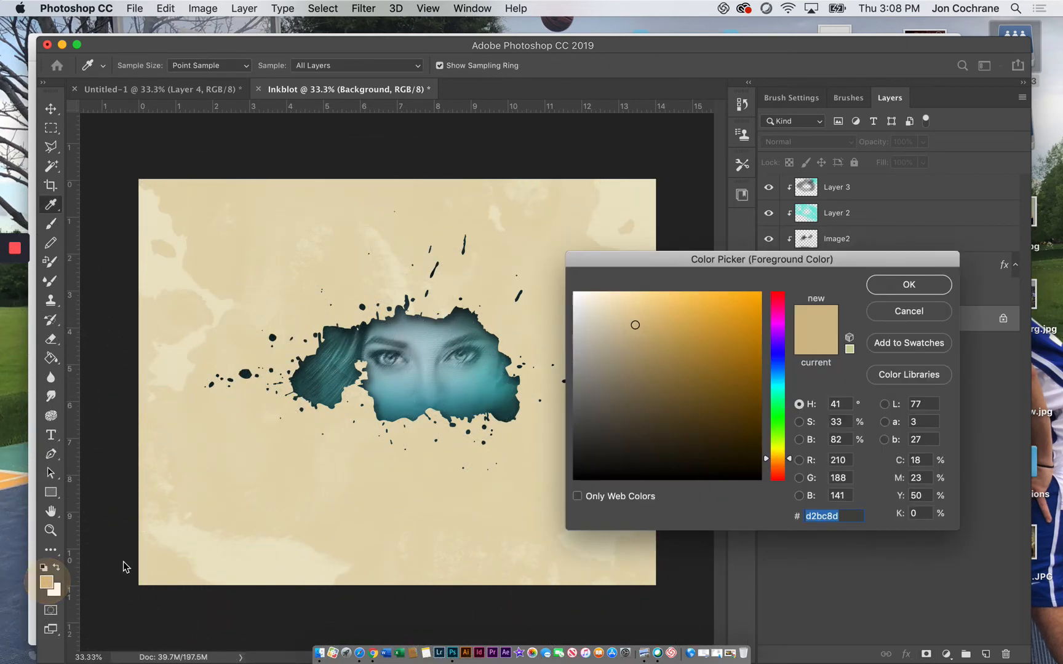
left_click(645, 346)
left_click(884, 285)
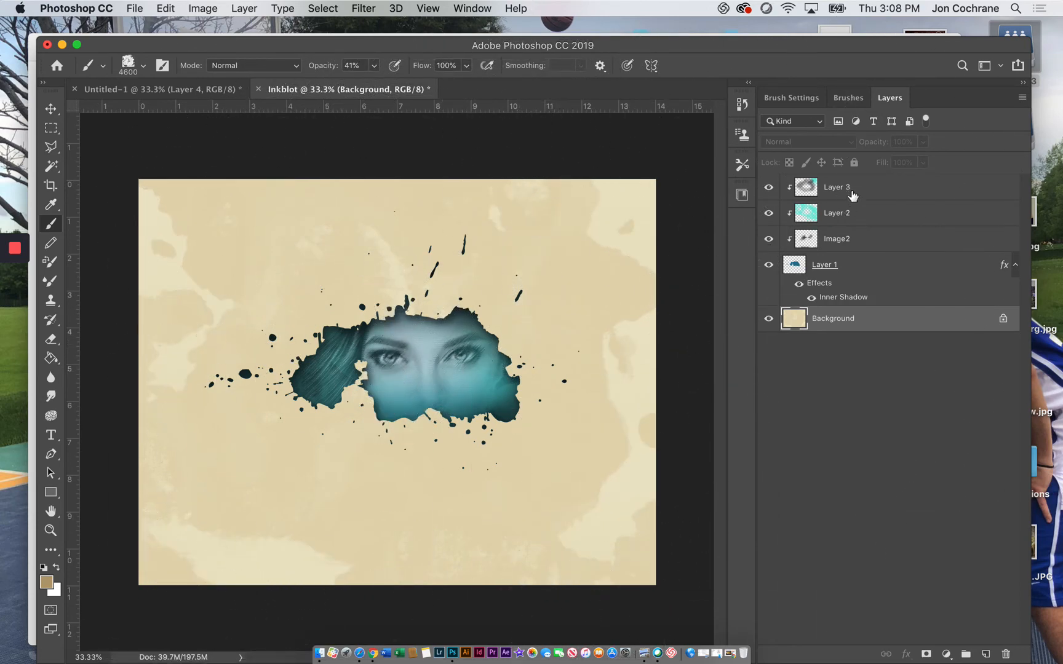
Step: Rotate the brush tip to 92° and stamp a second layer of darker tan texture over the Background
left_click(810, 100)
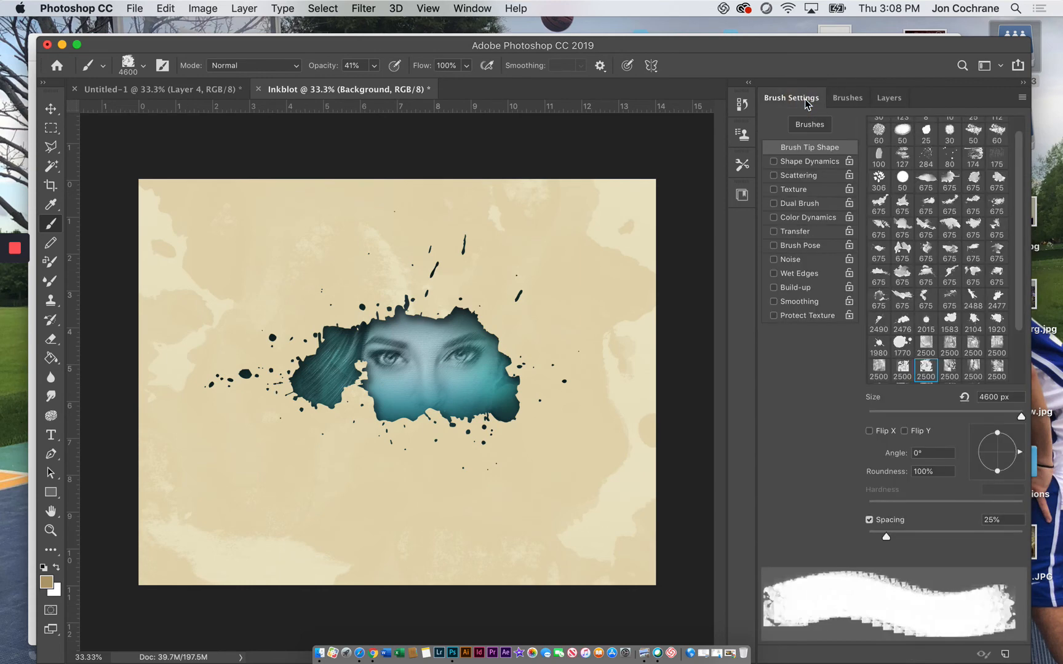
left_click_drag(1018, 454, 994, 431)
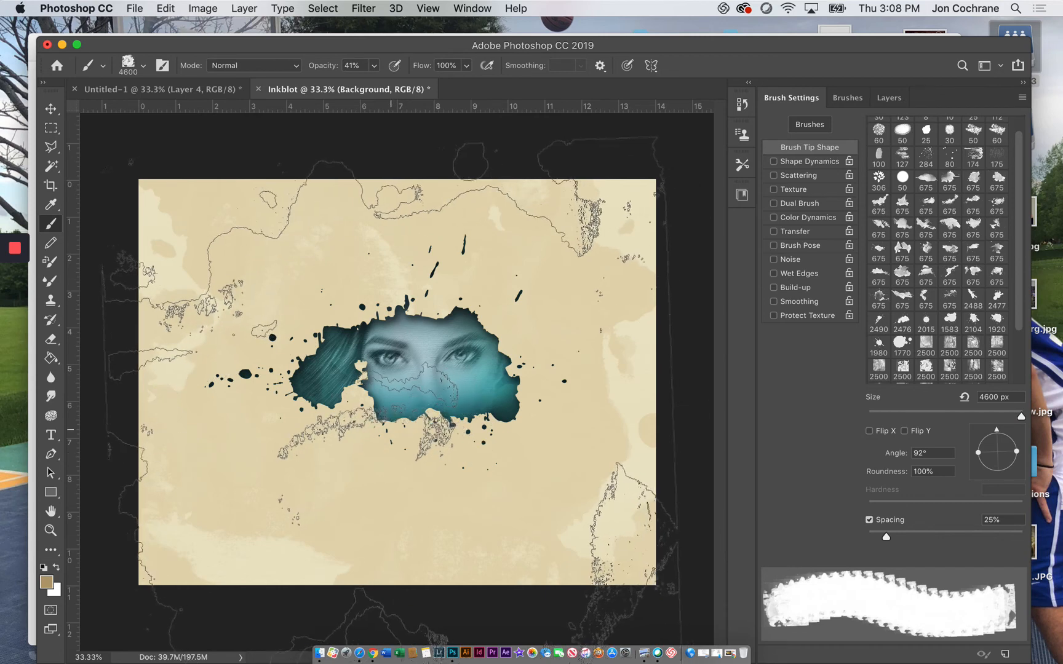
left_click(397, 427)
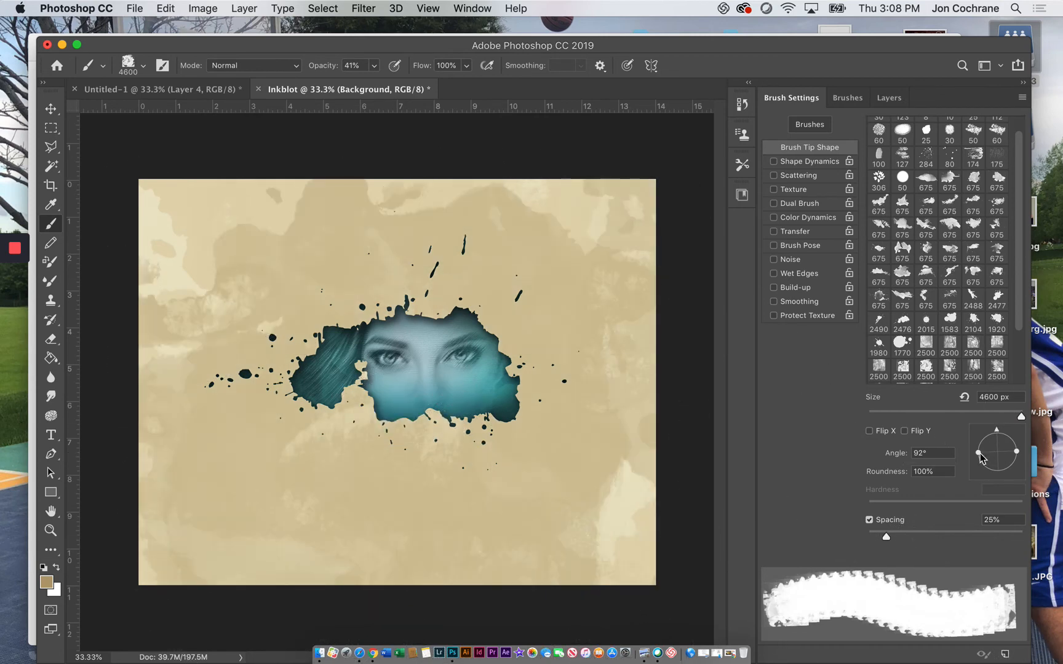
Step: Choose the 2500 px watercolor brush 84 and try a darker tan stamp on the Background layer
mouse_move(995, 438)
left_mouse_down()
mouse_move(985, 432)
mouse_move(956, 472)
left_mouse_up()
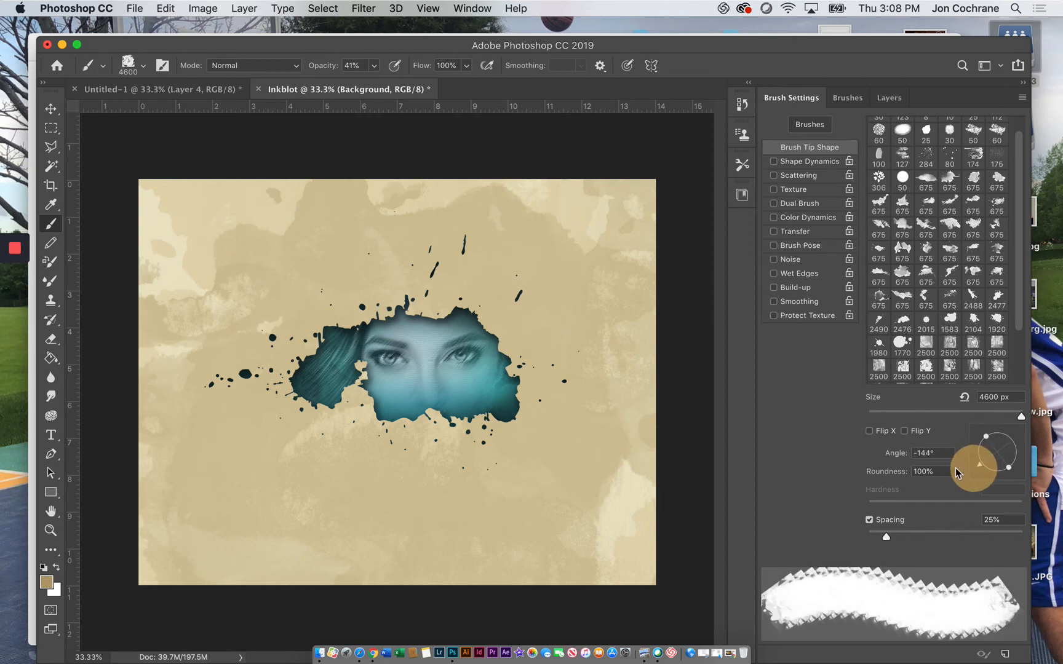
left_click(130, 72)
left_click(108, 461)
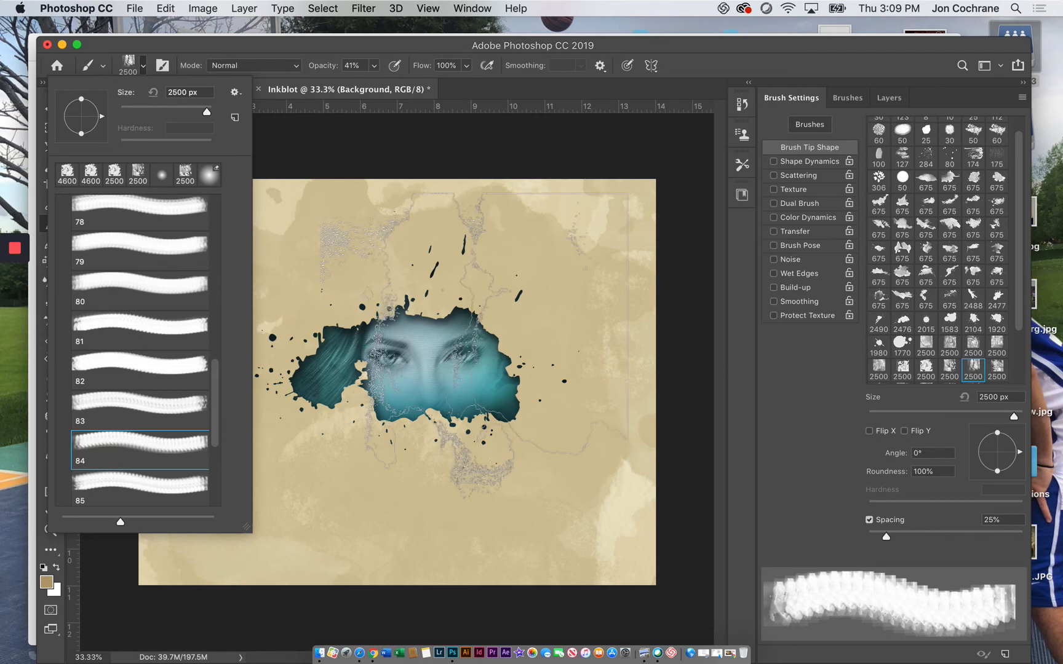
left_click(524, 323)
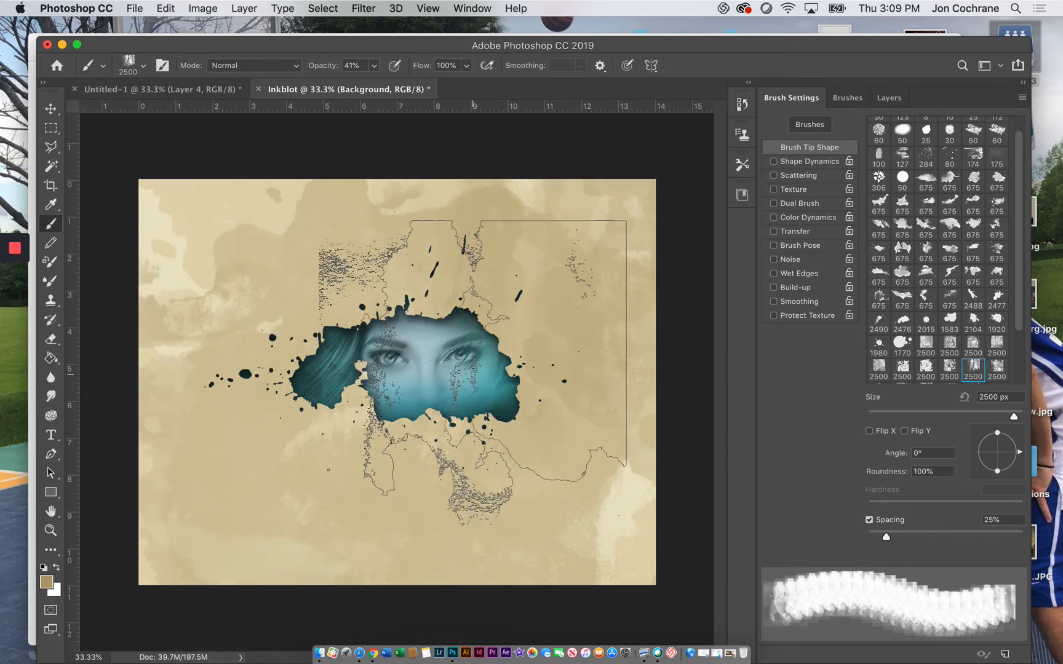
key("super+z")
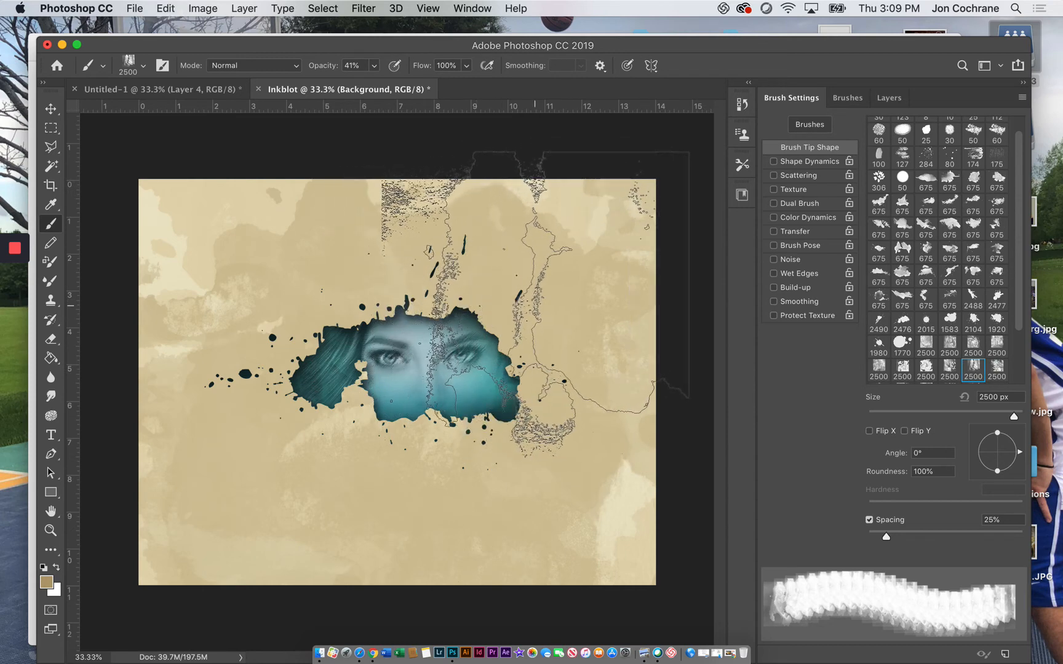
Step: Add a new layer directly above the Background and set the Eraser's opacity to 100%
left_click(889, 98)
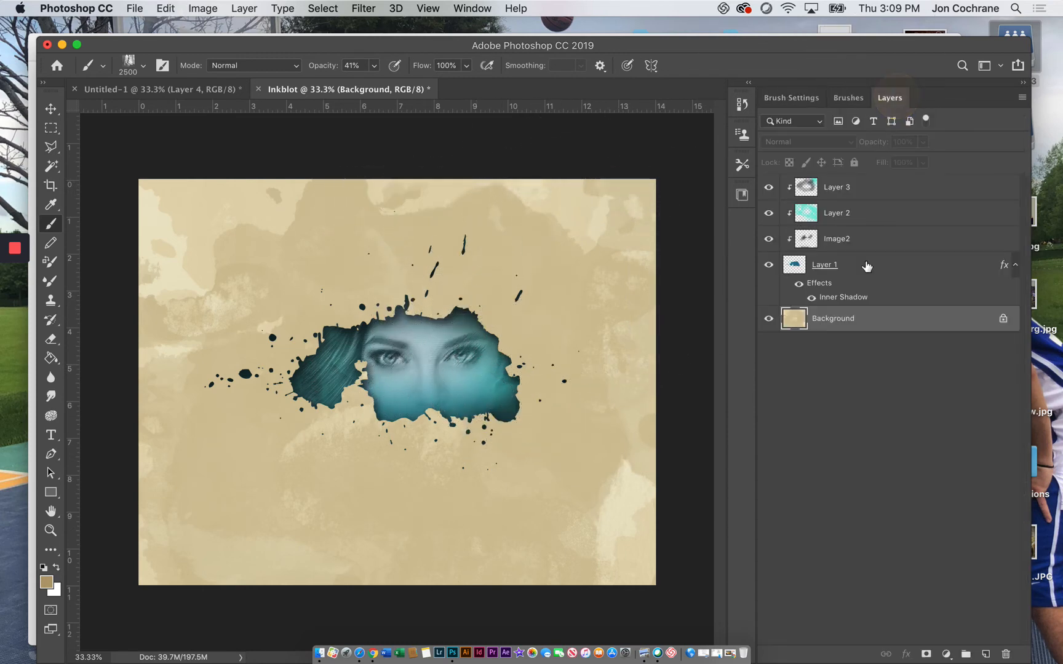
left_click(986, 655)
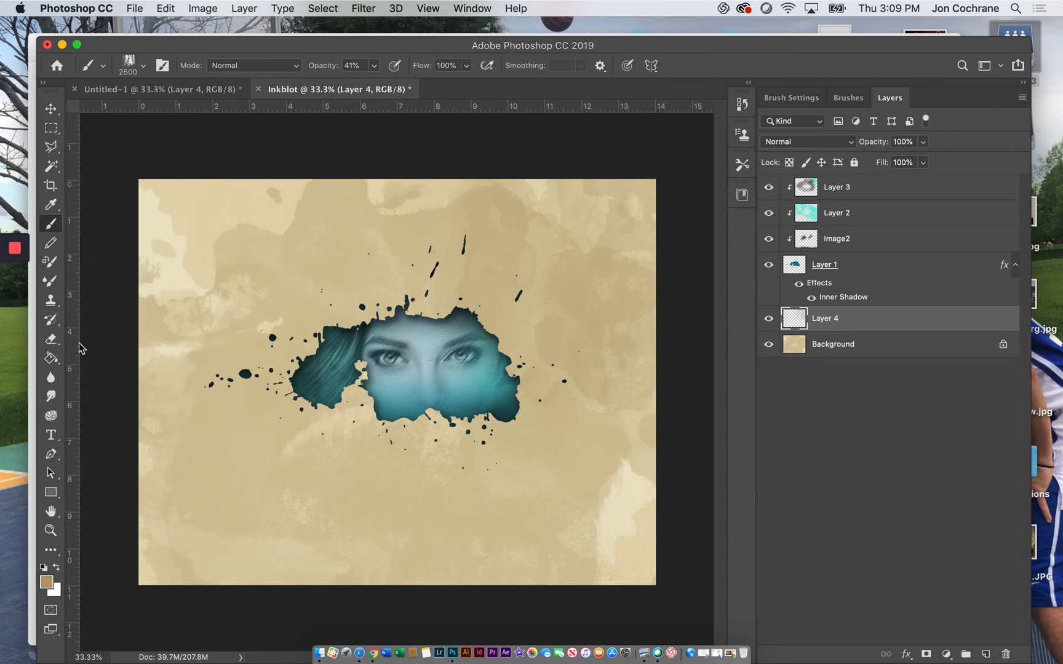
left_click(52, 339)
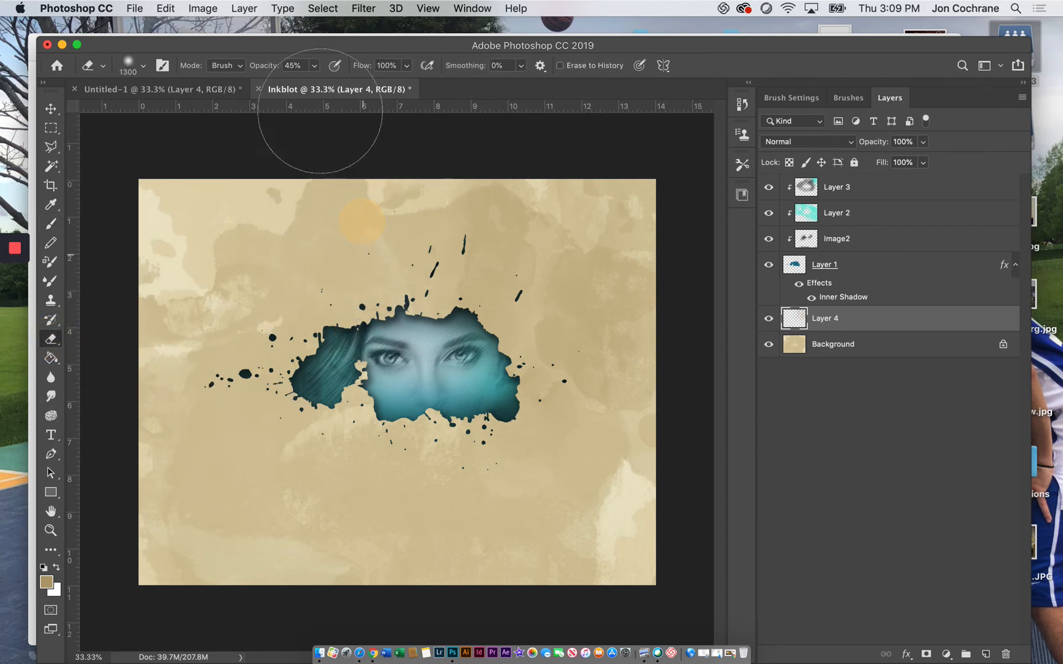
left_click(314, 66)
left_click_drag(317, 81, 403, 90)
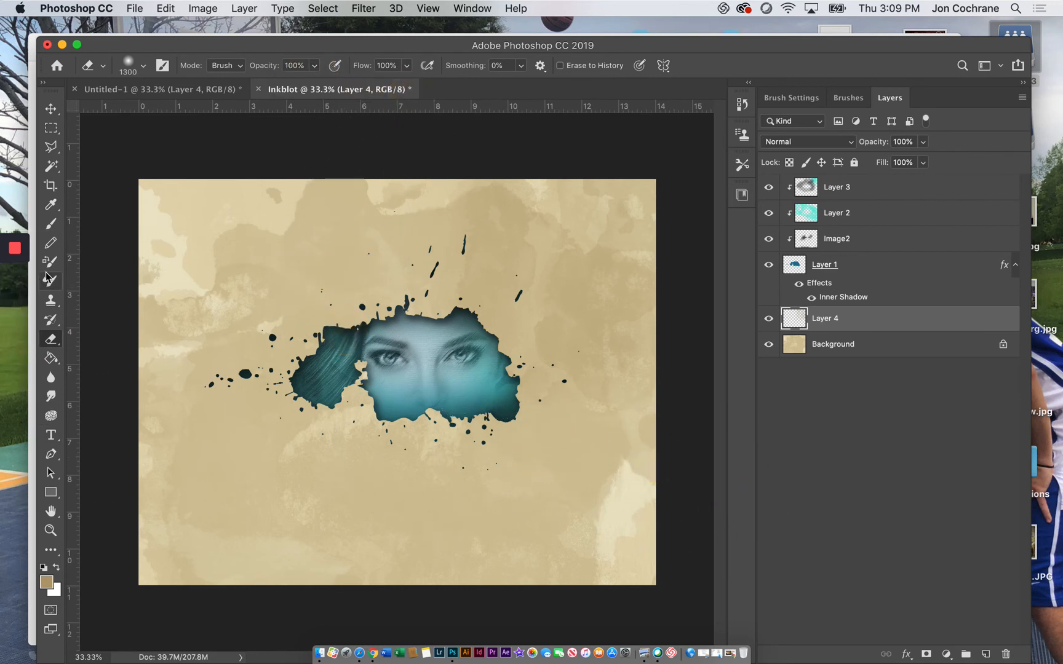
Step: Rotate the 2500 px brush tip to 170° and stamp darker tan texture on Layer 4's lower-left area
left_click(49, 223)
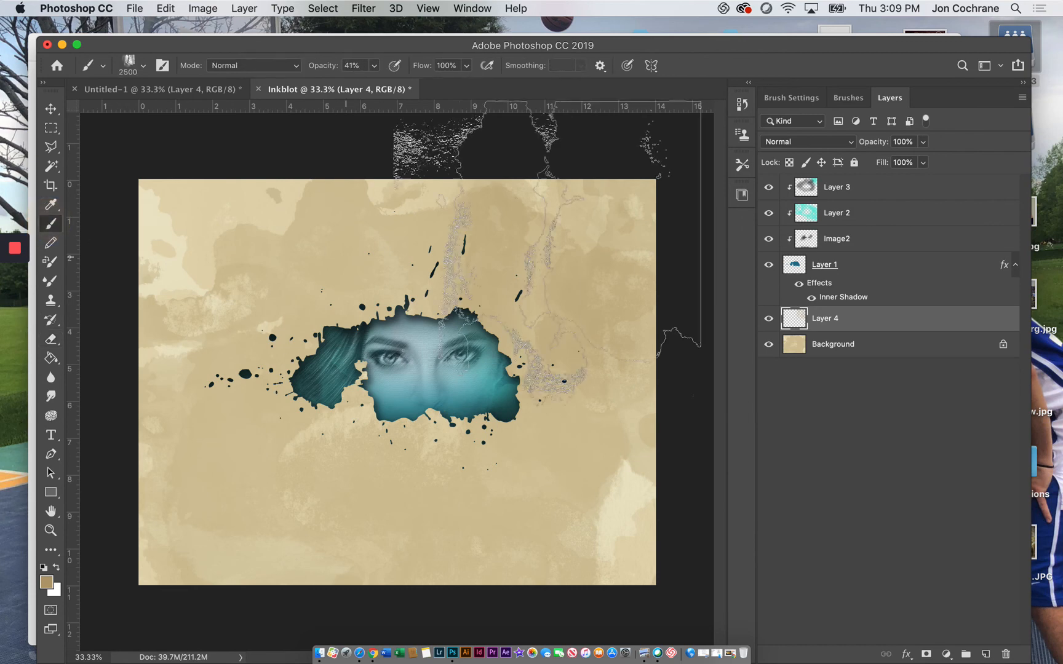
left_click(806, 98)
left_click_drag(1016, 438, 995, 427)
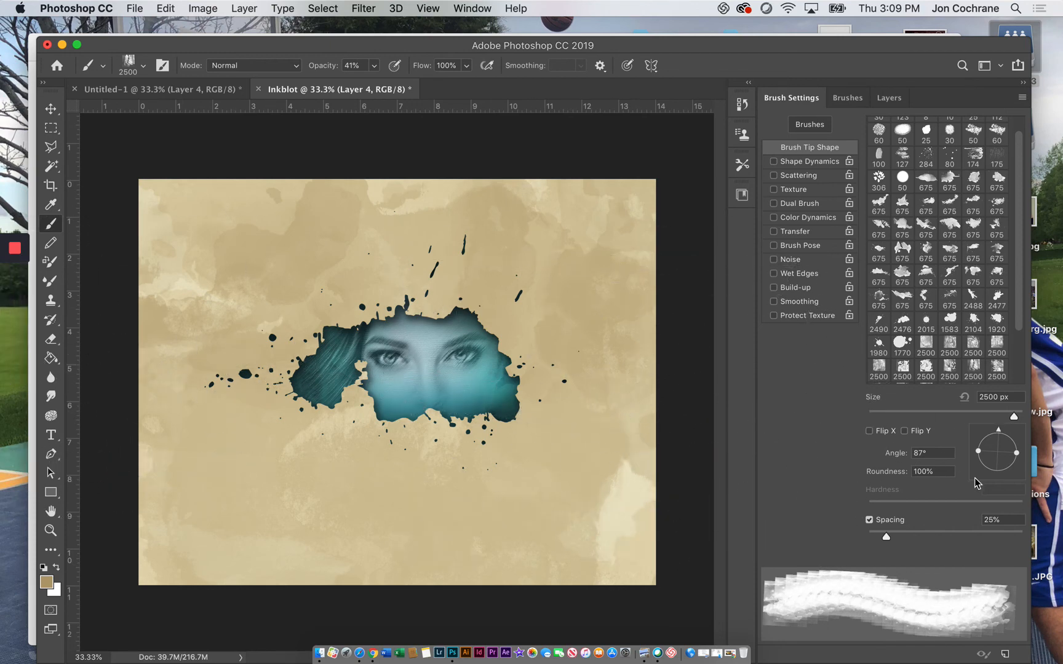
left_click_drag(1000, 437, 974, 453)
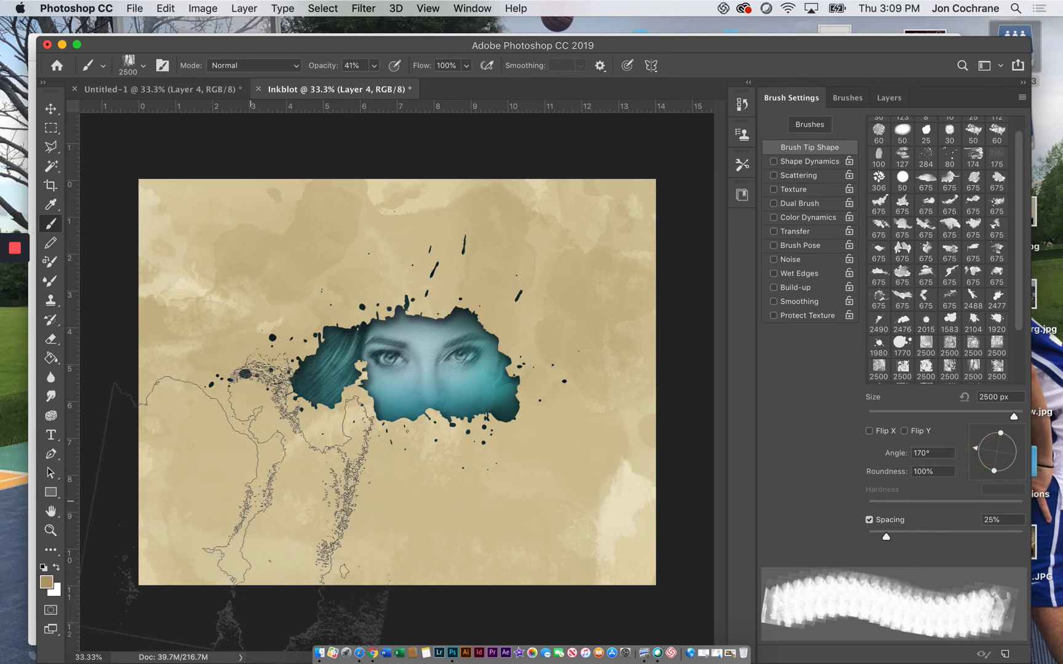
left_click(254, 481)
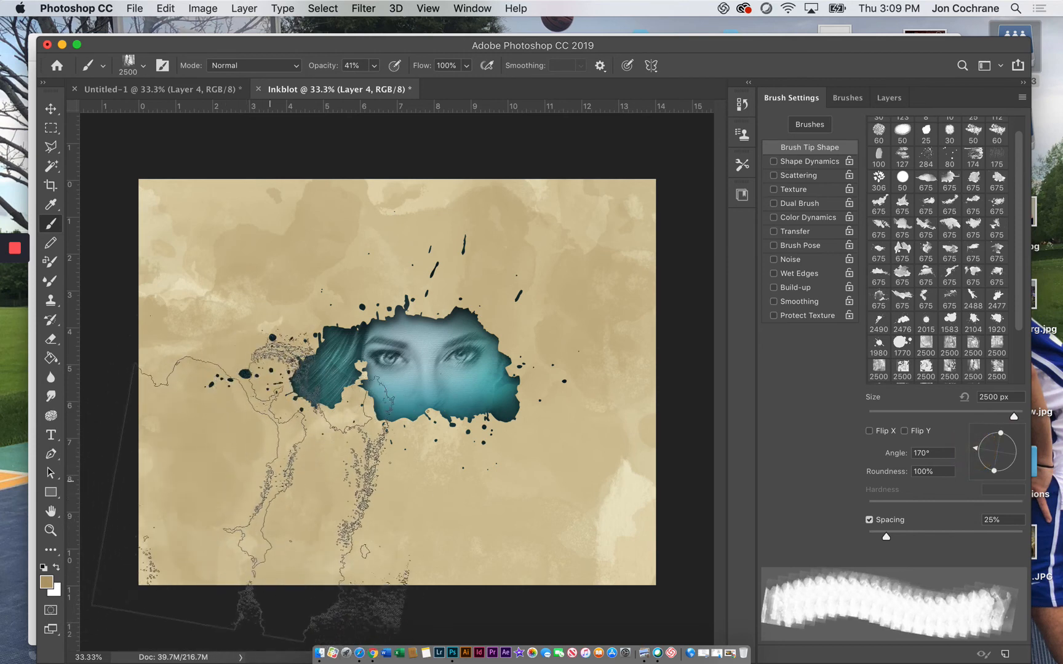
Step: Rotate the brush tip to -98° and stamp darker tan texture on Layer 4's lower-right area
left_click(51, 338)
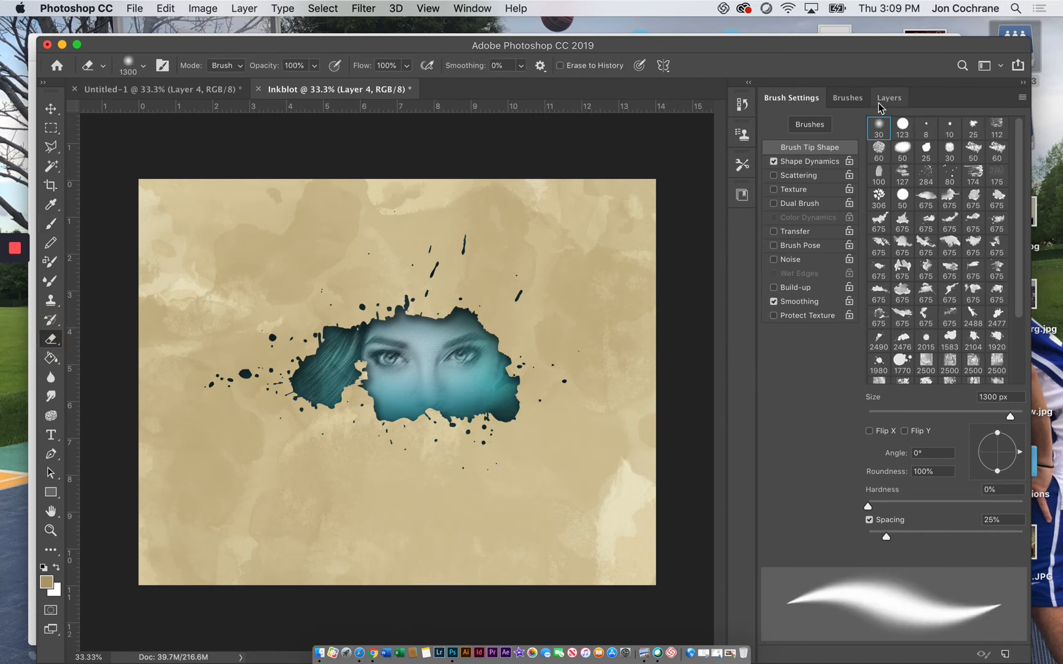
left_click(52, 227)
mouse_move(983, 471)
left_mouse_down()
mouse_move(995, 475)
mouse_move(989, 485)
left_mouse_up()
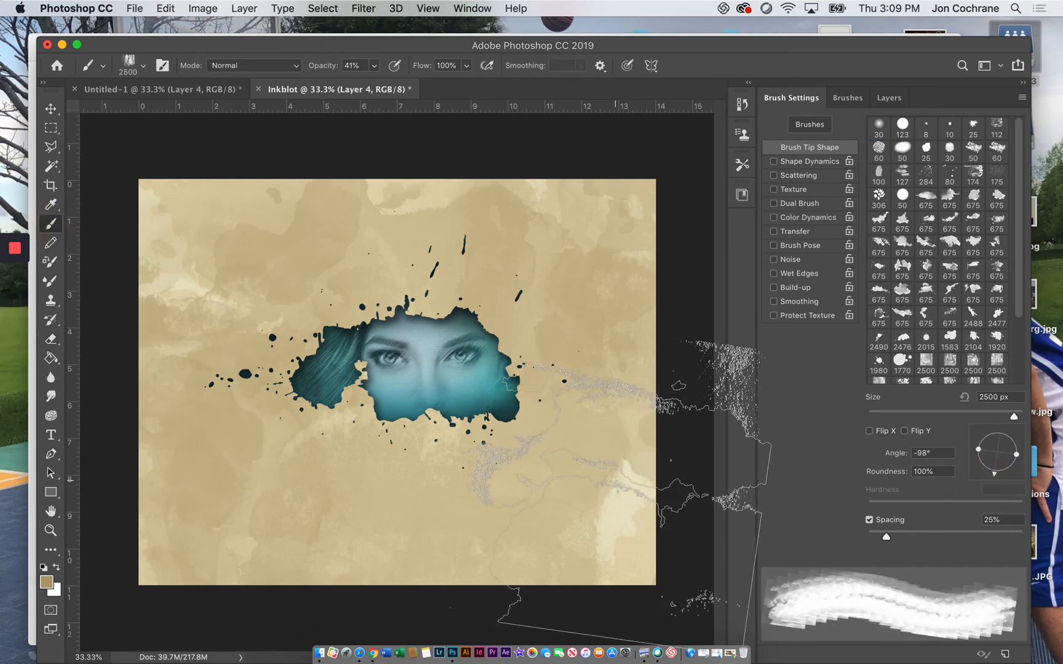
left_click(550, 494)
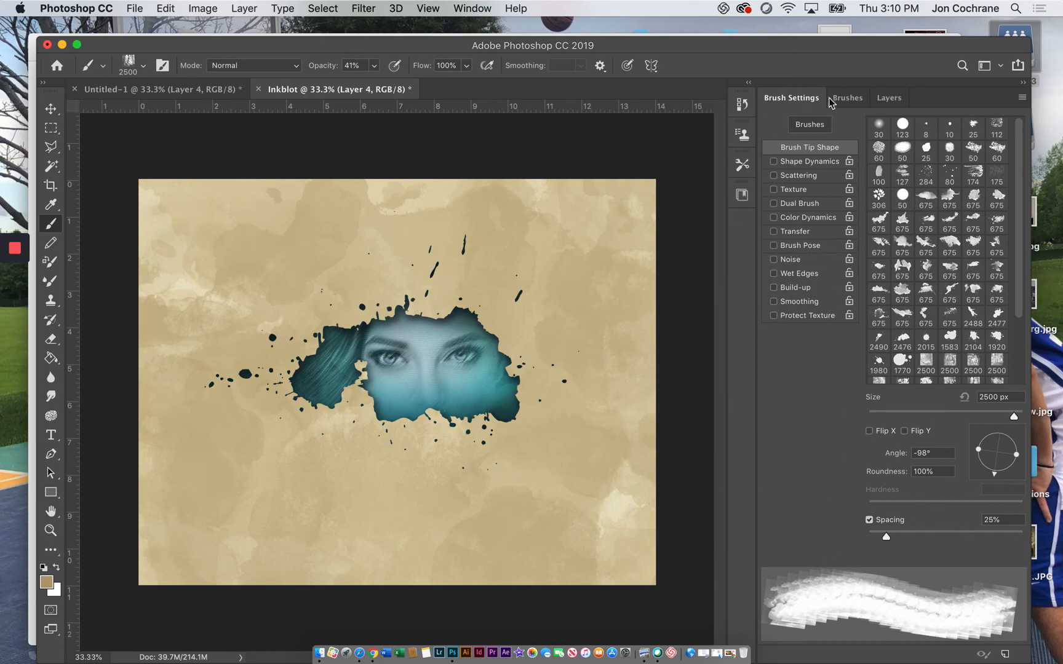
left_click(885, 98)
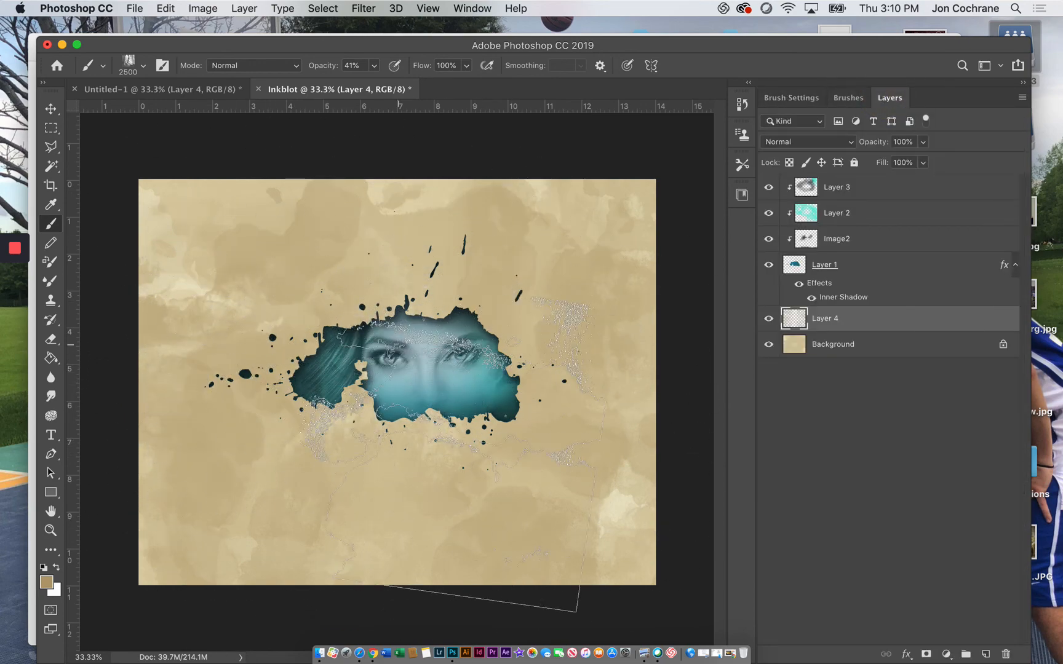
Step: Try a drop shadow in place of Layer 1's inner shadow, with opacity at 42% and distance at 18 px
left_click(815, 289)
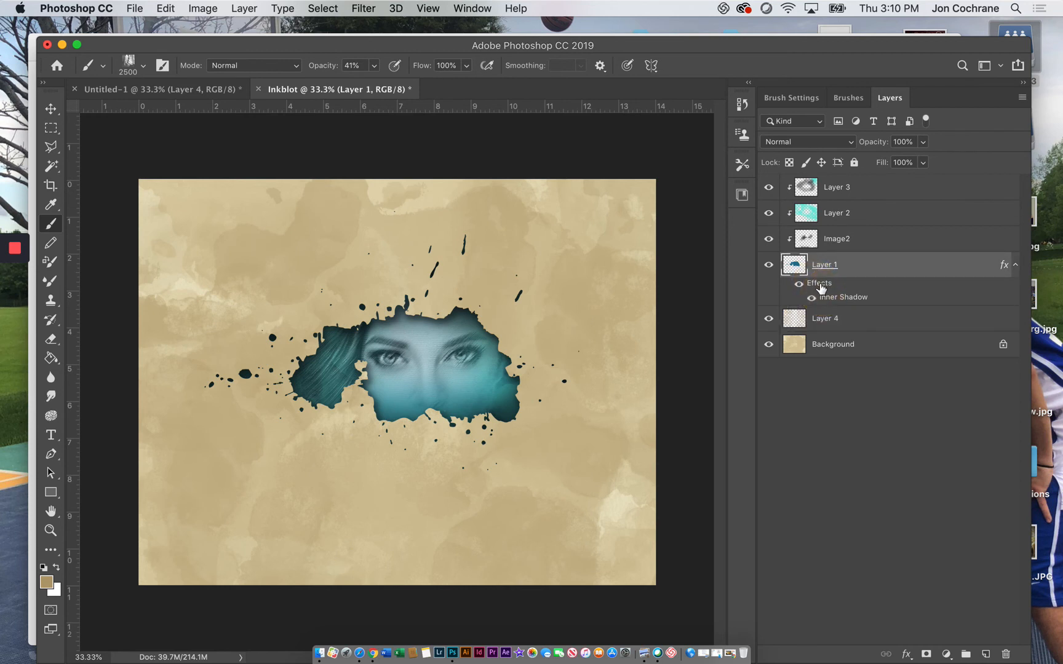
double_click(822, 287)
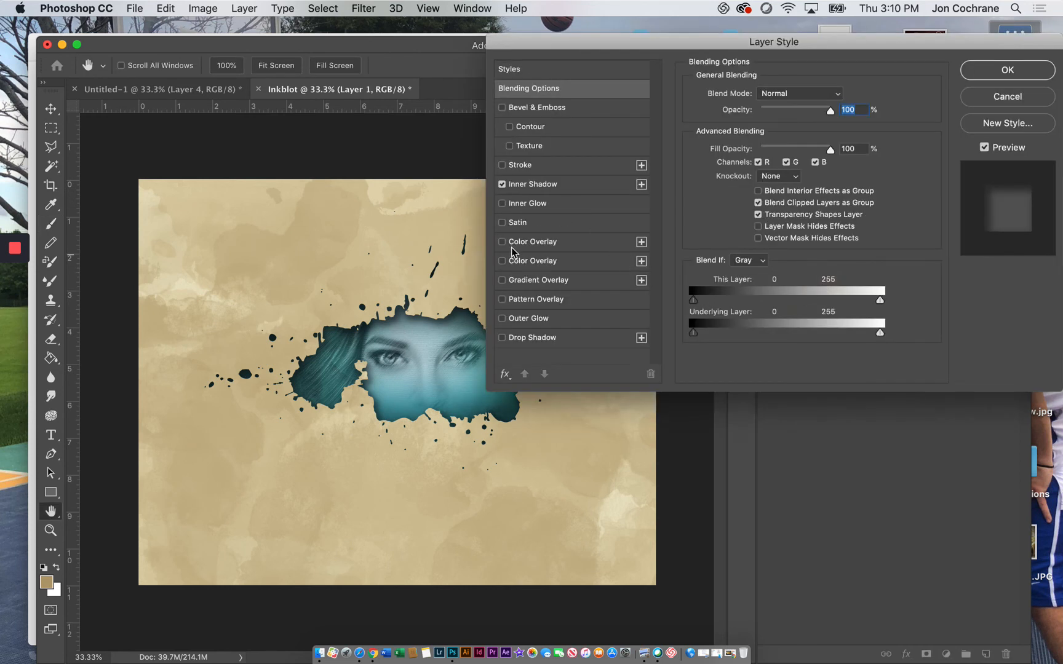
left_click(502, 184)
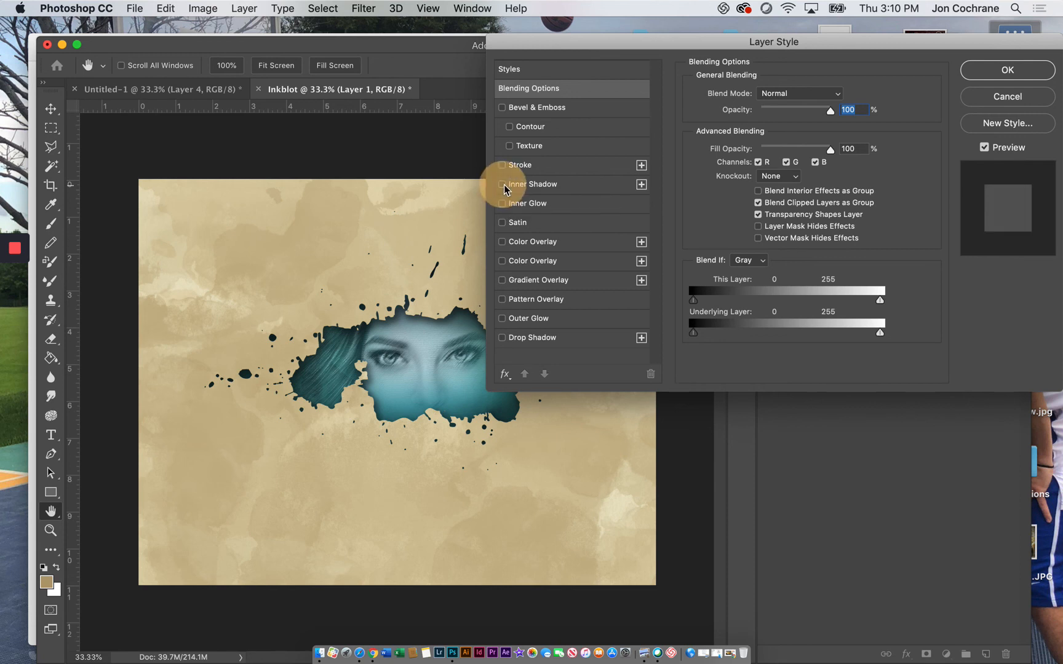
left_click(503, 338)
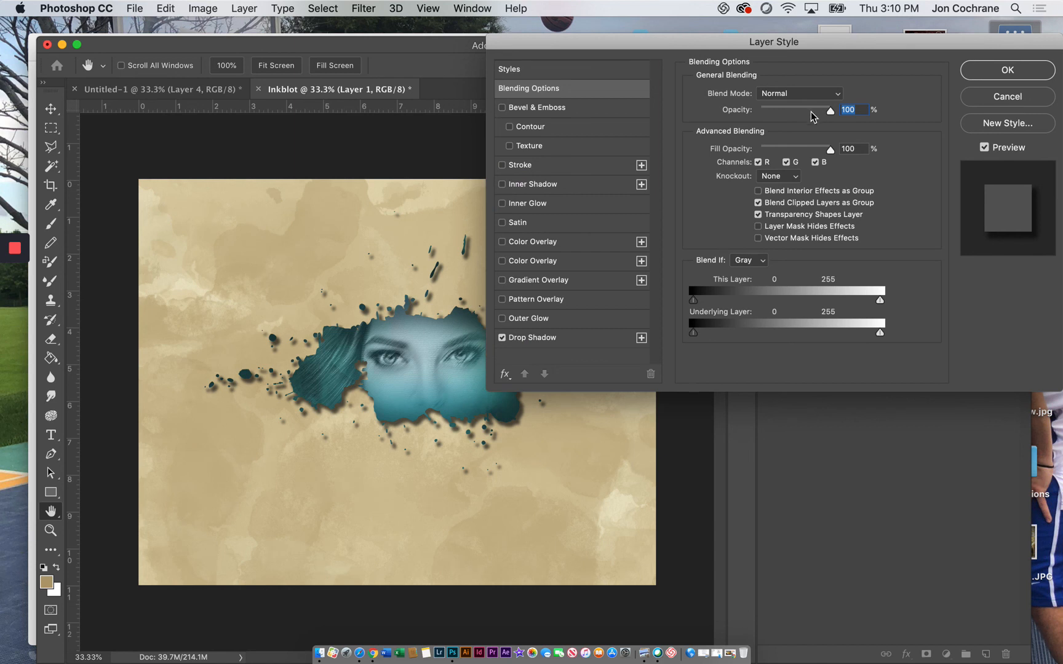
left_click(541, 338)
left_click(770, 115)
left_click(756, 159)
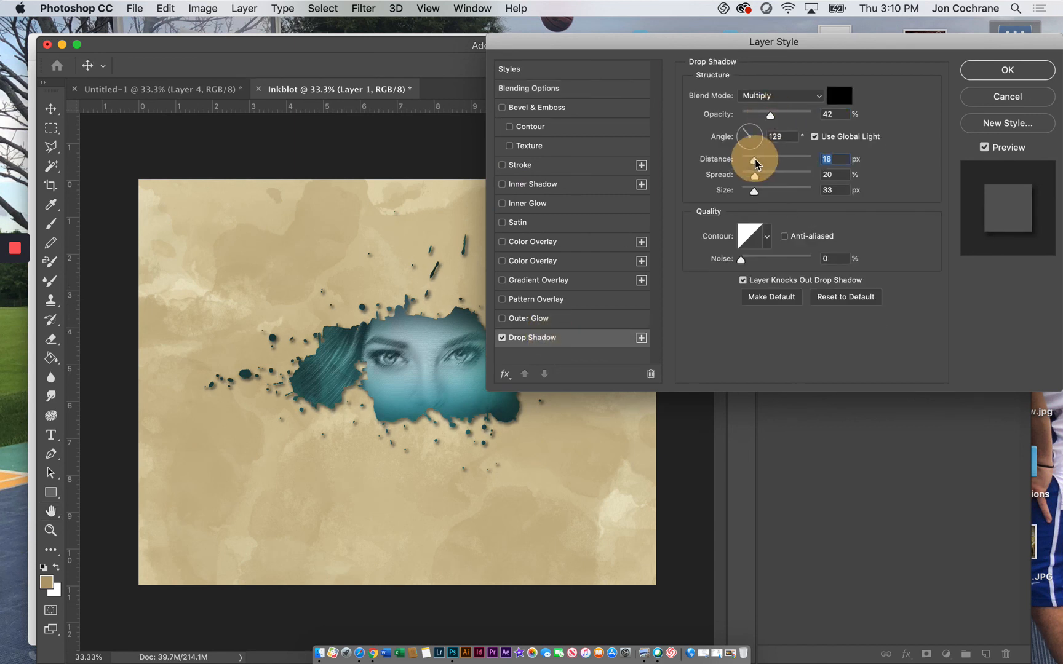
Step: Soften Layer 1's drop shadow with a size of 70 px, a spread of 10% and a distance of 10 px
mouse_move(754, 195)
left_mouse_down()
mouse_move(746, 194)
mouse_move(760, 194)
left_mouse_up()
left_click(749, 177)
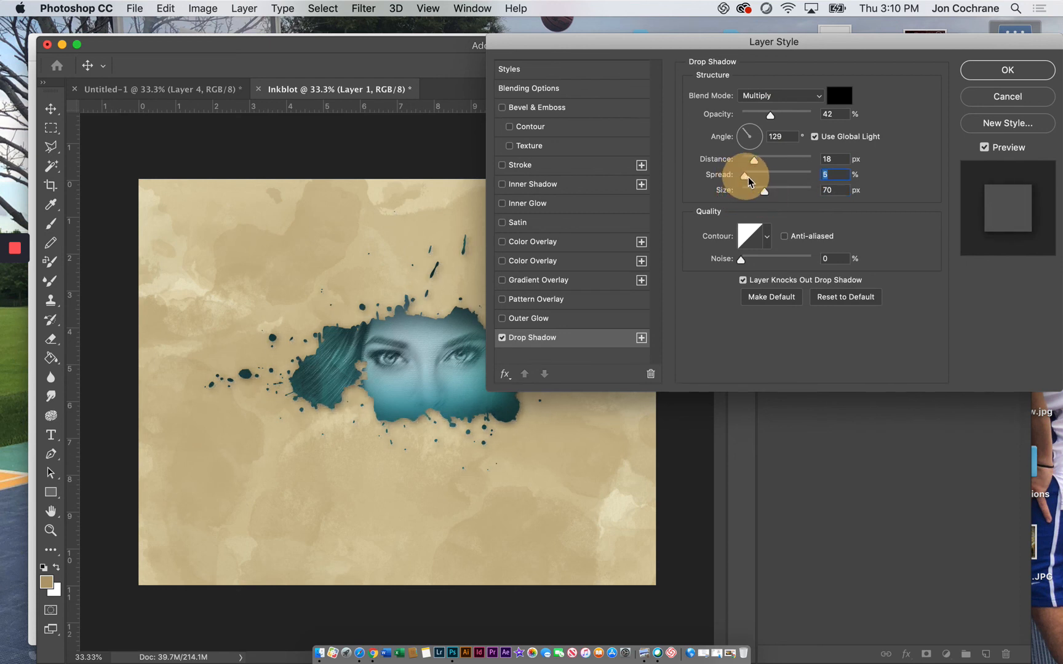
mouse_move(754, 162)
left_mouse_down()
mouse_move(763, 165)
mouse_move(748, 161)
left_mouse_up()
Step: Turn off Layer 1's drop shadow and re-enable its inner shadow
left_click(504, 340)
left_click(502, 338)
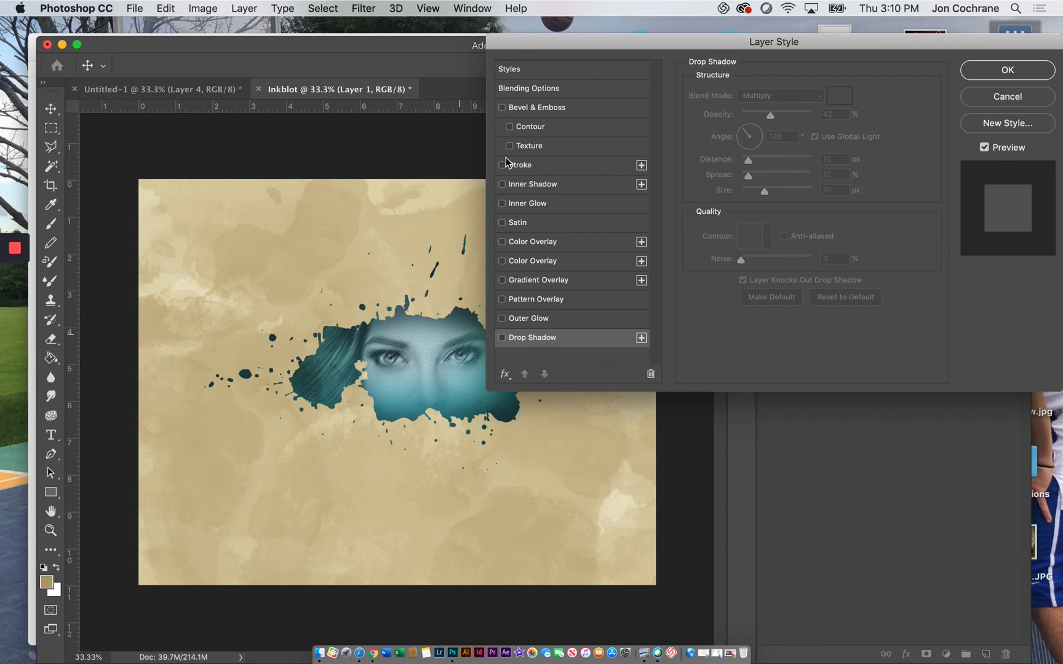
left_click(502, 185)
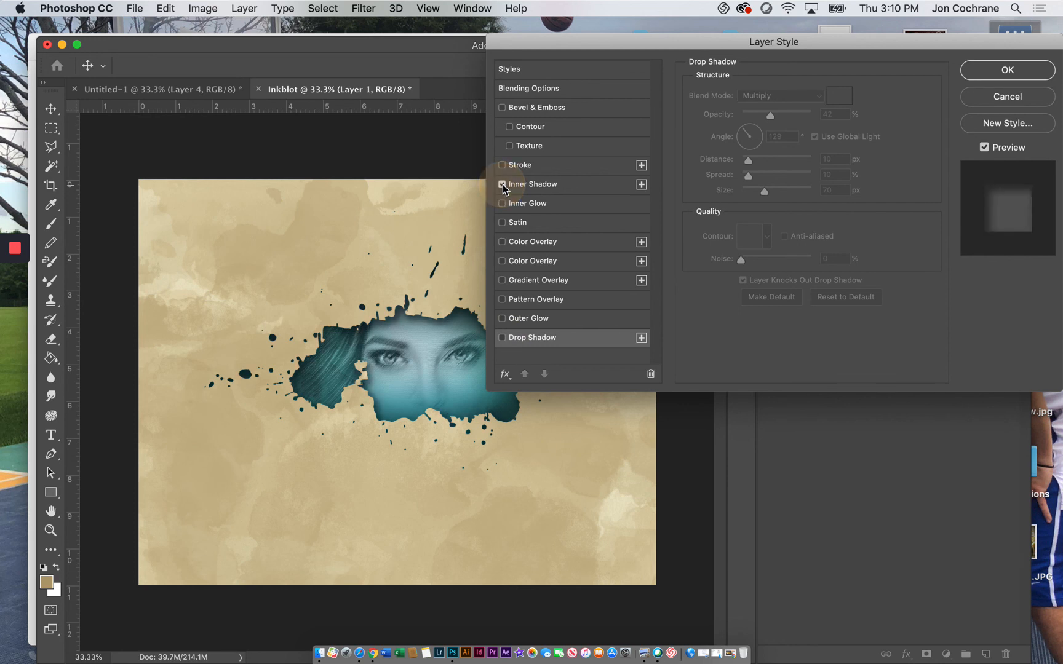
left_click(992, 73)
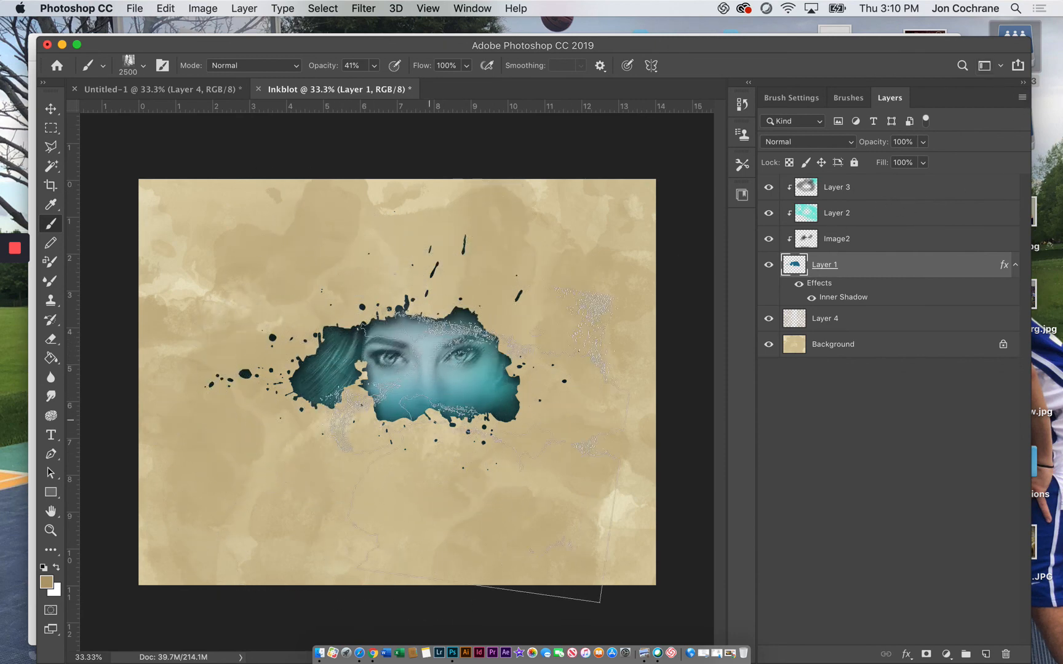
Step: Select Layer 1 through Layer 3 and scale the whole inkblot portrait up to 132.77%, keeping it centered on the canvas
left_click(858, 189, "shift")
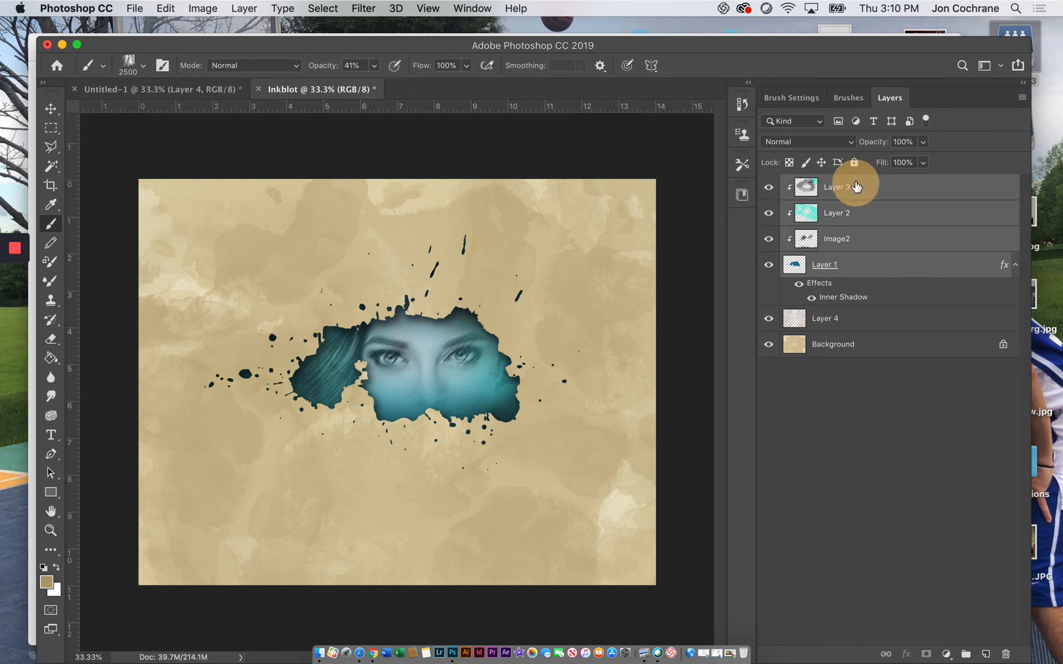
left_click(51, 109)
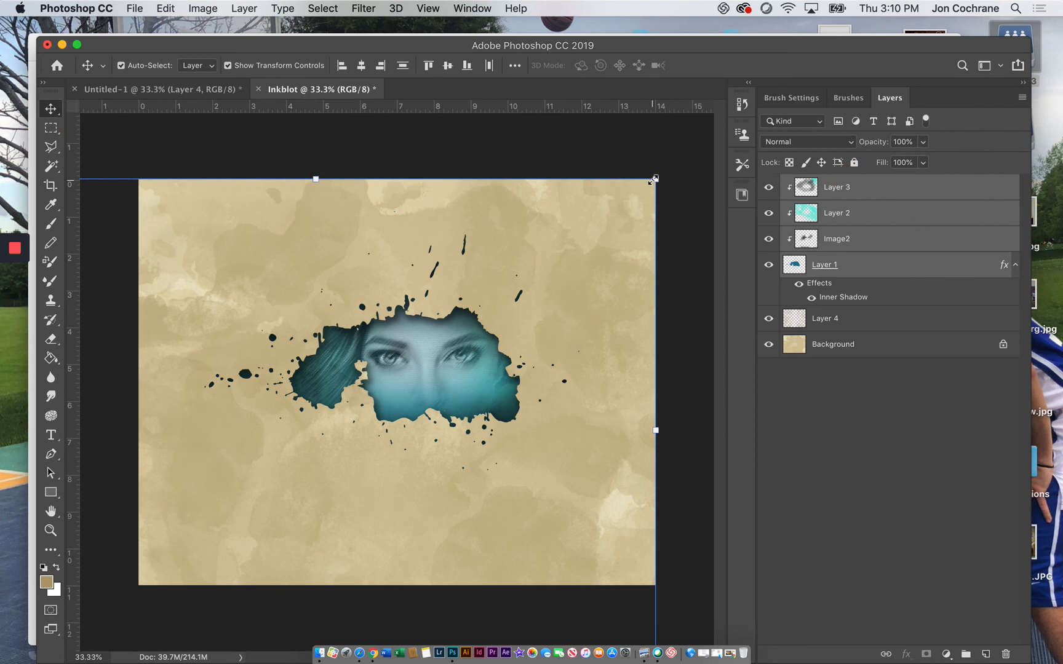
left_click_drag(654, 179, 787, 126)
mouse_move(485, 394)
left_mouse_down()
mouse_move(481, 419)
mouse_move(476, 393)
left_mouse_up()
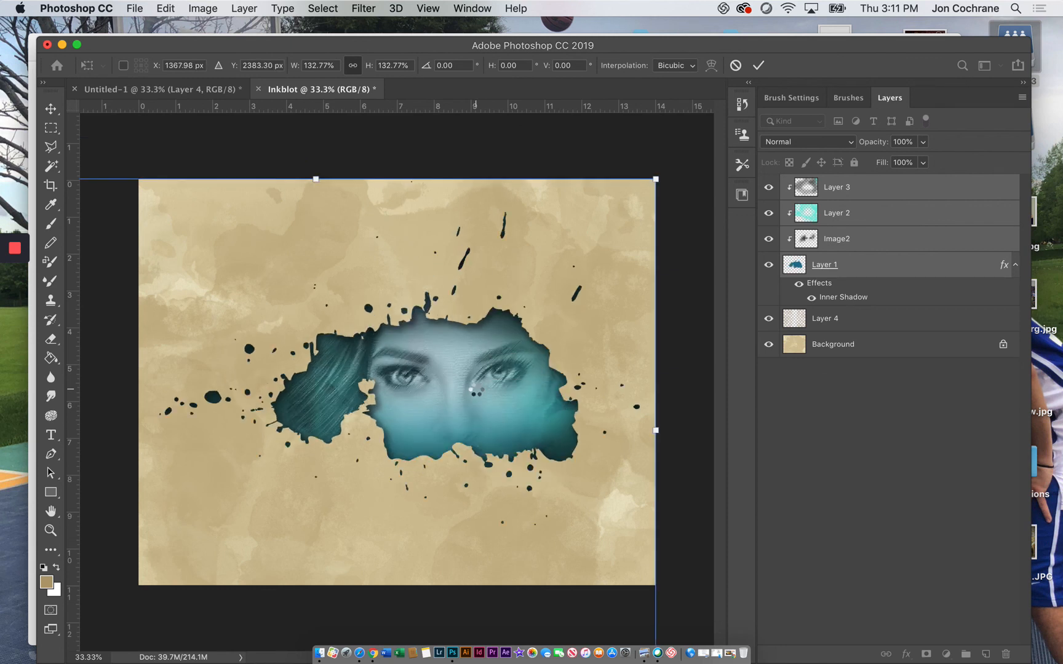
key("Return")
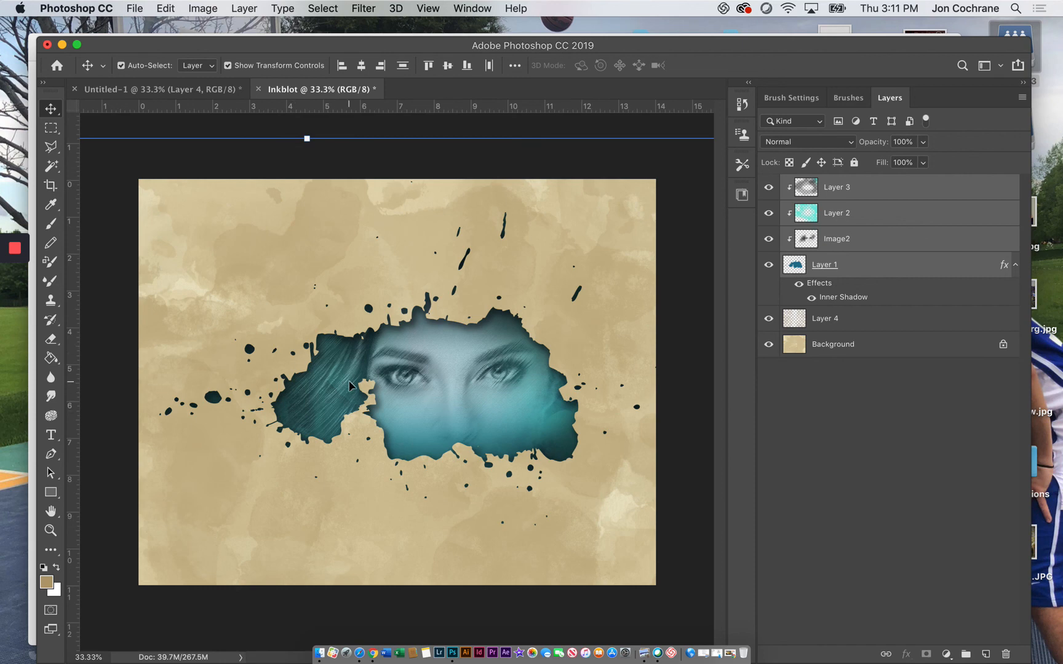
Step: Paint tan over the left side of the hair on the Image2 layer with a 2500 px Soft Round brush
left_click(848, 244)
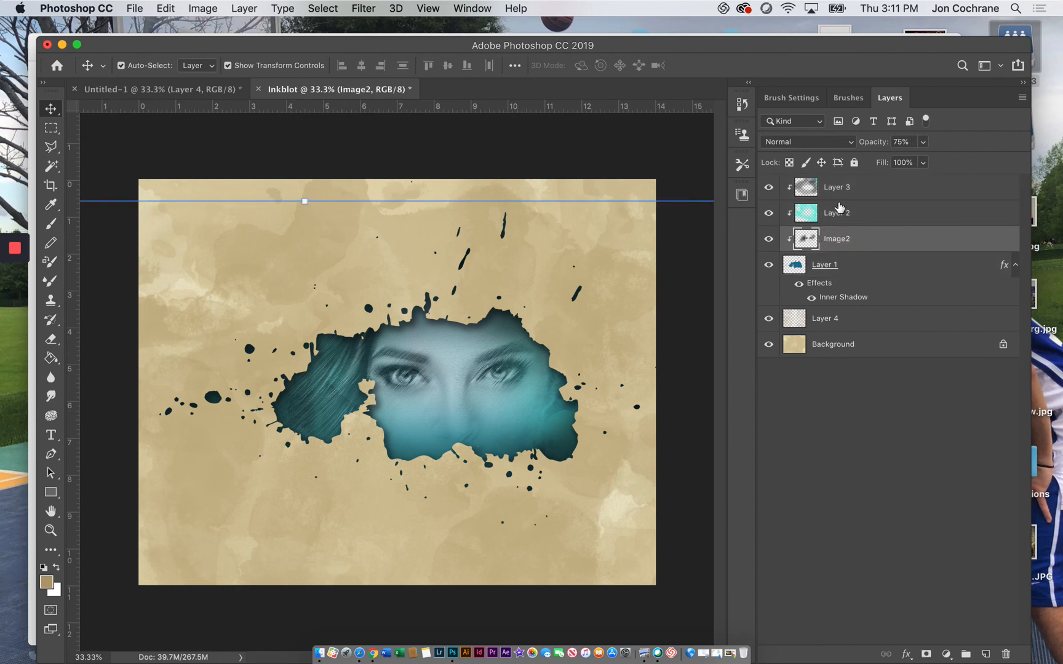
left_click(50, 223)
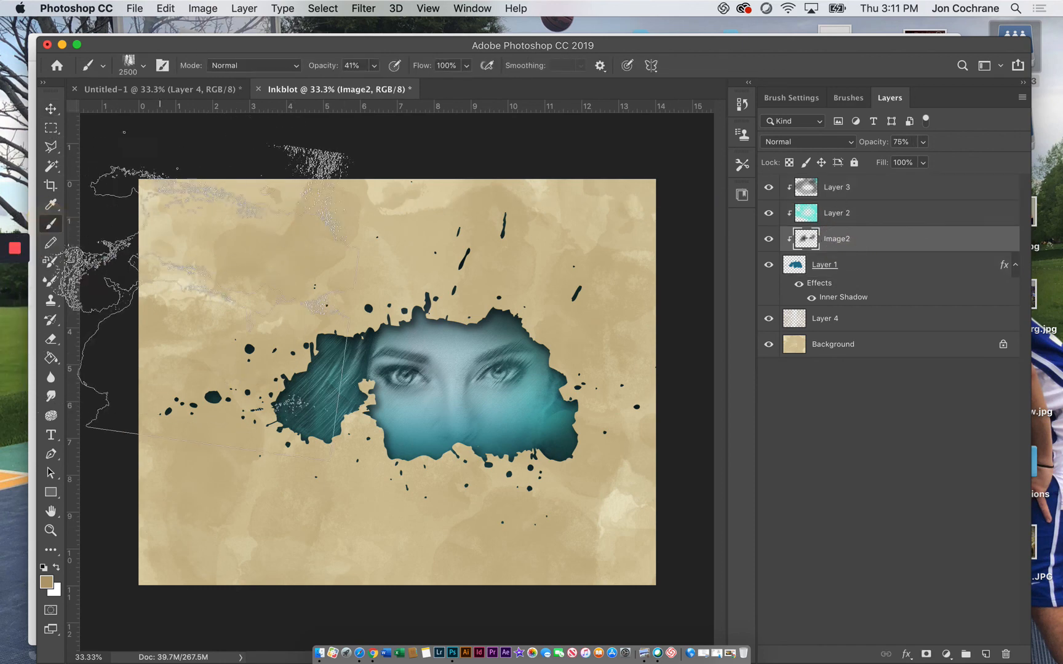
left_click(144, 66)
scroll(109, 238, "up", 10)
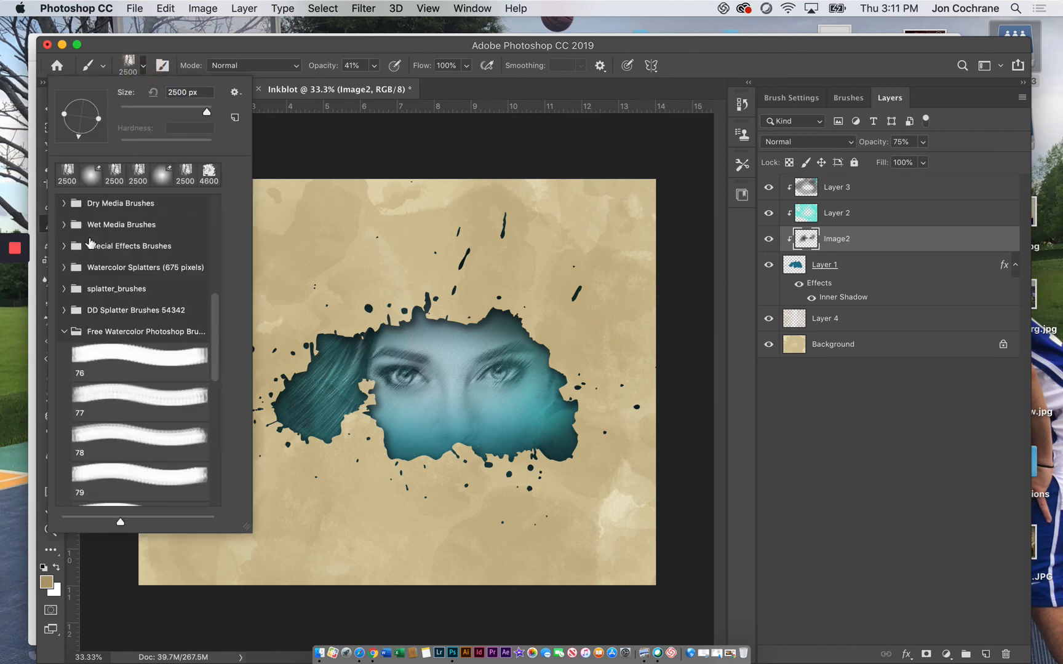
left_click(103, 225)
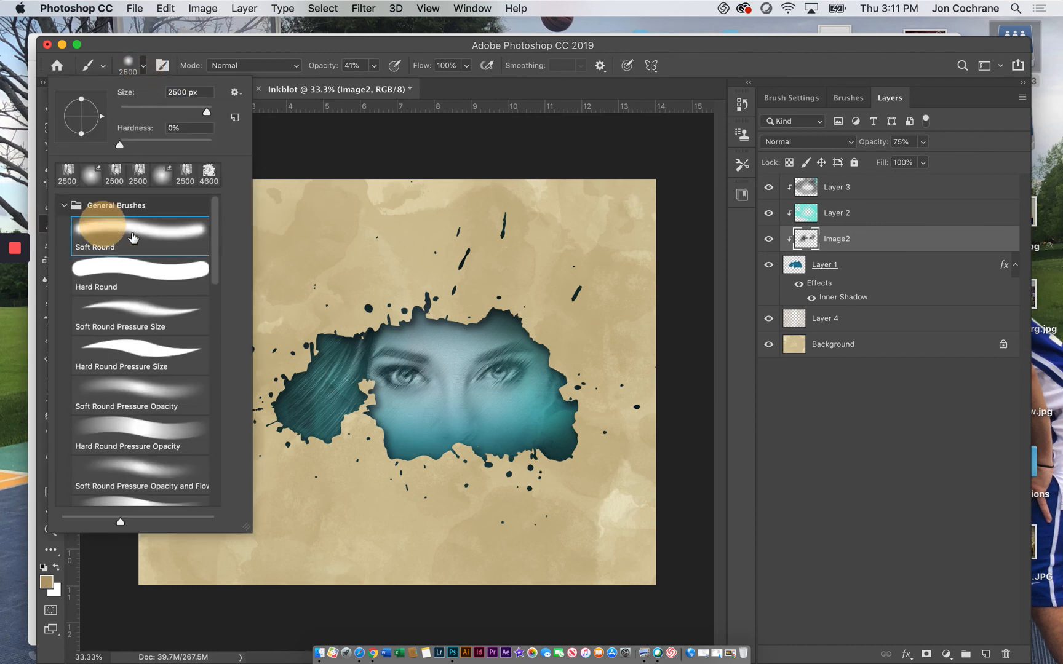
mouse_move(289, 220)
left_mouse_down()
mouse_move(218, 357)
mouse_move(230, 304)
mouse_move(208, 423)
mouse_move(257, 294)
mouse_move(247, 296)
left_mouse_up()
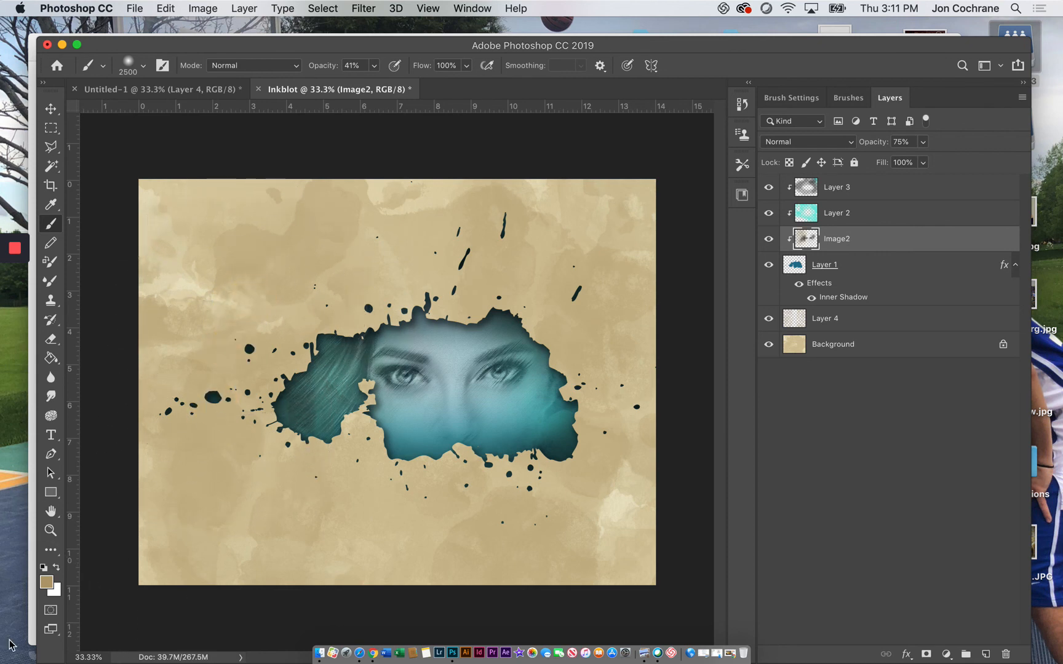
Step: Set the foreground color to black and darken the left side of the hair on the Image2 layer
left_click(45, 585)
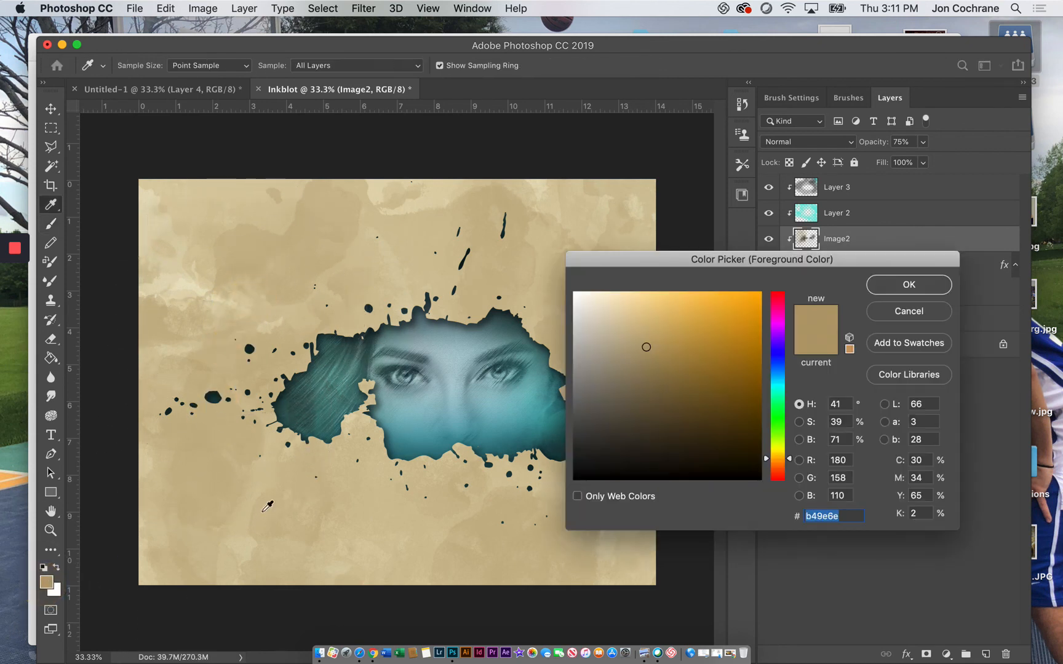
left_click(510, 503)
left_click(879, 287)
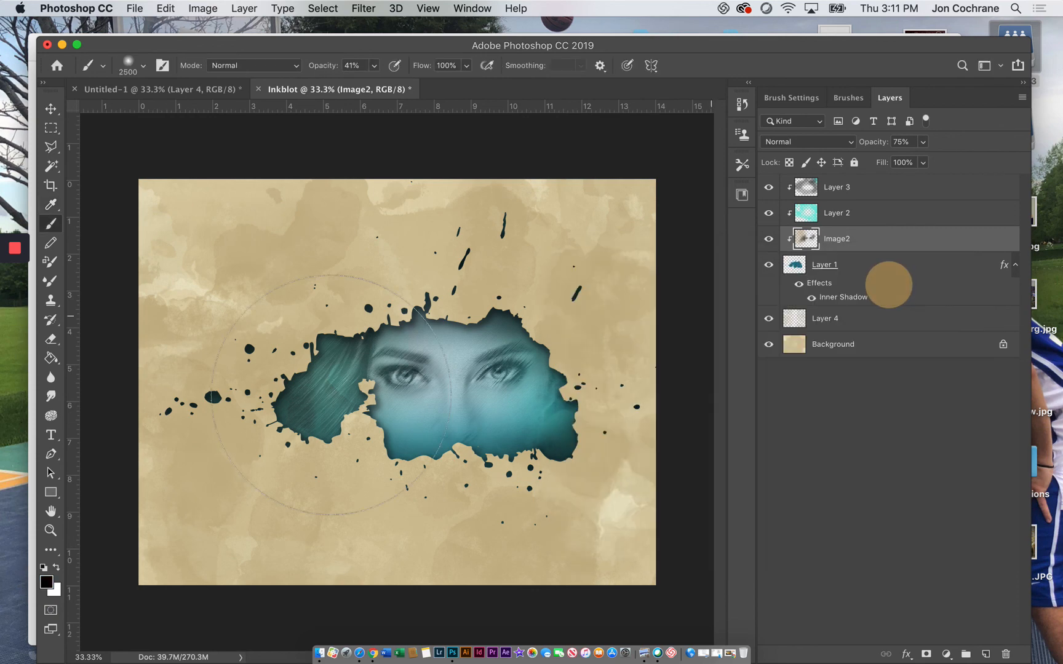
left_click(202, 398)
mouse_move(226, 407)
left_mouse_down()
mouse_move(252, 330)
mouse_move(238, 394)
left_mouse_up()
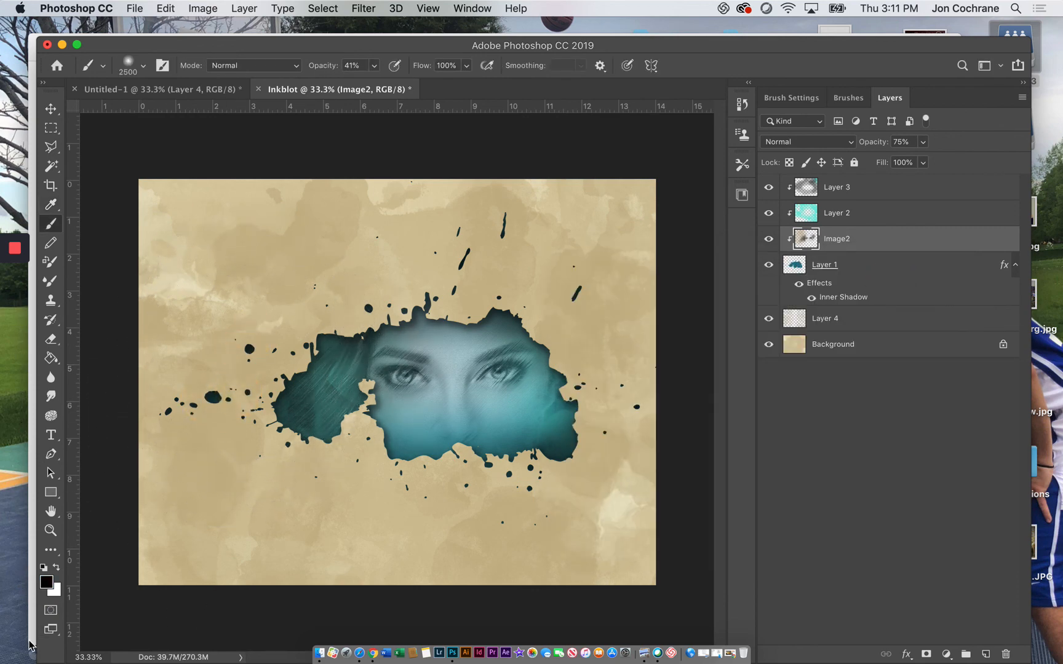
Step: Set the foreground color to dark teal 2f5e67 and paint it over the left side of the hair on Image2
left_click(47, 582)
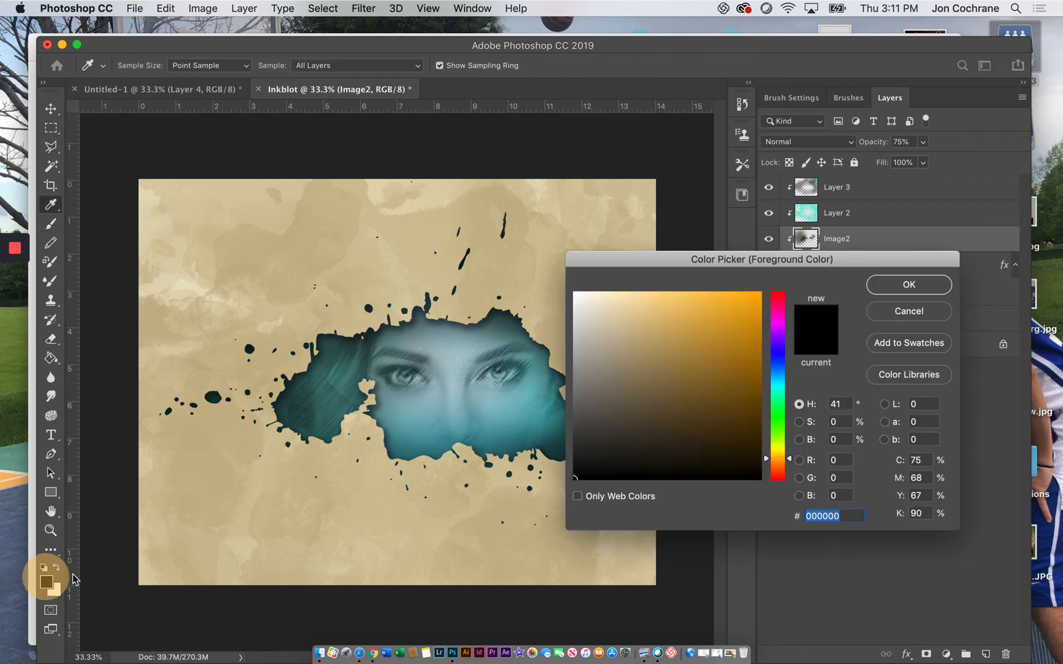
left_click(441, 413)
left_click(673, 406)
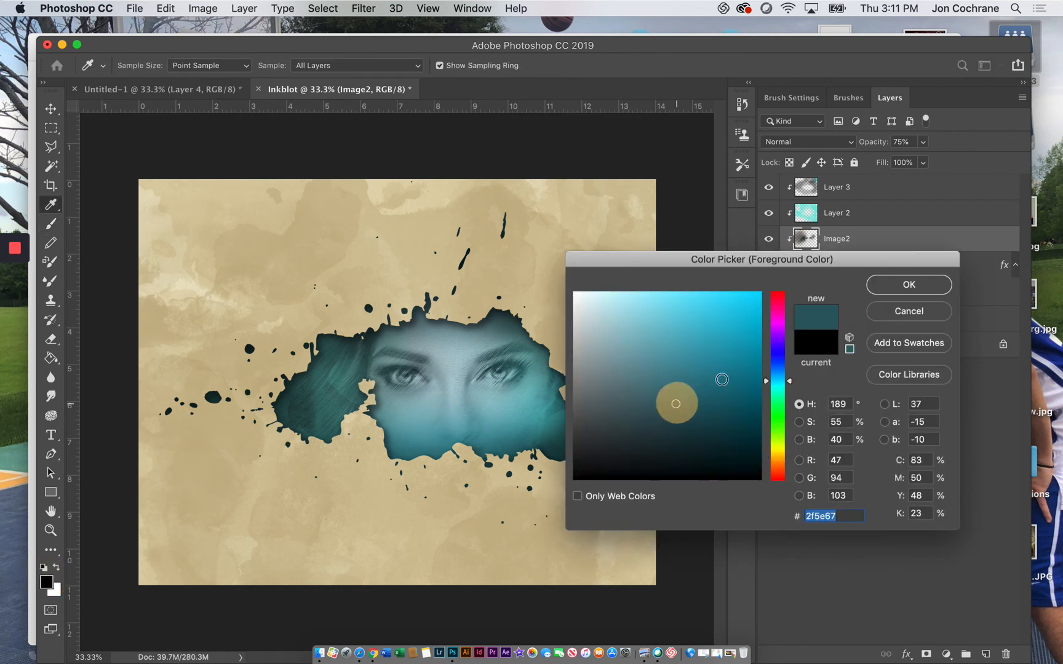
left_click(908, 285)
left_click(221, 394)
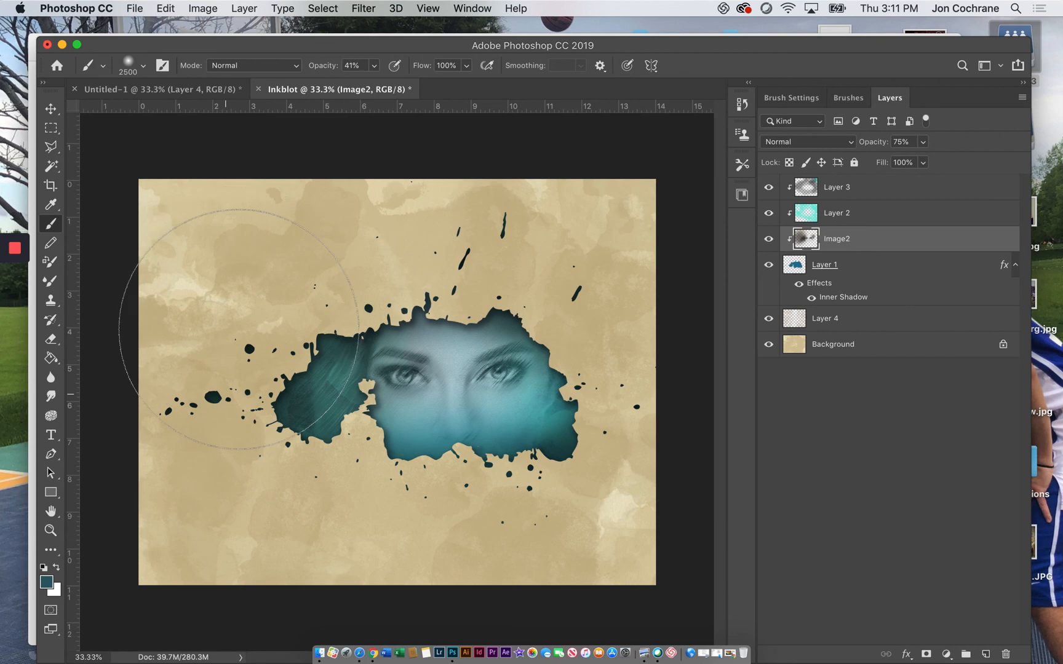
left_click(255, 457)
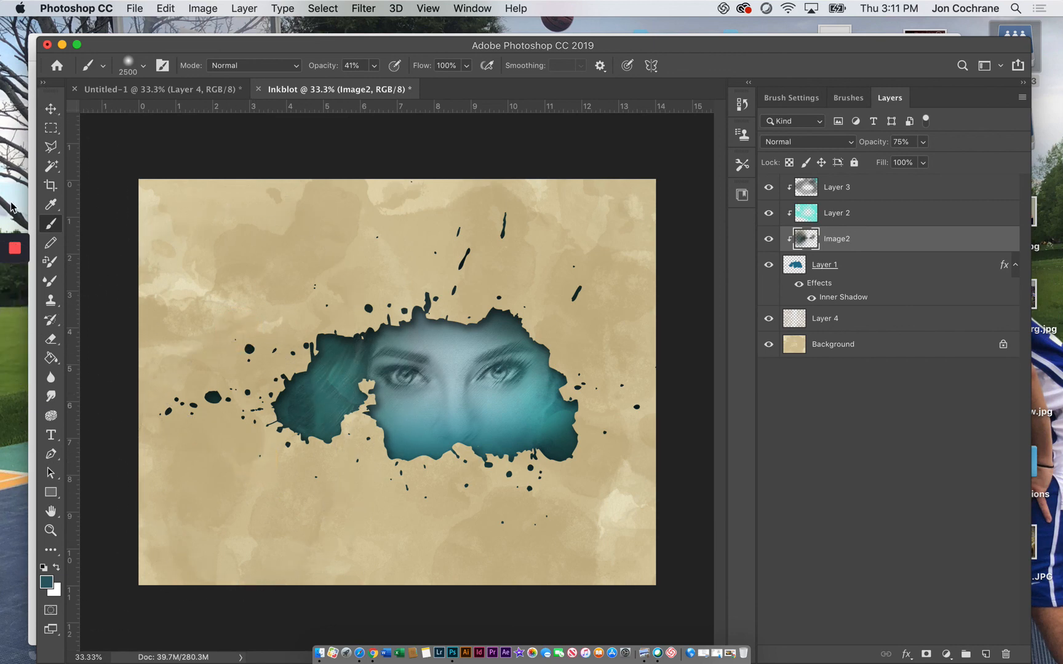